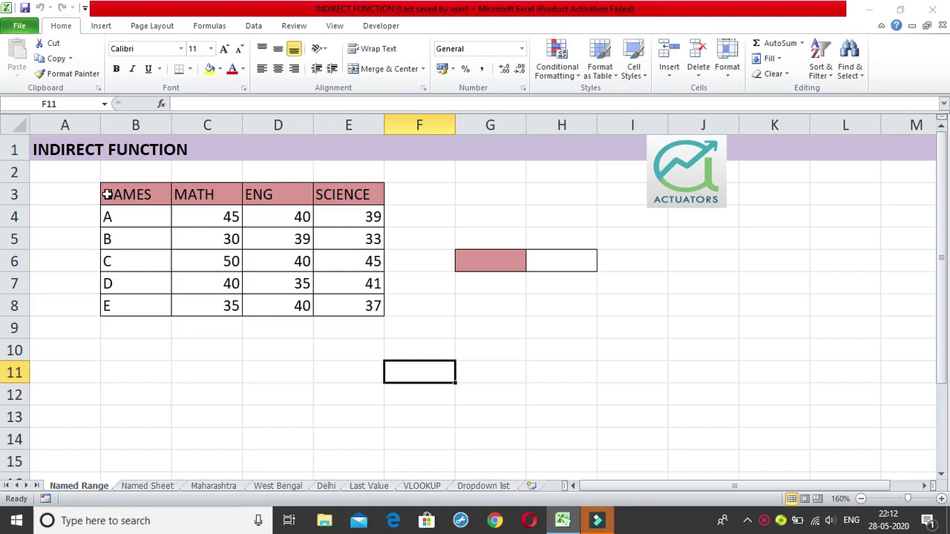
Select the marks under MATH, ENG and SCIENCE (C4:C8, D4:D8, E4:E8) in turn to check their range names
drag(564, 485, 598, 486)
click(540, 328)
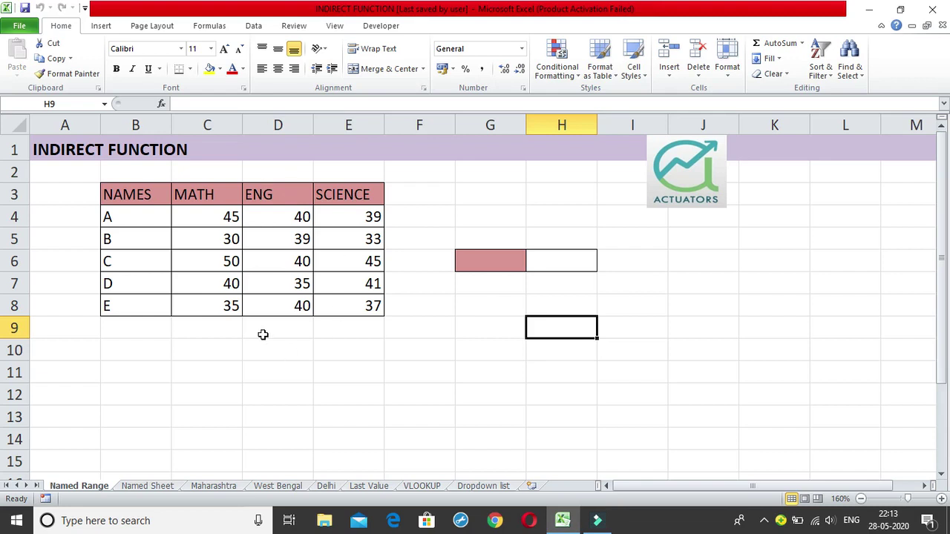
drag(213, 221, 230, 307)
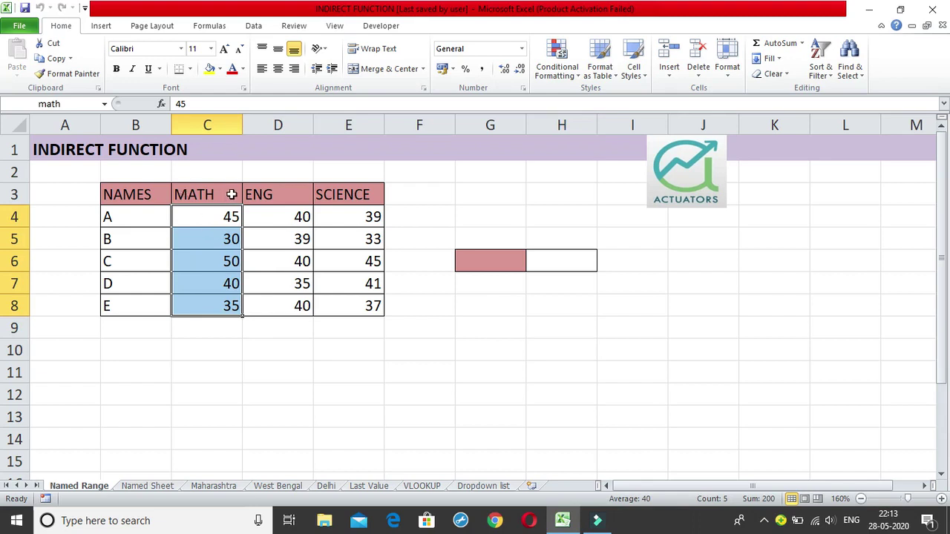
drag(293, 216, 302, 282)
drag(297, 216, 302, 304)
drag(372, 217, 377, 306)
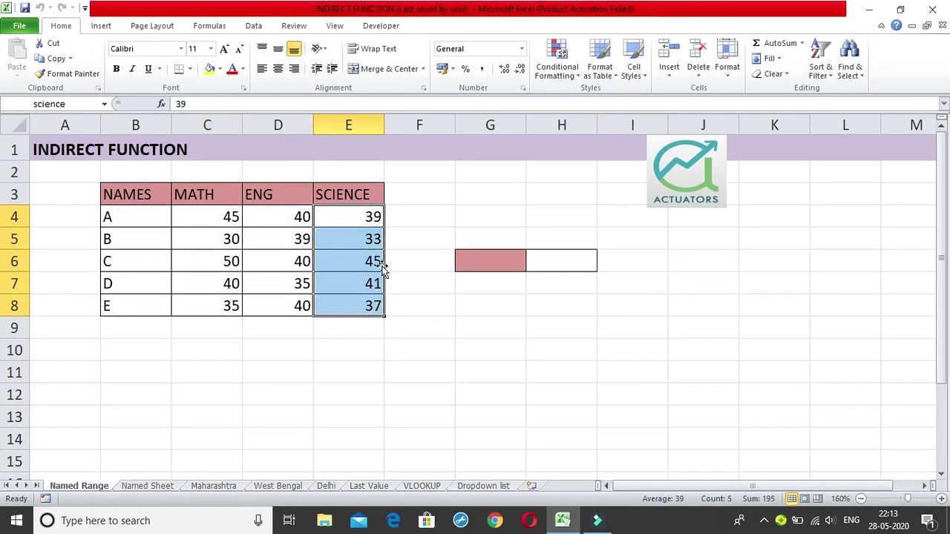
Enter the range name "math" in cell G6
click(498, 259)
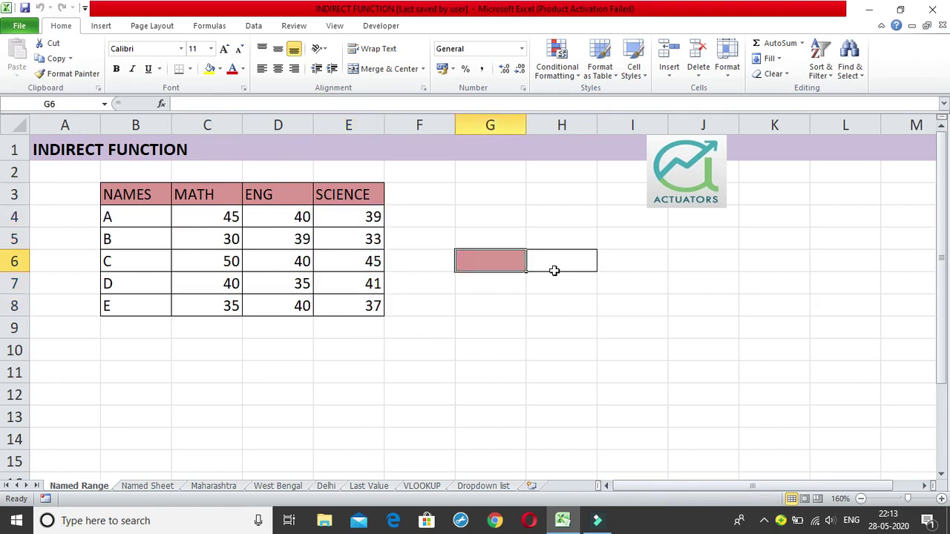
text(math)
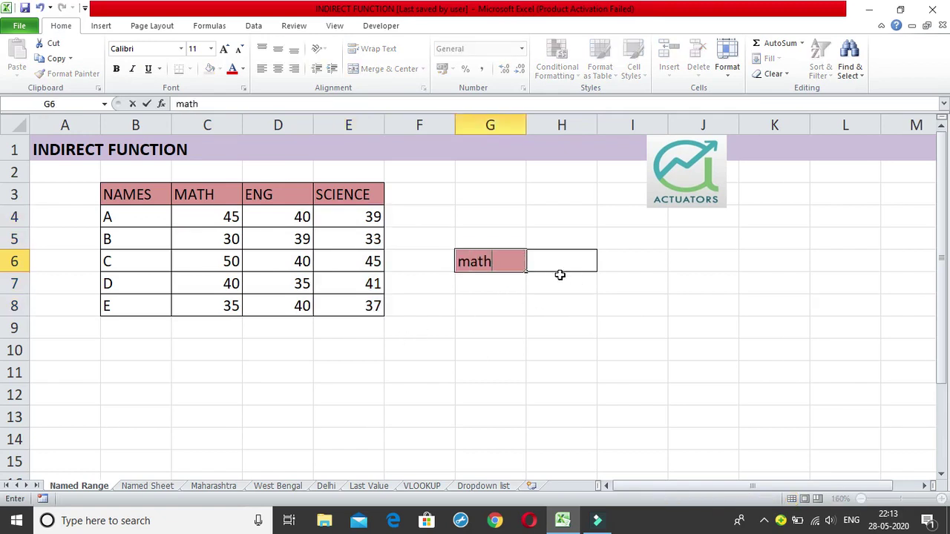
key(Return)
Enter the formula =SUM(math) in cell H6 to total the math range
key(Up)
key(Right)
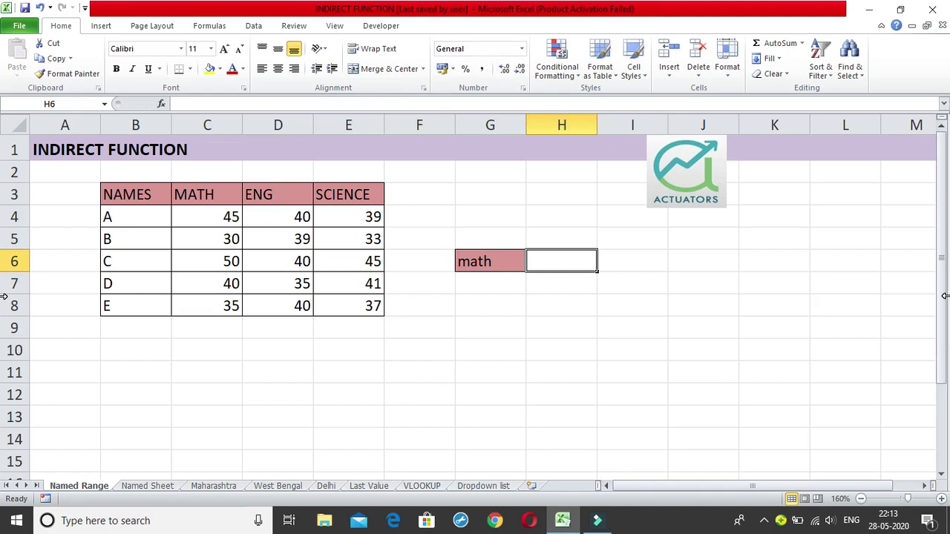
text(=su)
key(BackSpace)
key(BackSpace)
text(SUM()
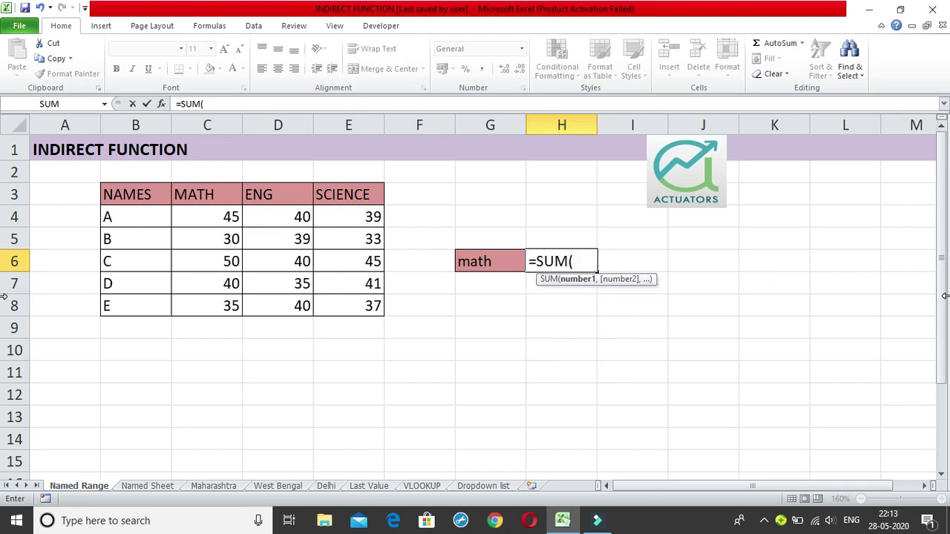
text(math))
key(Return)
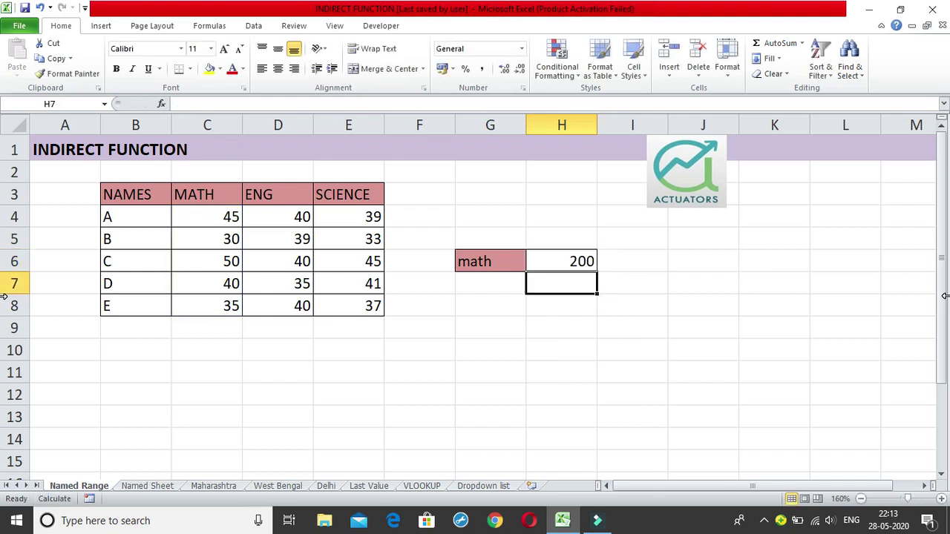
Try a direct reference to G6 in place of the range name in H6's formula, making it =SUM(G6)
double_click(590, 258)
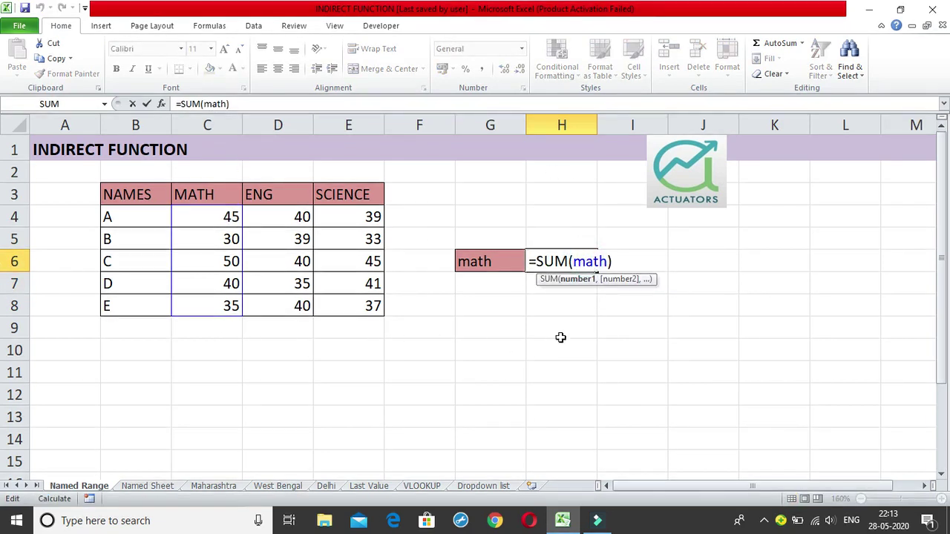
drag(610, 265, 570, 263)
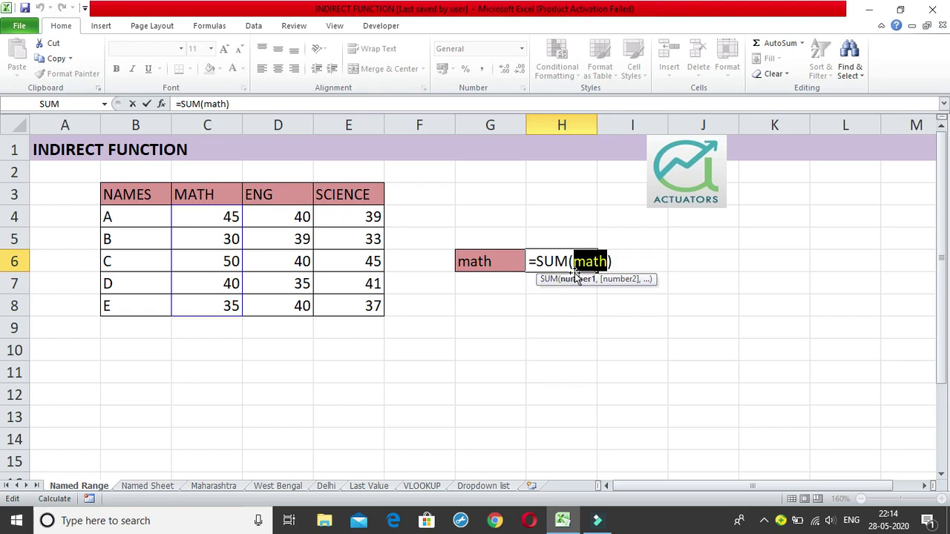
key(BackSpace)
click(510, 260)
key(Return)
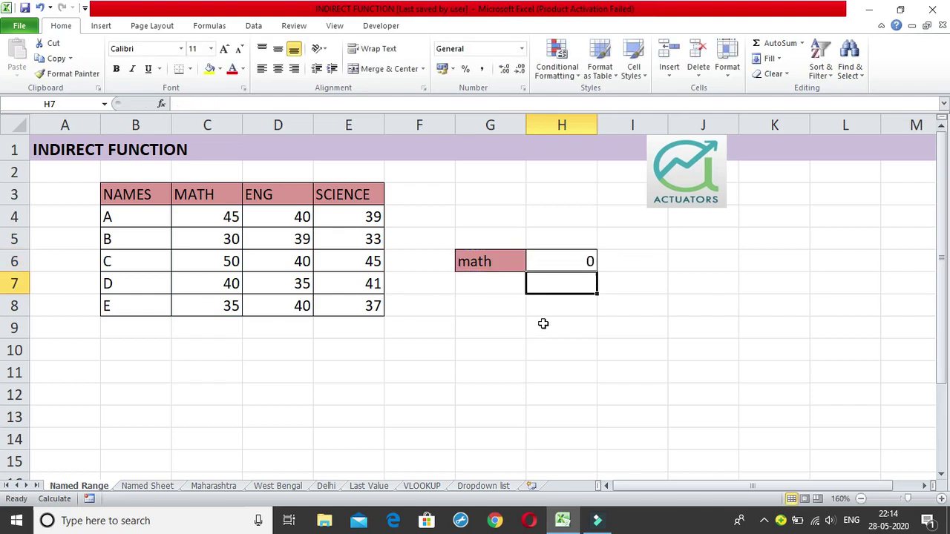
Change the formula in H6 to =SUM(INDIRECT(G6)) so it totals the range named in G6
double_click(562, 261)
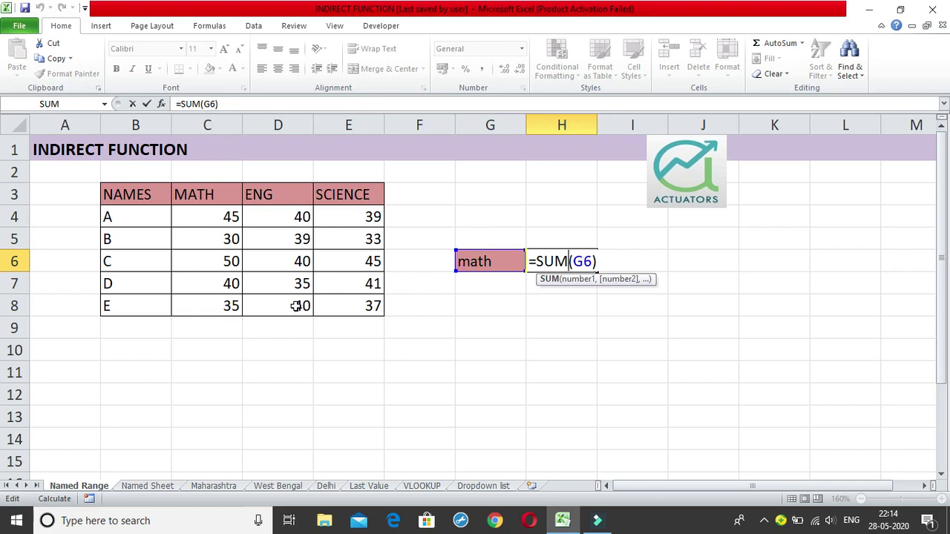
double_click(586, 262)
key(BackSpace)
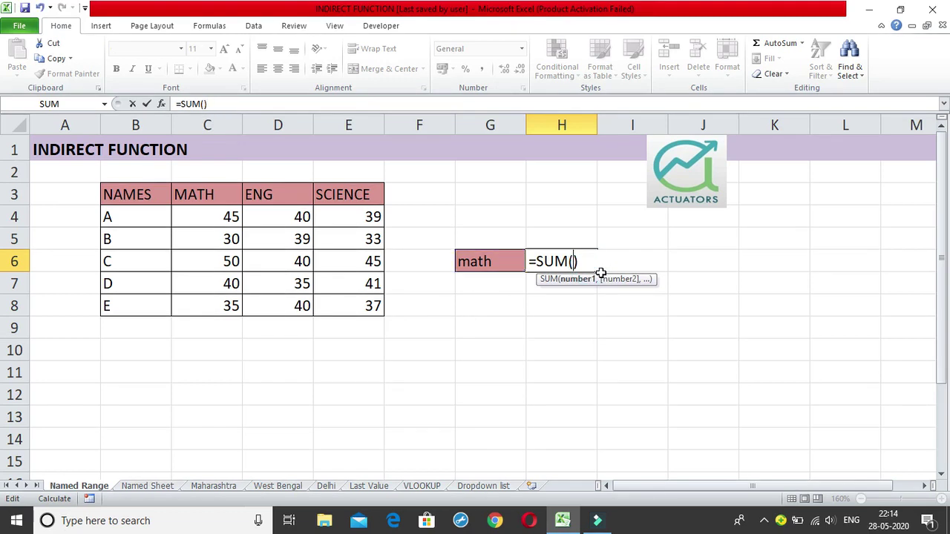
text(INDI)
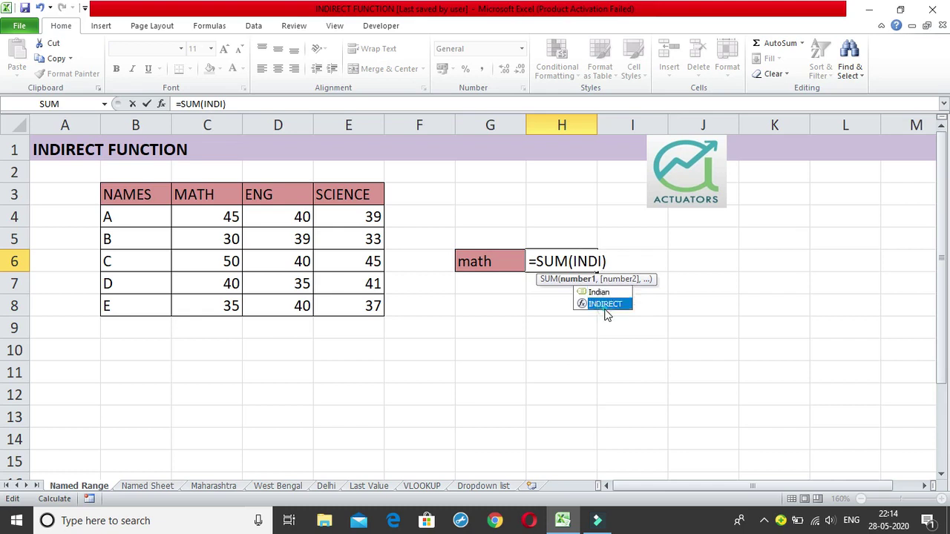
double_click(604, 304)
key(BackSpace)
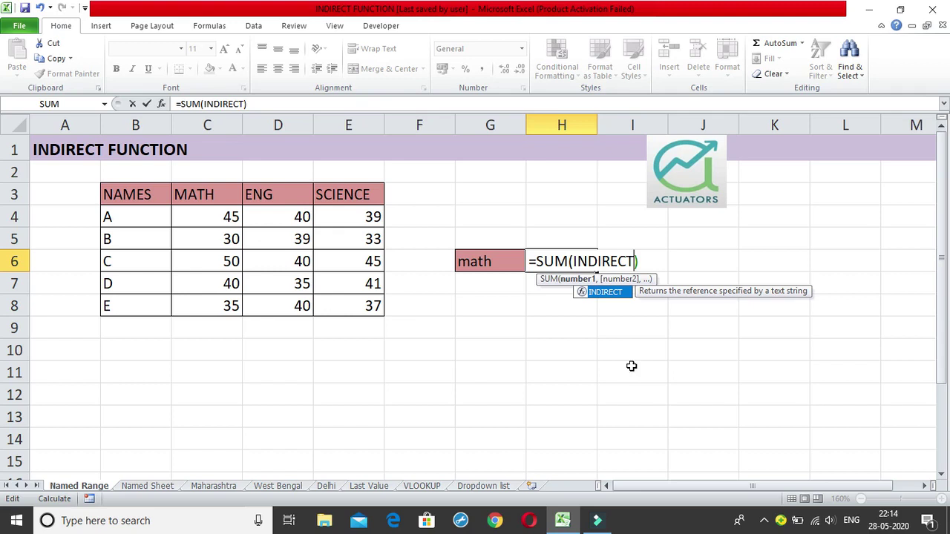
text(()
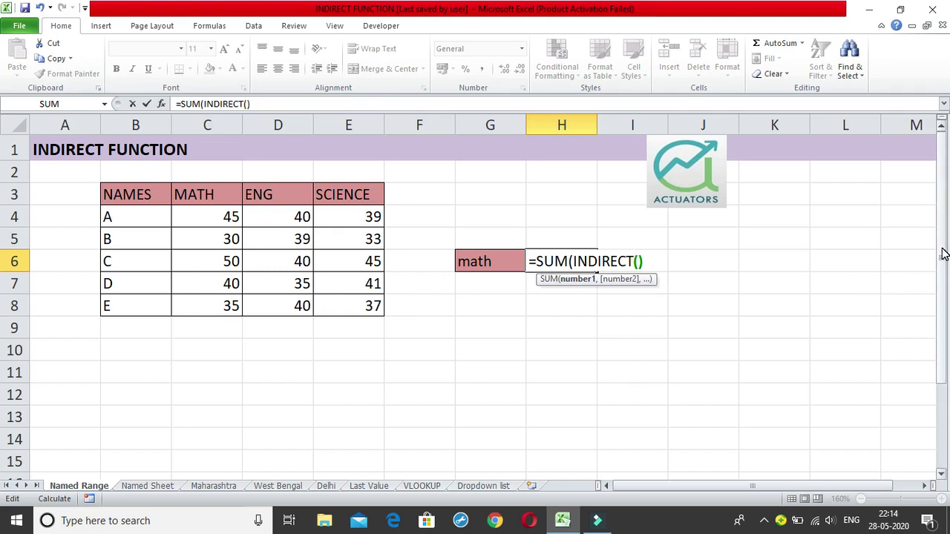
click(475, 261)
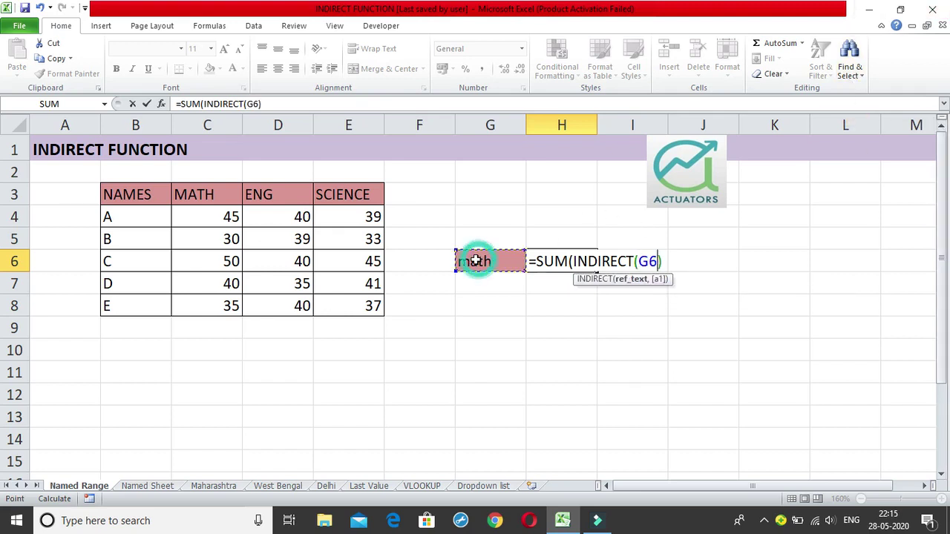
key(Right)
key(Left)
text())
key(Return)
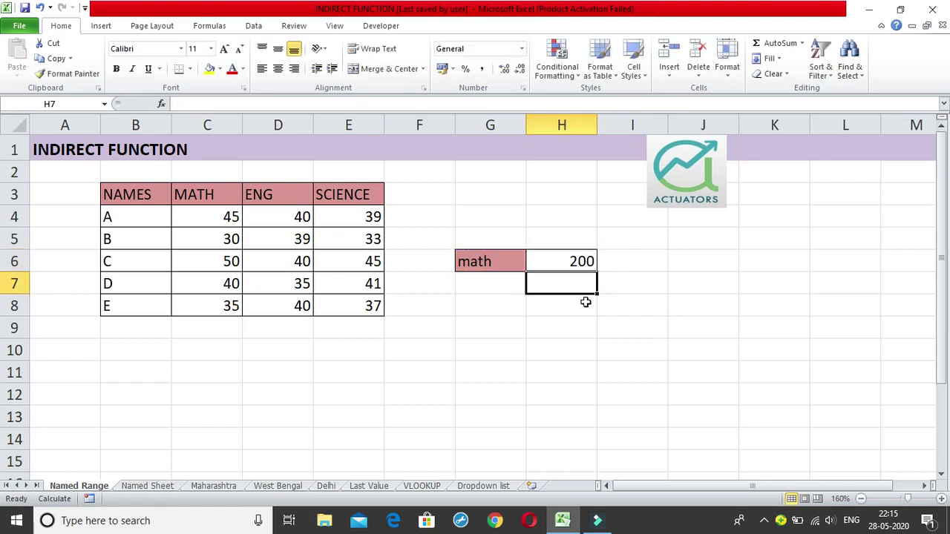
Inspect the INDIRECT(G6) part of the formula in H6 and leave the formula as it is
double_click(579, 261)
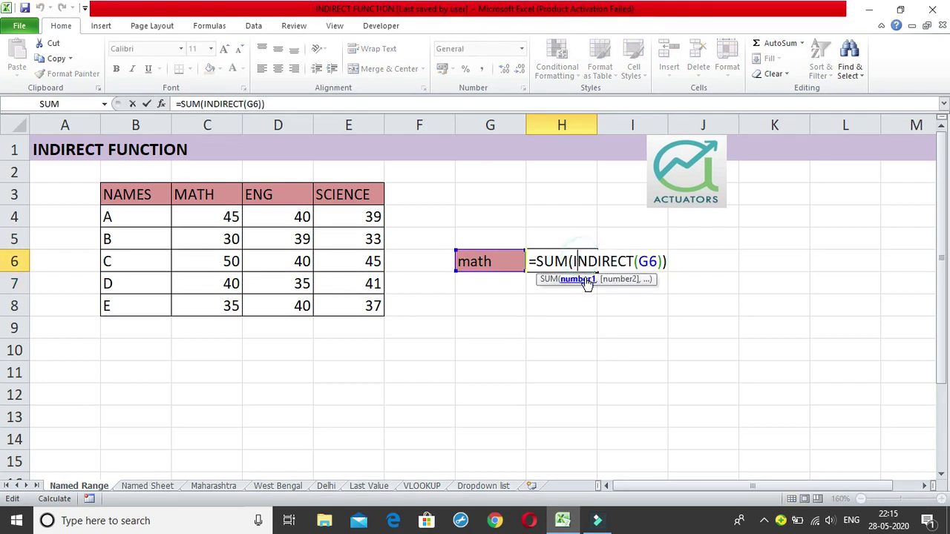
drag(571, 261, 662, 273)
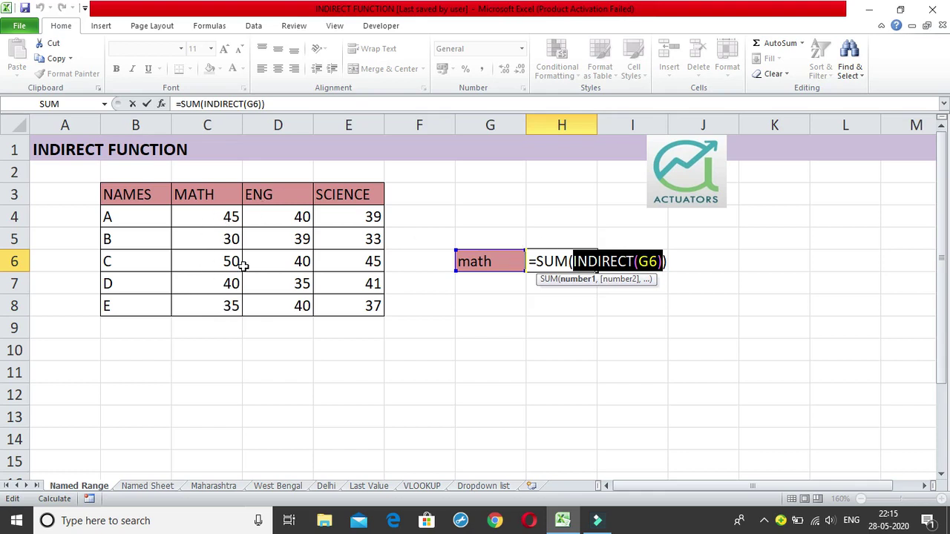
key(Return)
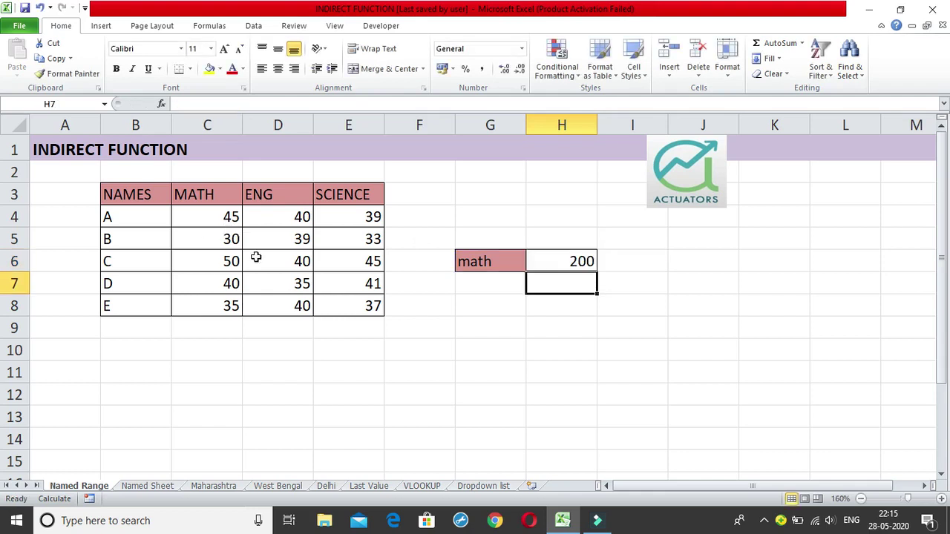
Replace the range name in cell G6 with "eng"
click(471, 265)
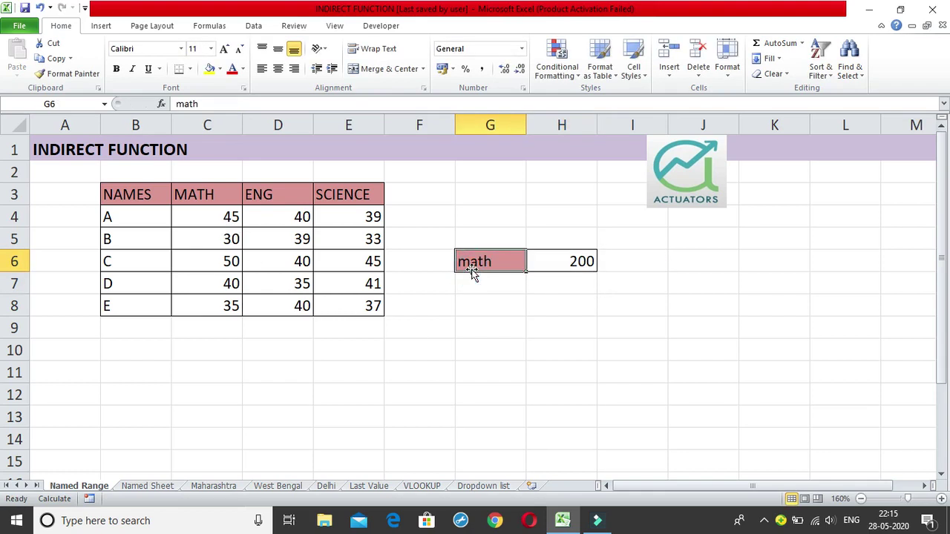
text(eng)
key(Return)
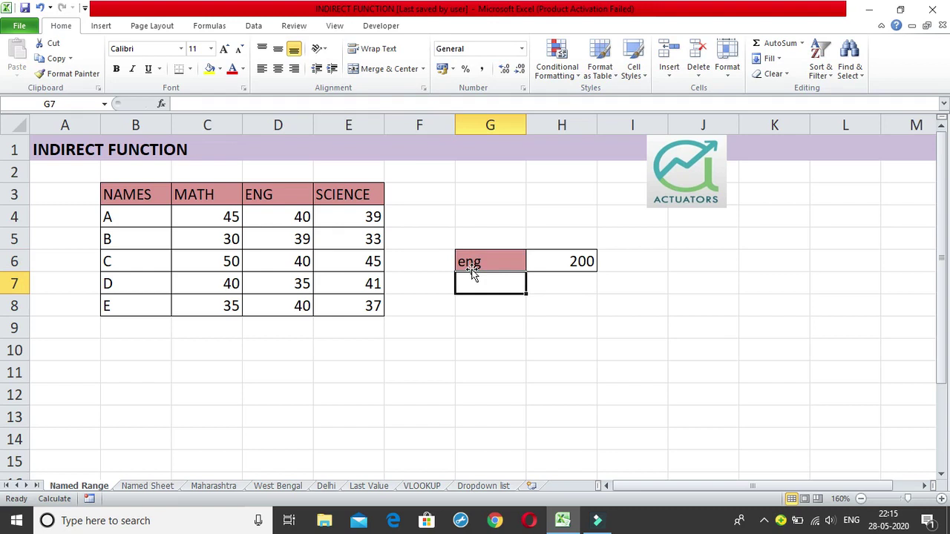
Set the workbook calculation option to Automatic and check the recalculated total in H6
click(20, 27)
click(41, 285)
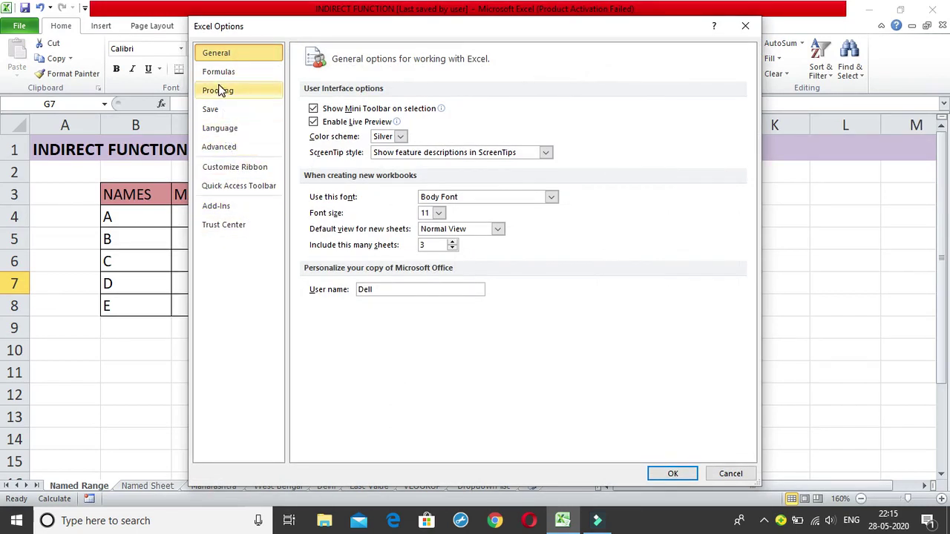
click(219, 72)
click(348, 121)
click(673, 473)
click(605, 327)
click(497, 263)
click(576, 261)
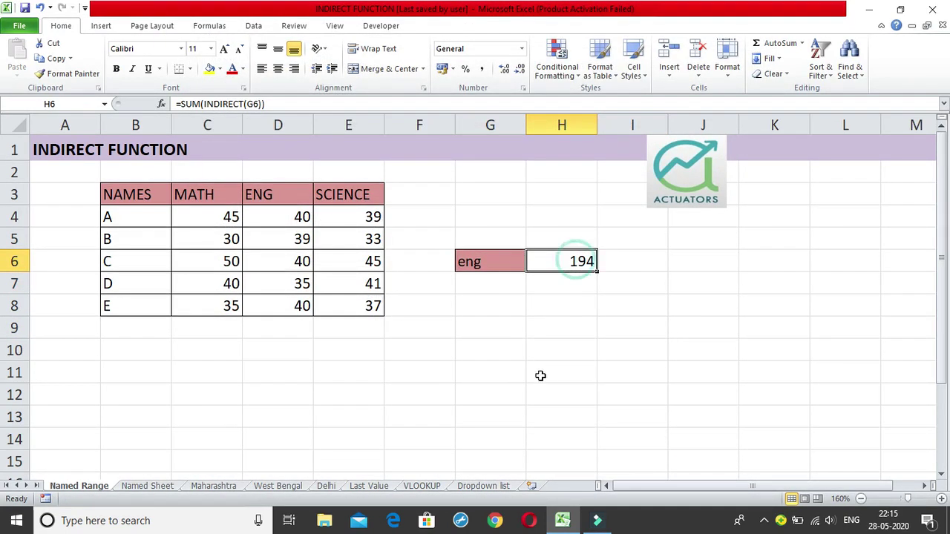
Replace the range name in cell G6 with "science"
click(496, 269)
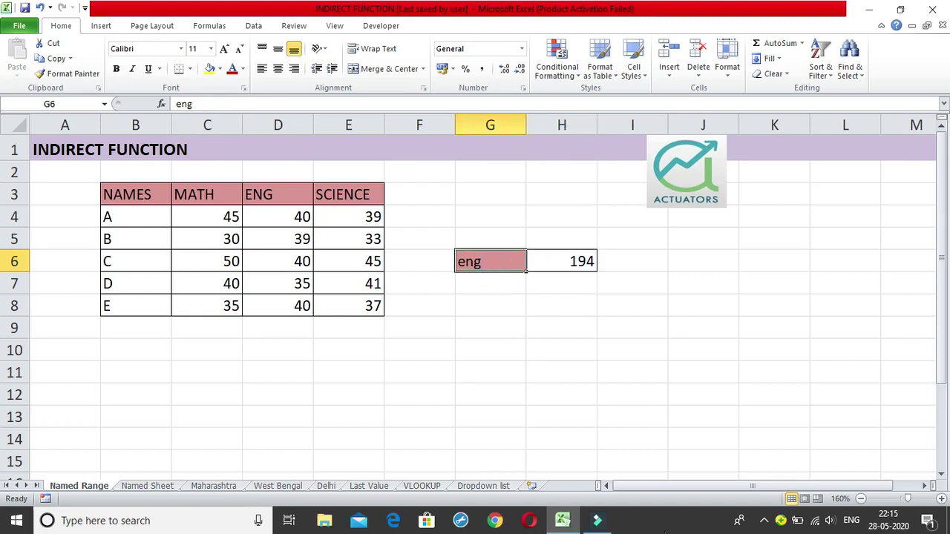
text(science)
key(Return)
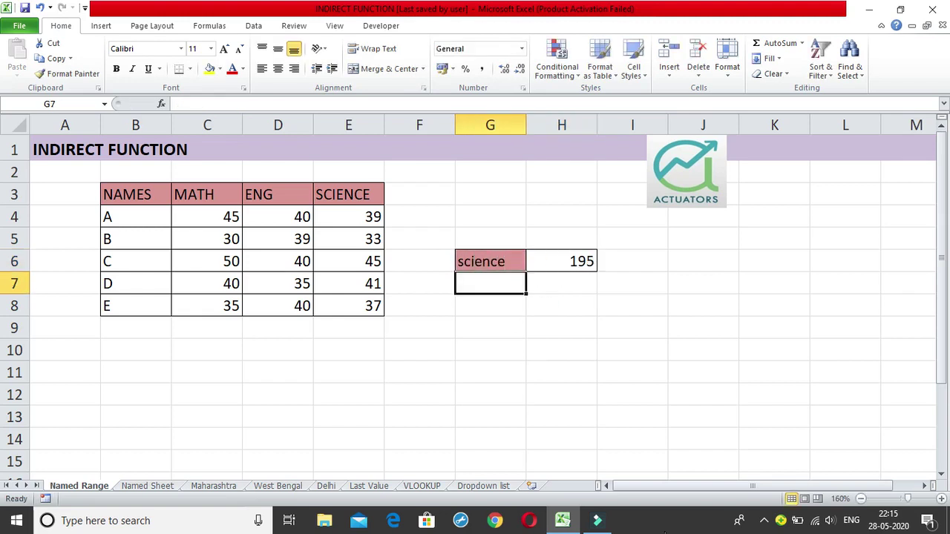
Review how H6's formula nests INDIRECT(G6) inside SUM, keeping the formula as it is
double_click(542, 252)
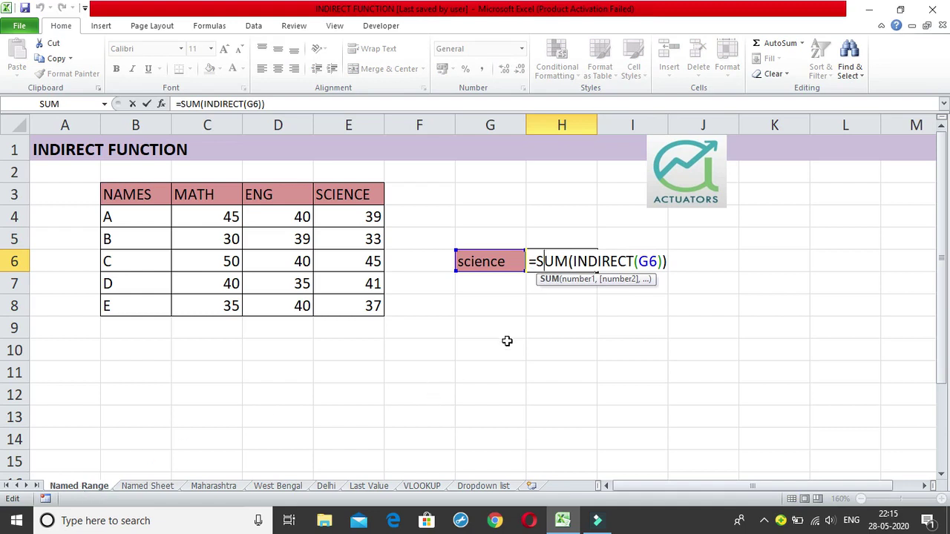
drag(661, 262, 572, 261)
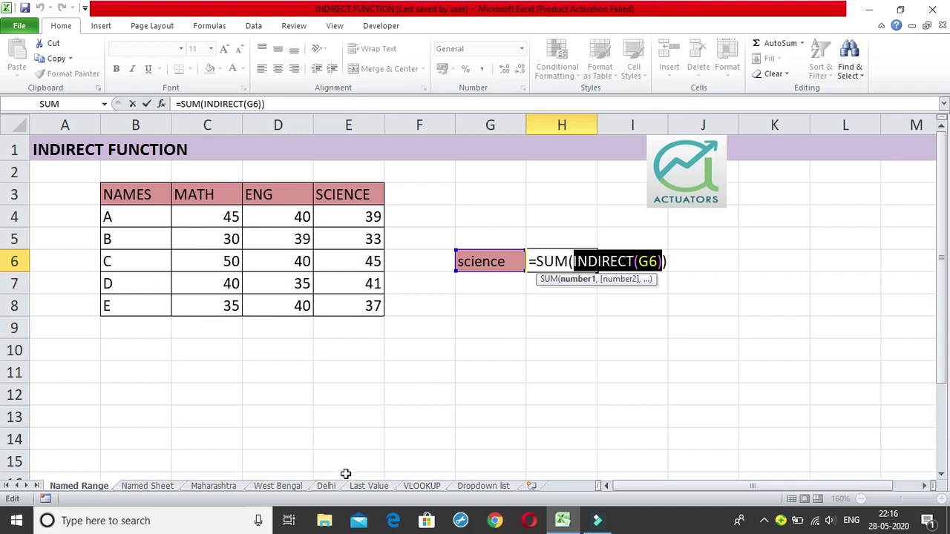
click(668, 265)
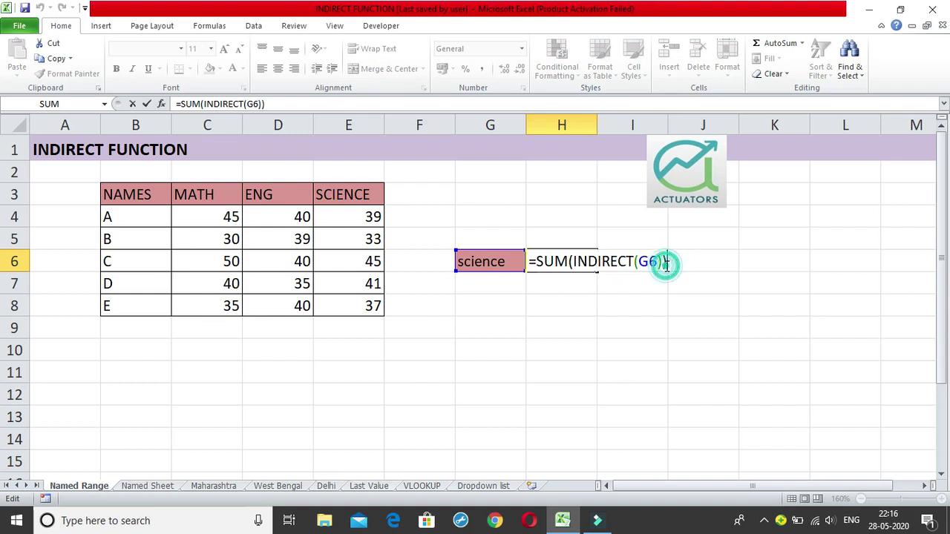
key(Return)
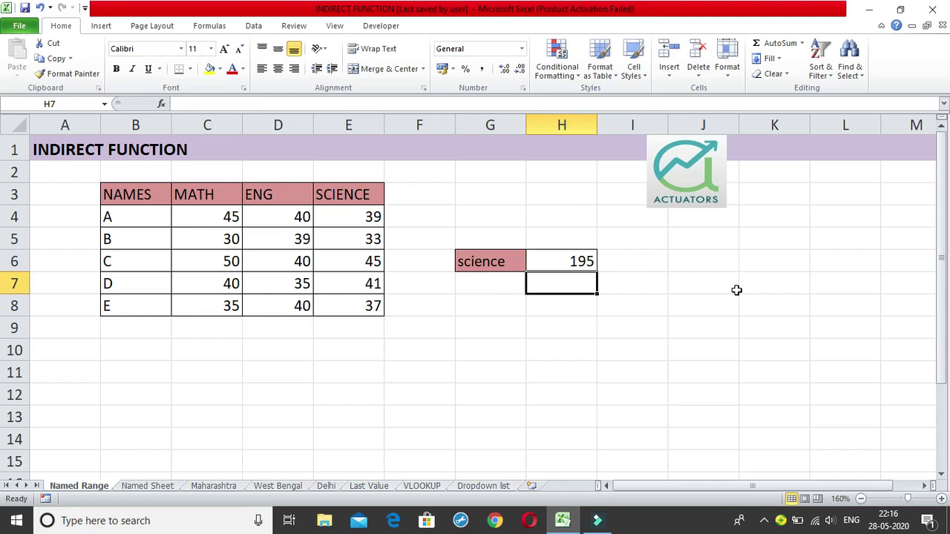
Look through the Named Sheet summary and the Maharashtra, West Bengal and Delhi sales sheets, ending on Maharashtra
click(148, 488)
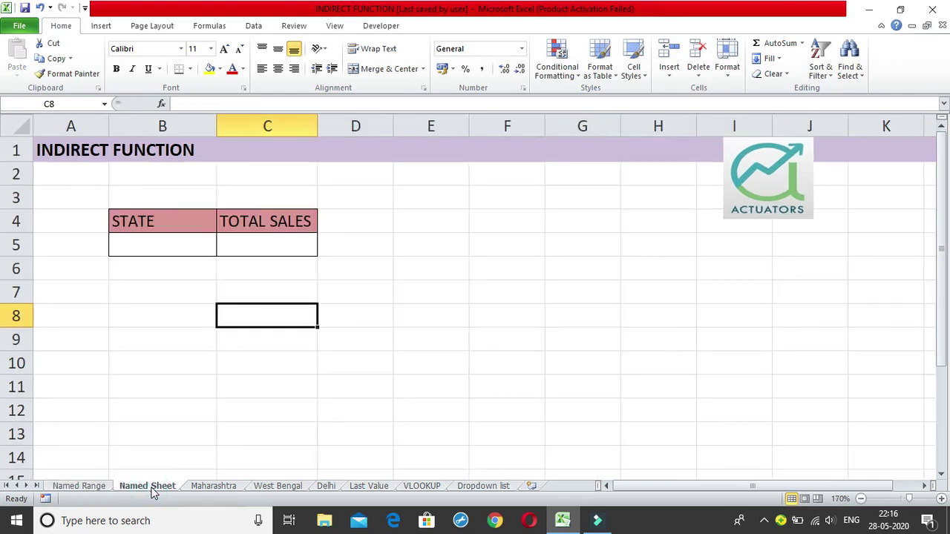
click(199, 488)
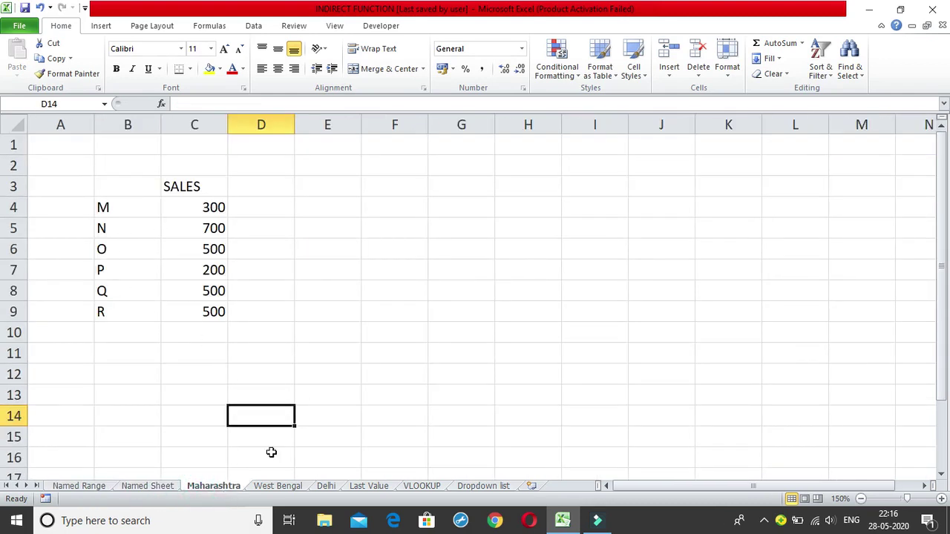
click(274, 490)
click(334, 490)
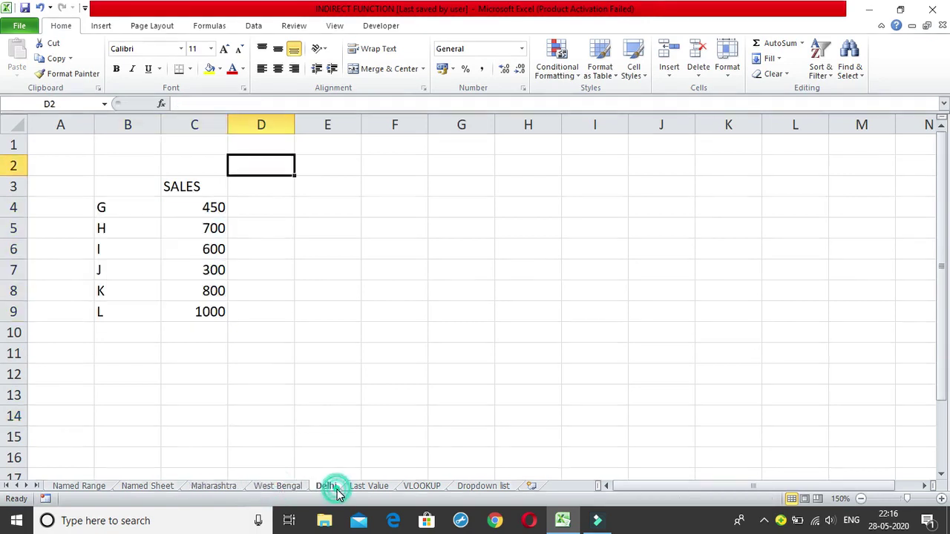
click(234, 486)
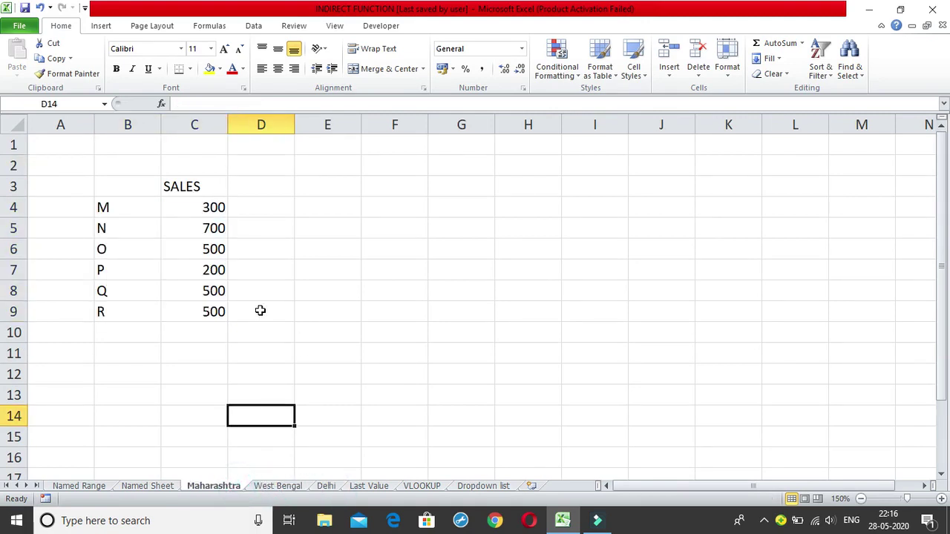
Examine the SALES heading, the labels in B4:B9 and the figures in C4:C9 on the Maharashtra sheet
click(189, 187)
drag(145, 208, 155, 318)
drag(132, 208, 144, 319)
click(217, 310)
drag(198, 208, 208, 293)
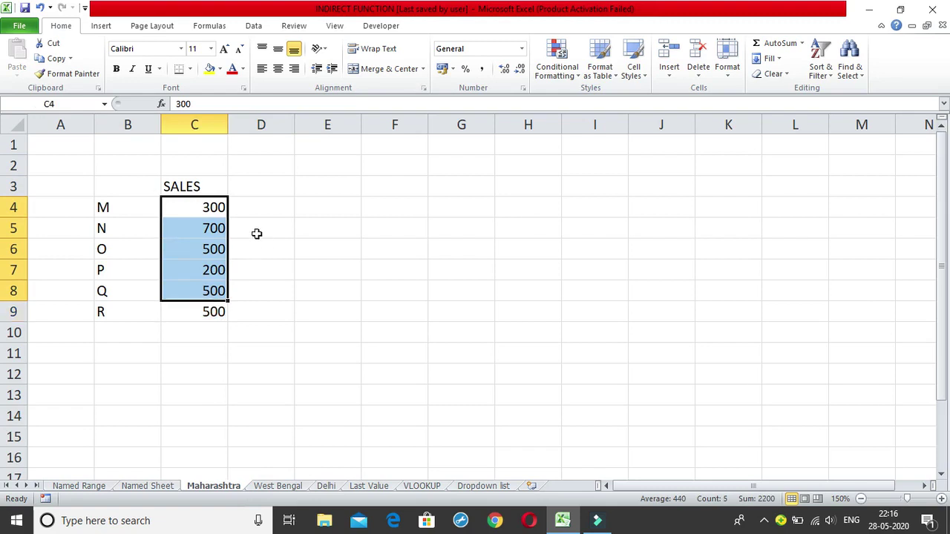
click(215, 207)
double_click(205, 207)
click(254, 214)
drag(214, 206, 220, 313)
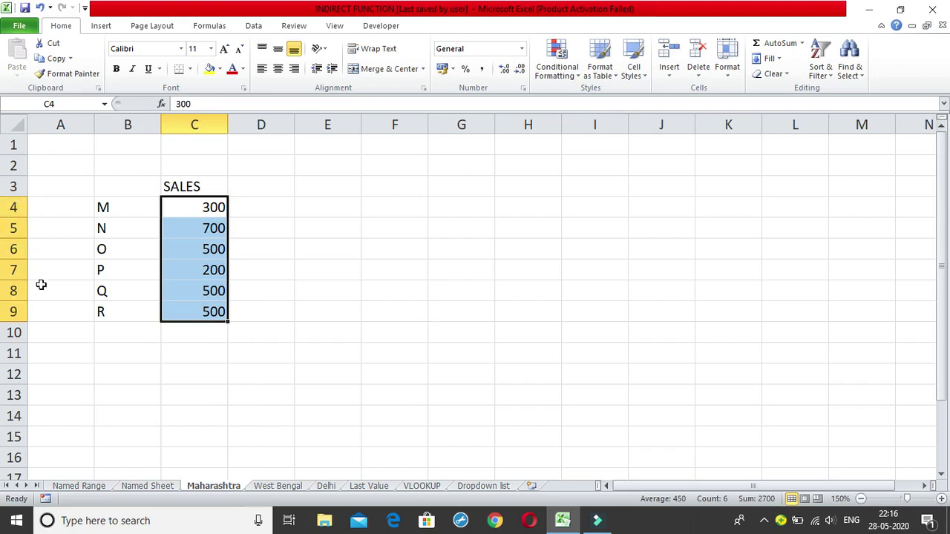
click(357, 374)
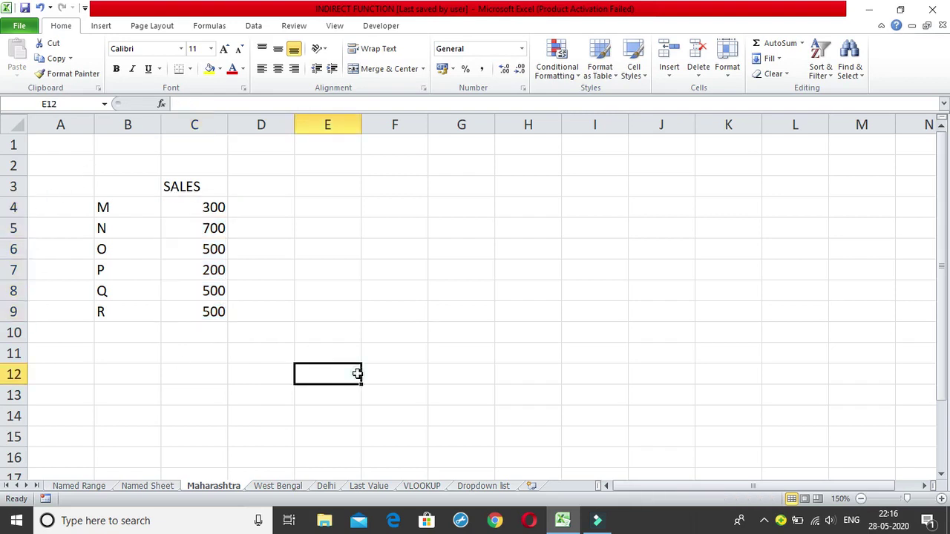
Compare the sales range C4:C9 on the West Bengal and Delhi sheets, ending on the Maharashtra sheet
click(276, 485)
click(261, 389)
drag(175, 210, 194, 310)
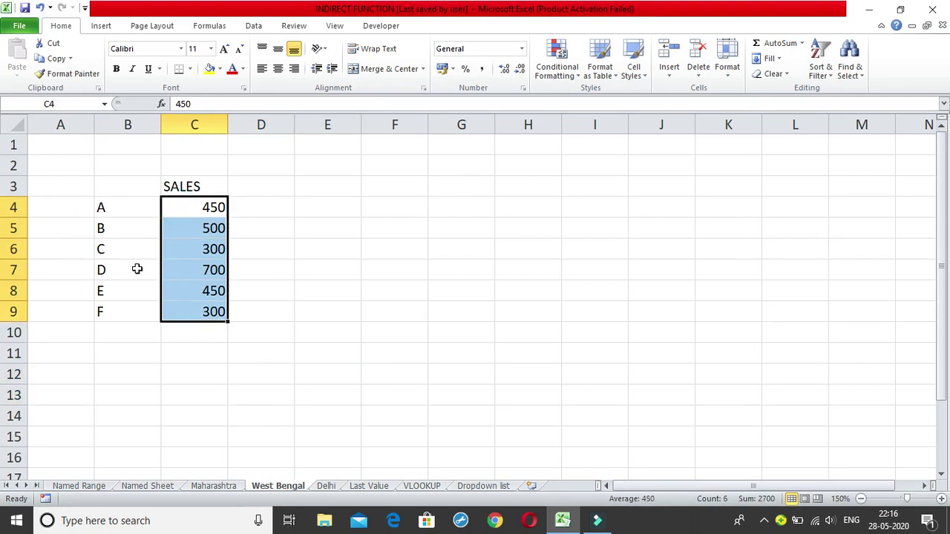
click(393, 307)
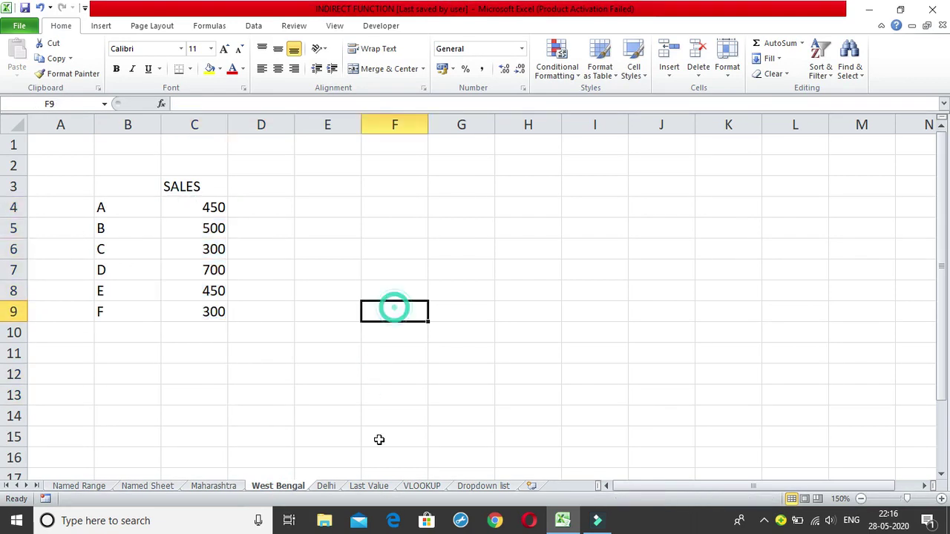
click(326, 486)
drag(186, 208, 212, 312)
click(460, 269)
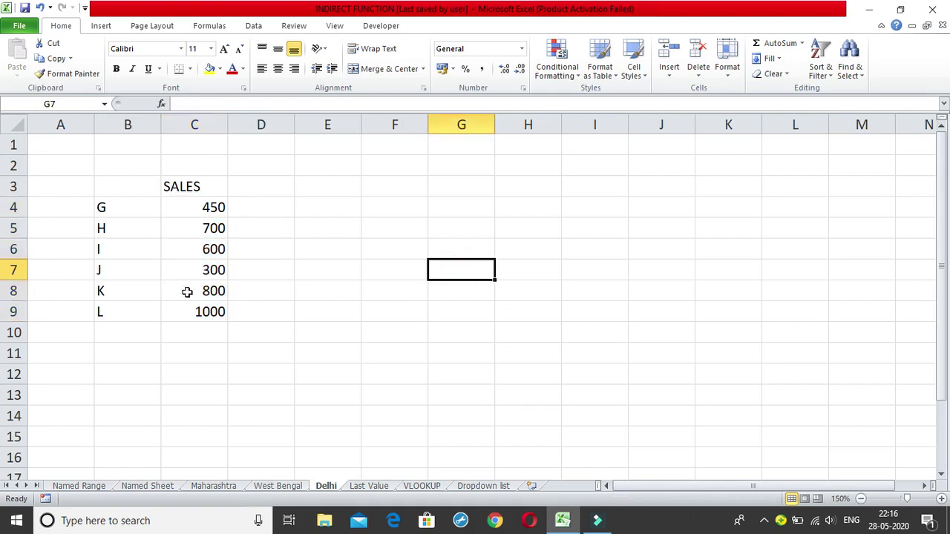
drag(193, 212, 206, 312)
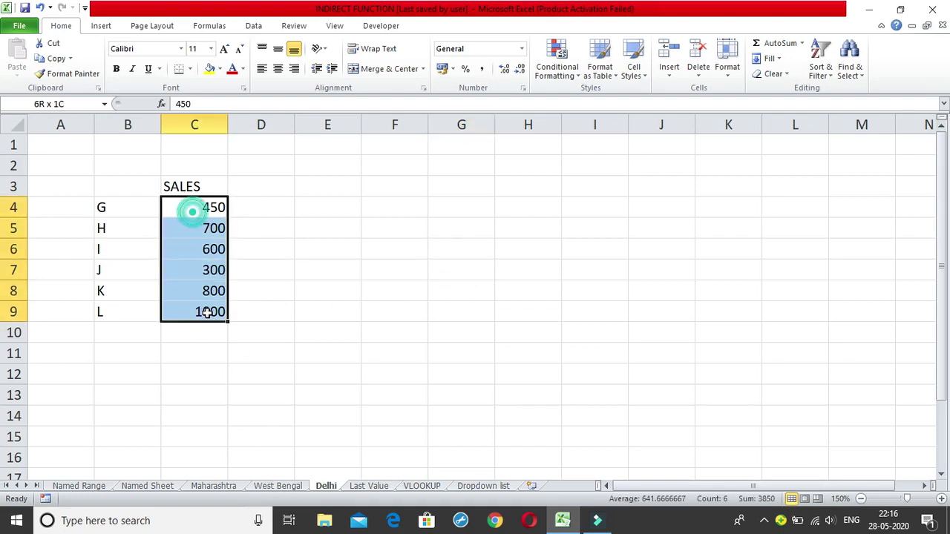
click(339, 268)
click(290, 487)
drag(178, 207, 203, 310)
click(428, 354)
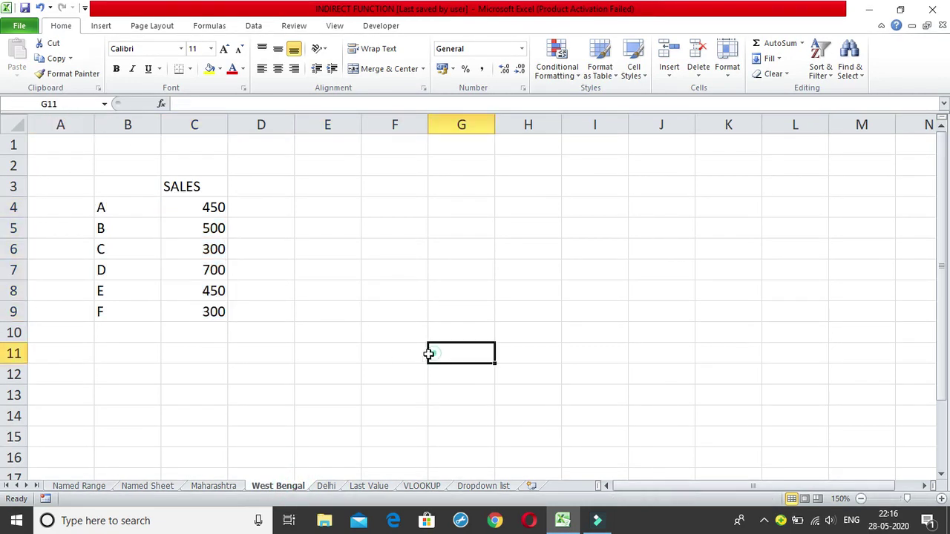
click(221, 488)
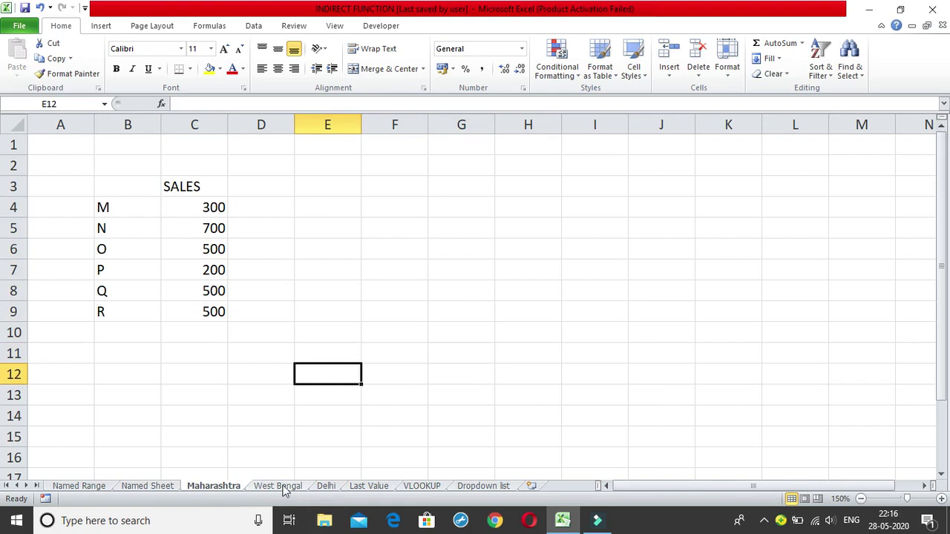
Check the STATE and TOTAL SALES cells on Named Sheet against the Delhi sheet's sales range C4:C9, returning to Named Sheet
click(164, 488)
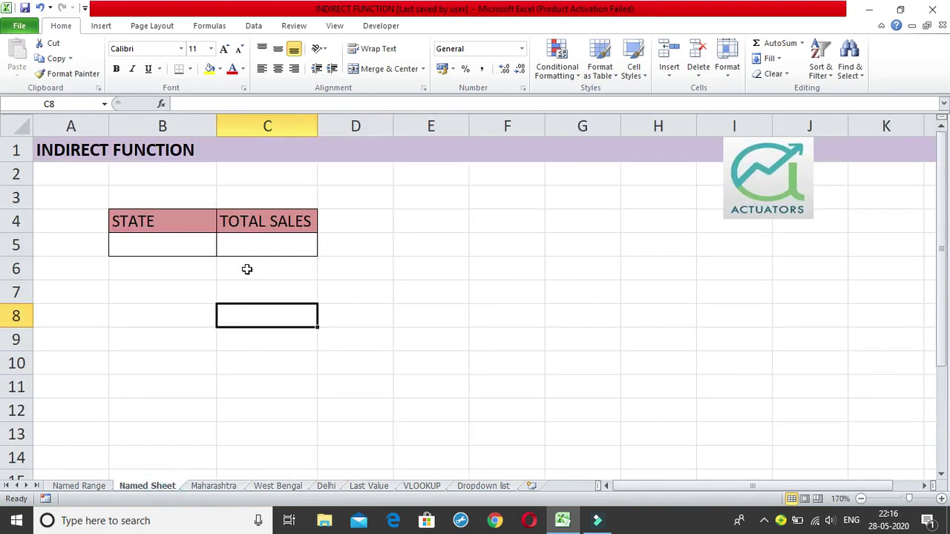
click(187, 240)
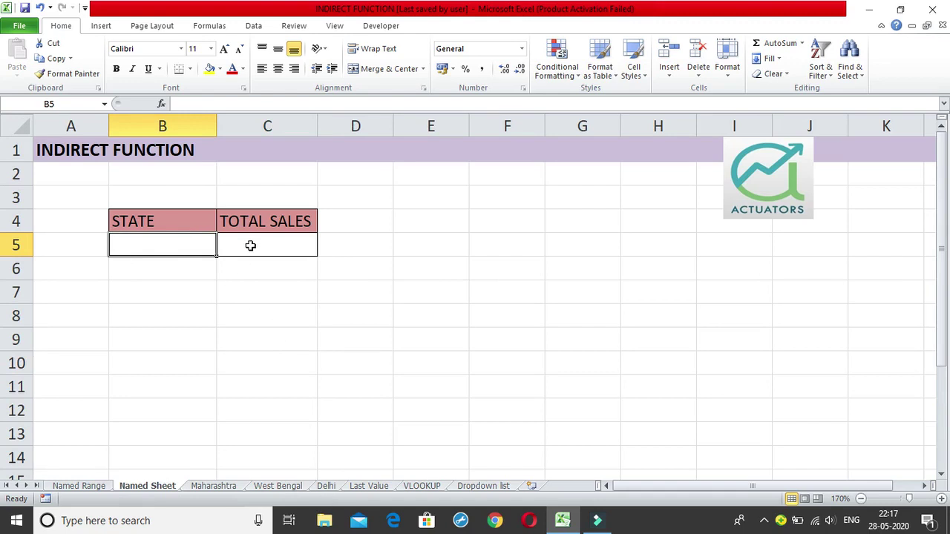
click(326, 486)
drag(193, 209, 211, 310)
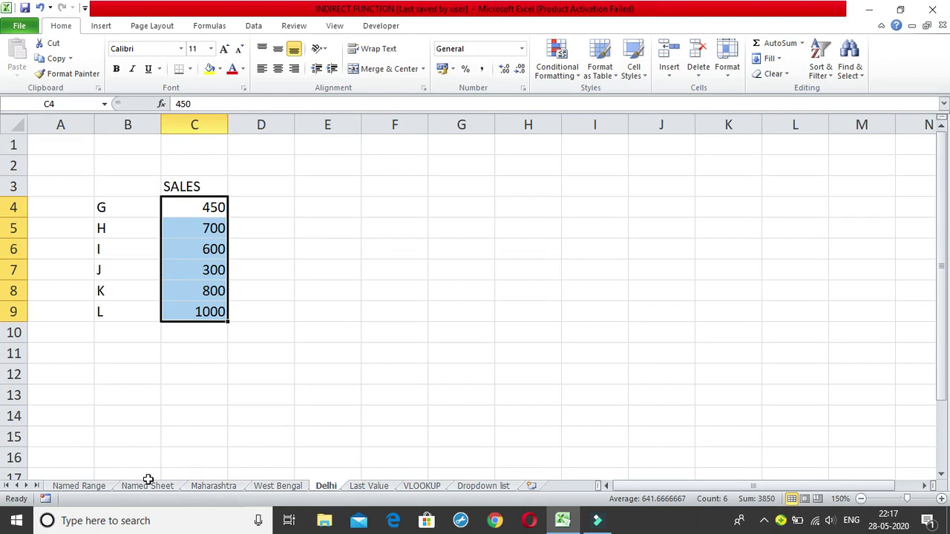
click(150, 487)
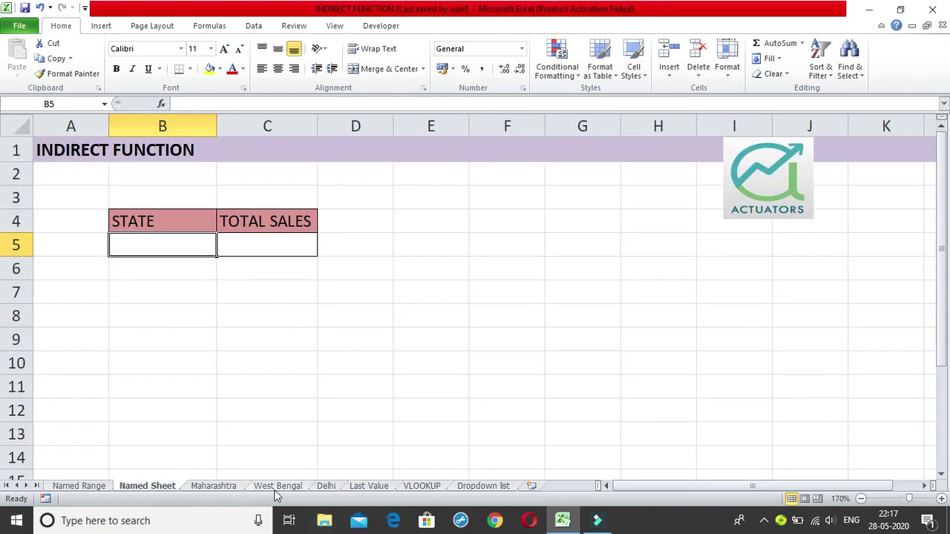
Total the Delhi sheet's sales in Named Sheet cell C7 with the formula =SUM(Delhi!C4:C9)
click(292, 295)
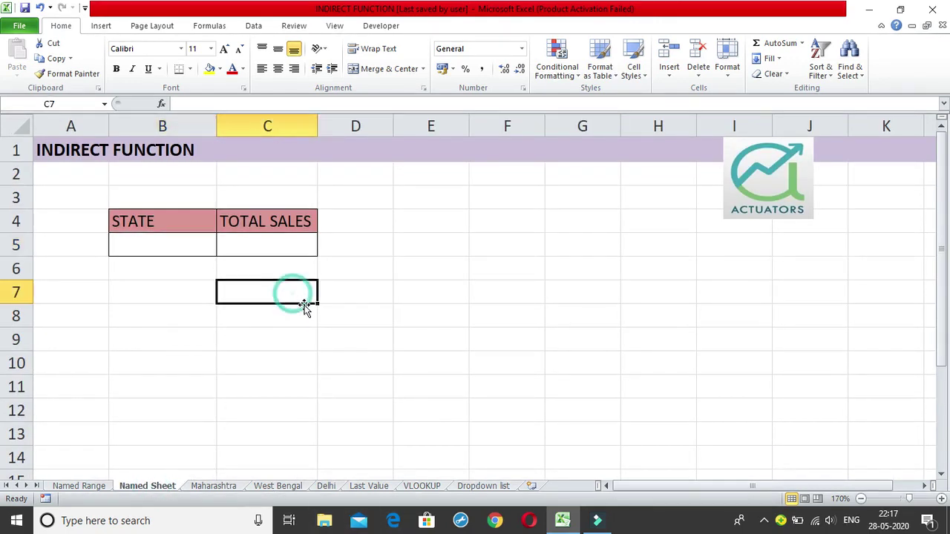
text(=SUM()
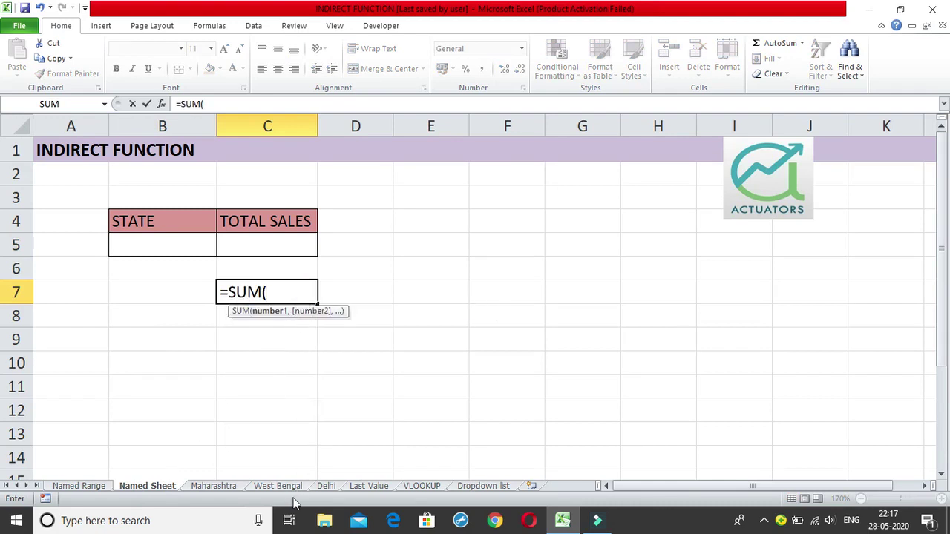
click(326, 486)
drag(212, 209, 220, 314)
key(Return)
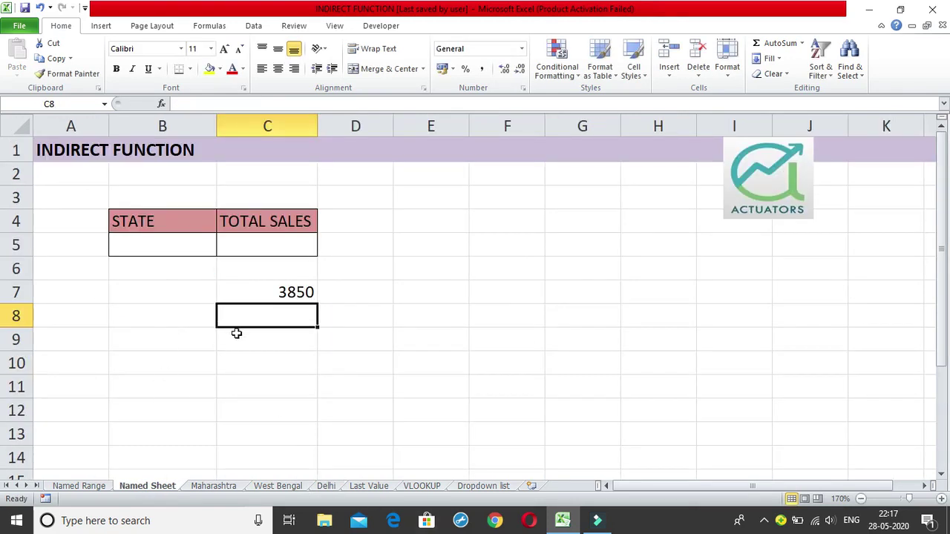
Review how C7's formula joins the sheet name and exclamation mark to the range C4:C9, keeping the formula as it is
click(302, 293)
double_click(303, 292)
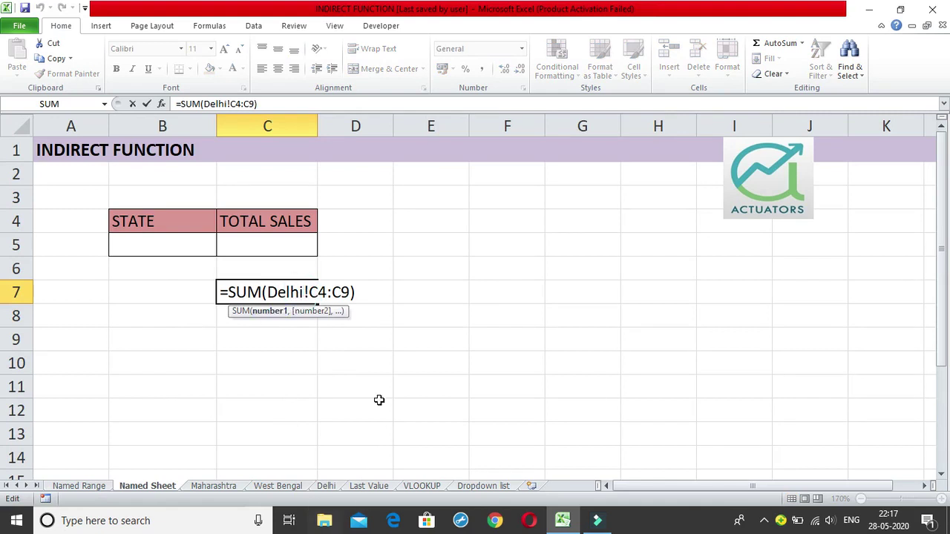
drag(346, 292, 267, 293)
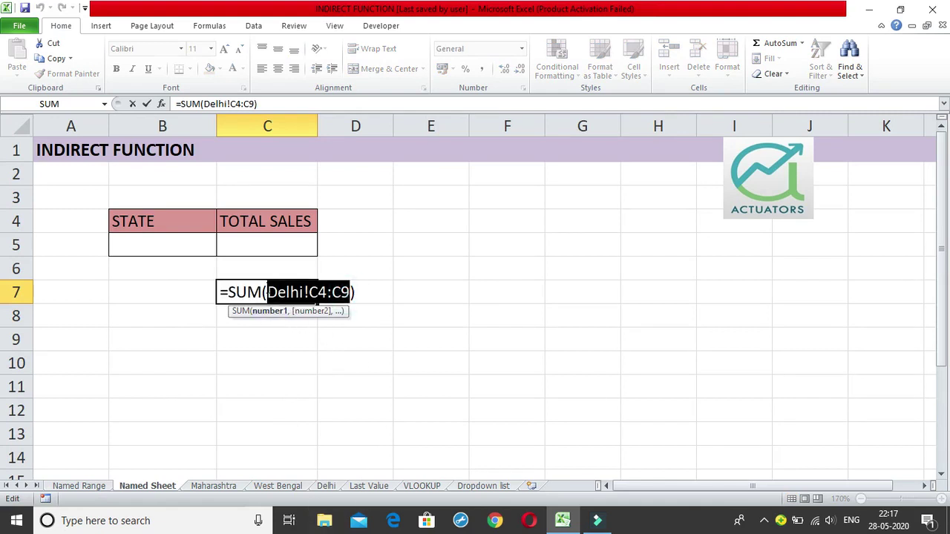
click(299, 292)
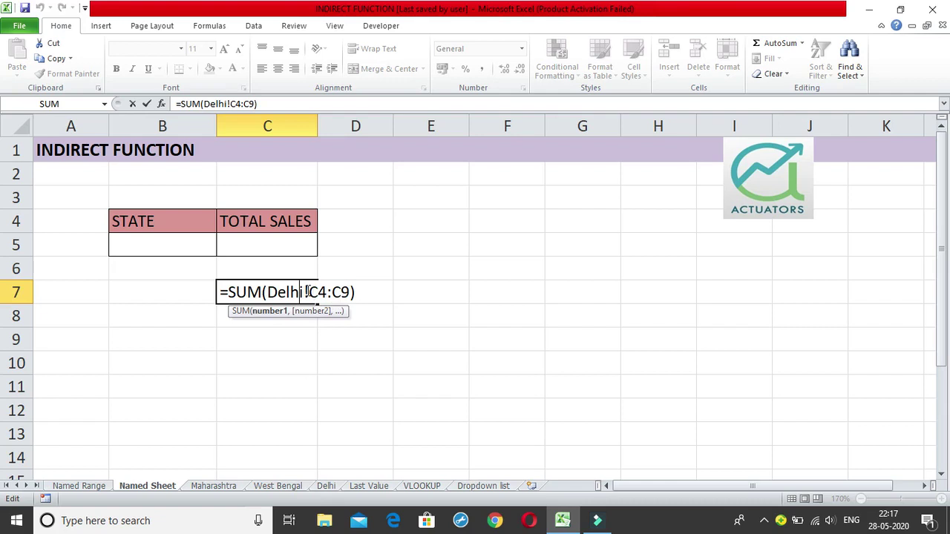
drag(309, 295, 267, 294)
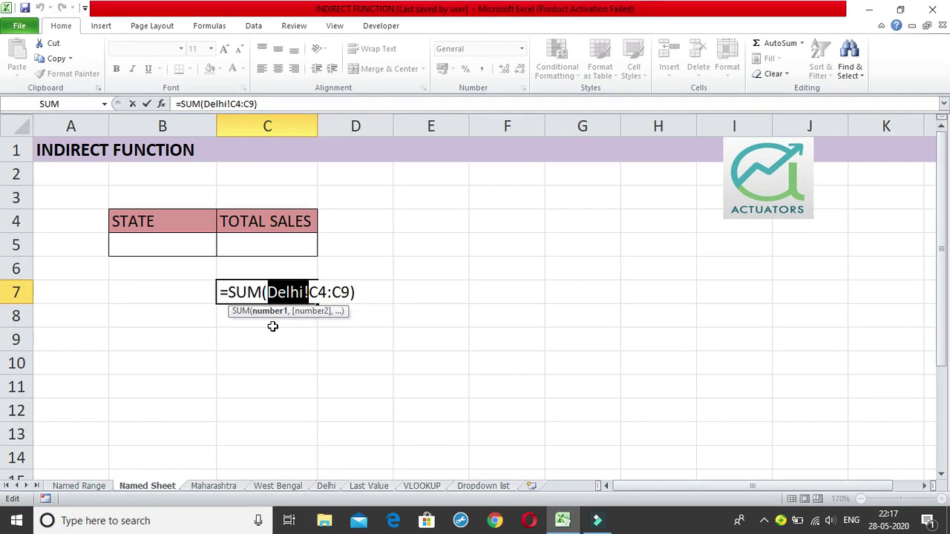
click(305, 291)
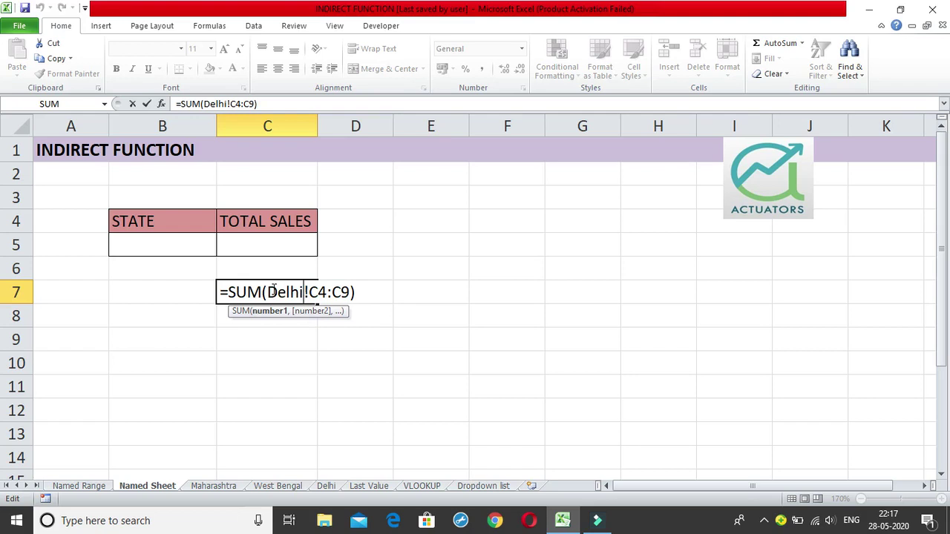
key(Return)
Enter Delhi as the state in cell B5
click(265, 245)
key(Left)
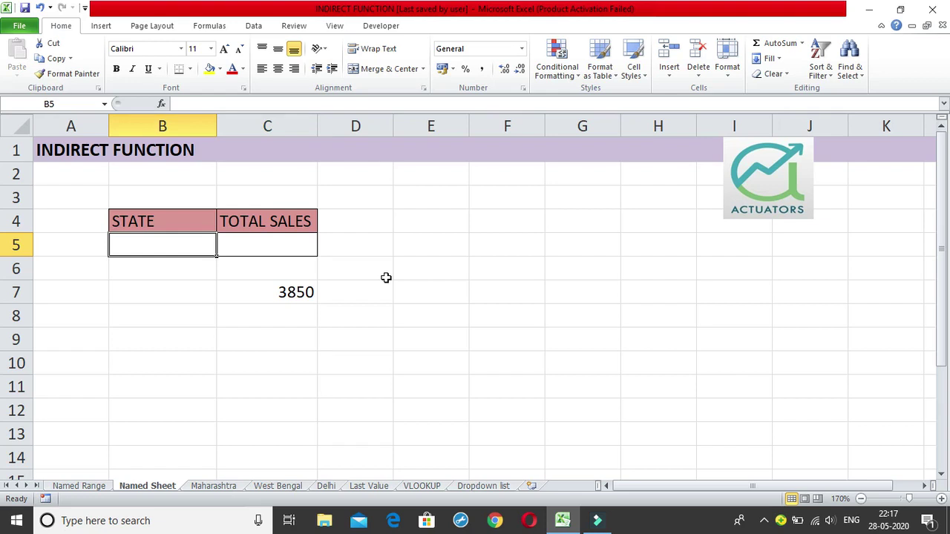
text(Dek)
key(BackSpace)
text(lhi)
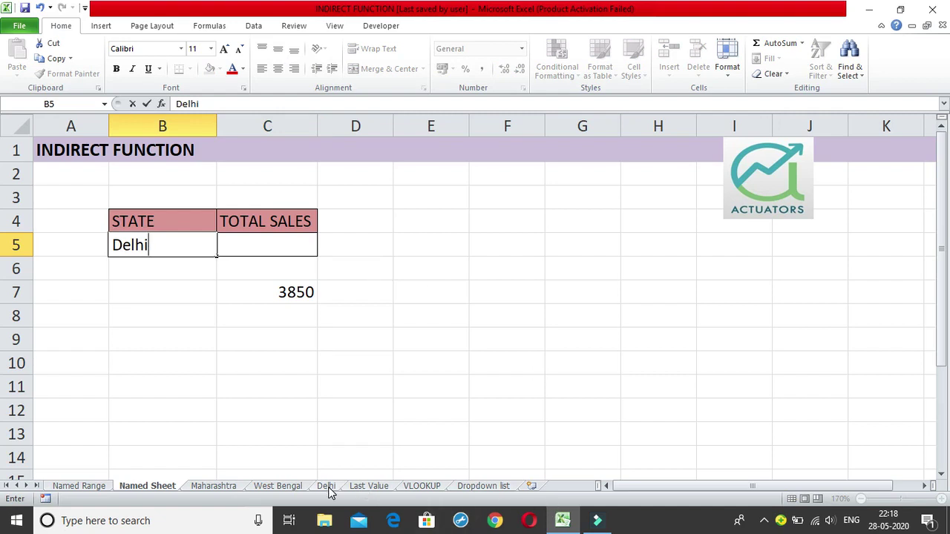
Enter =SUM(INDIRECT(B5&"!C4:C9")) in the TOTAL SALES cell C5
click(259, 248)
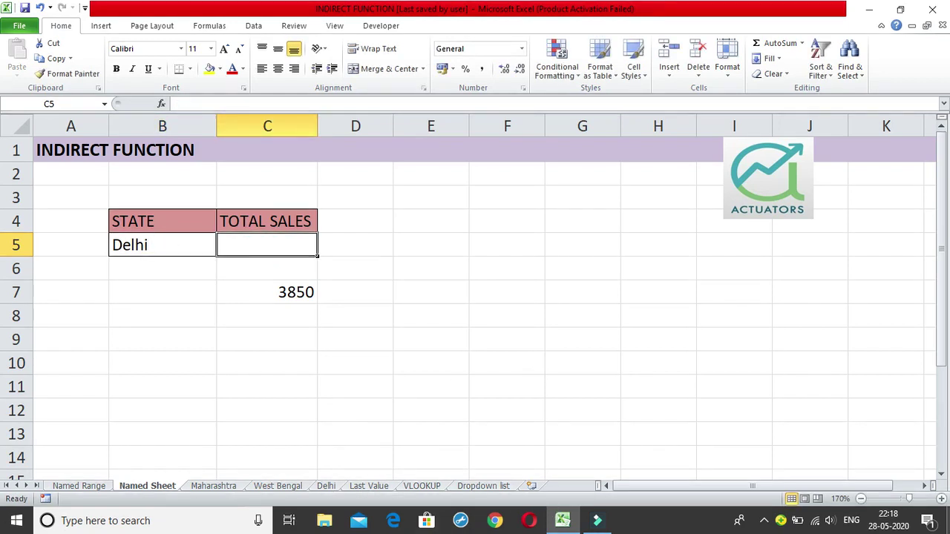
text(=S)
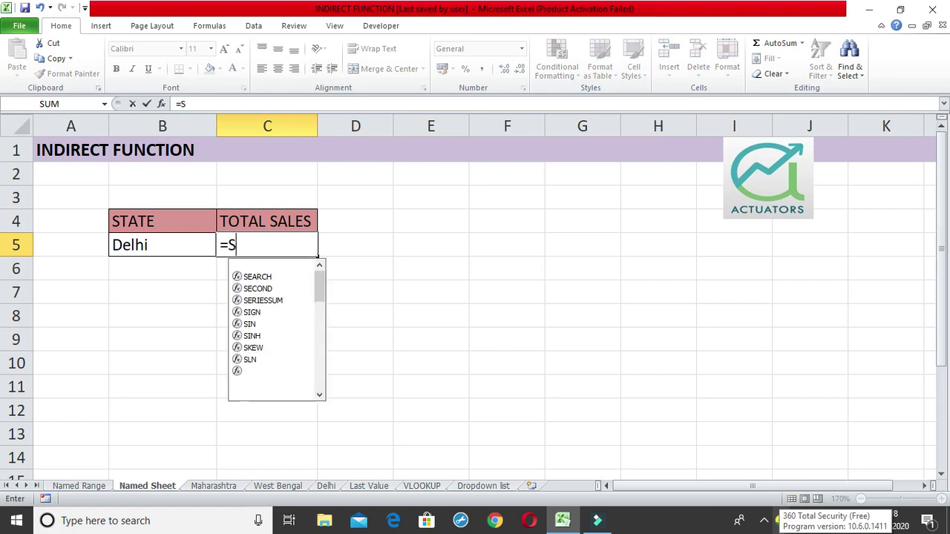
text(UM(INDIRECT)
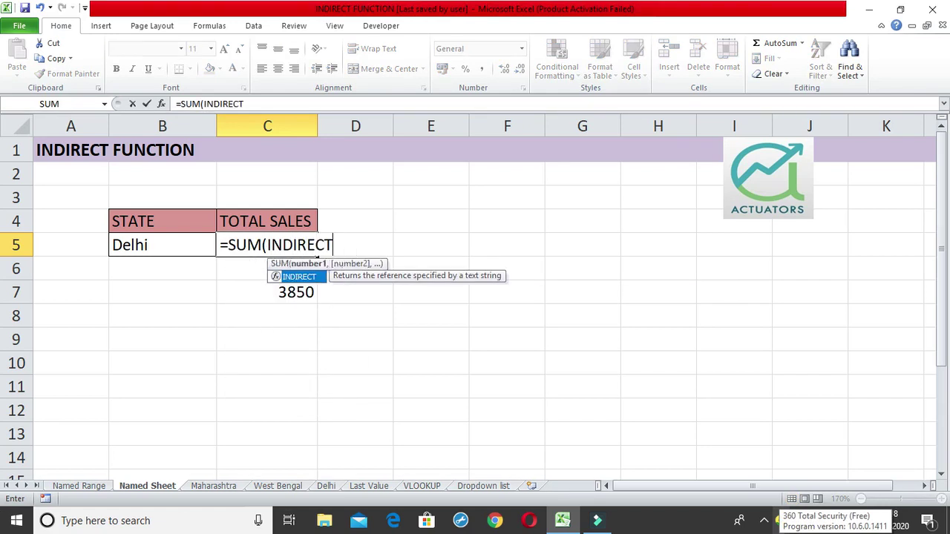
text(()
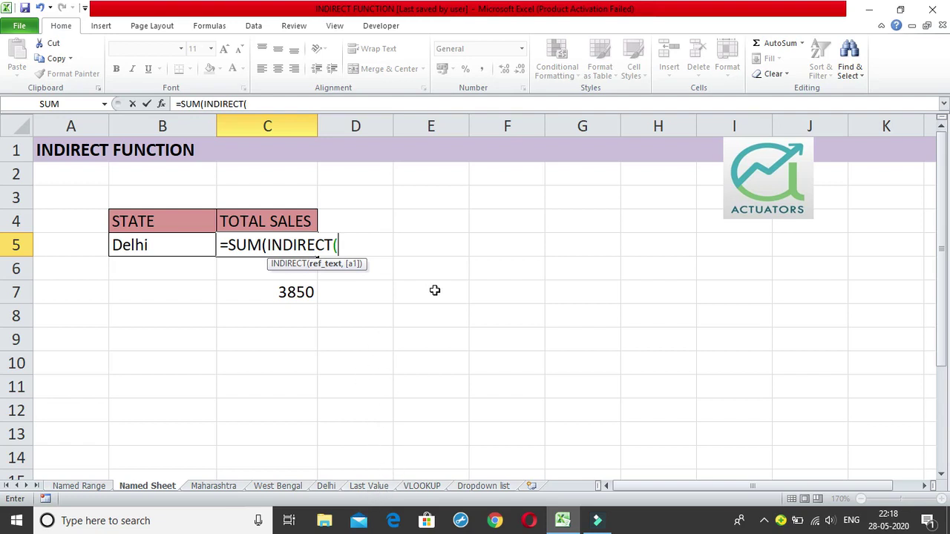
click(160, 254)
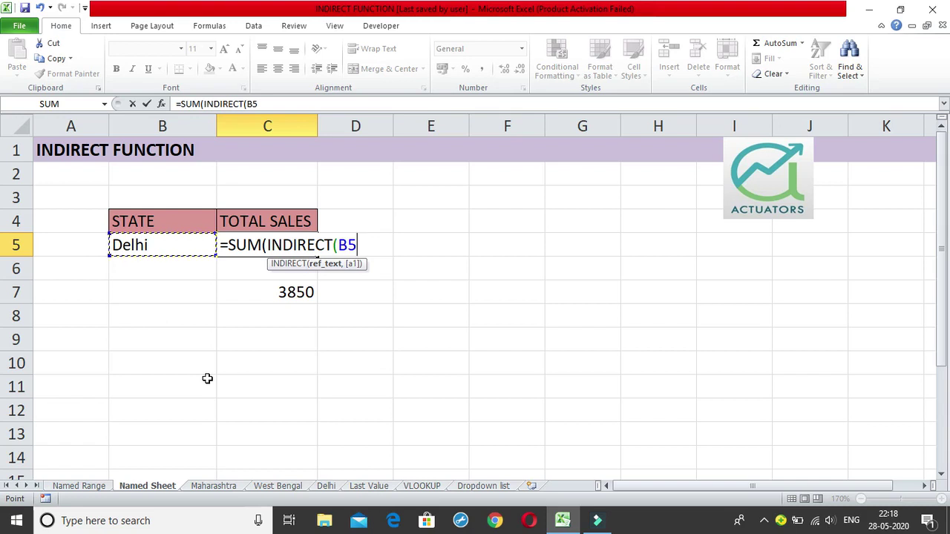
text(&)
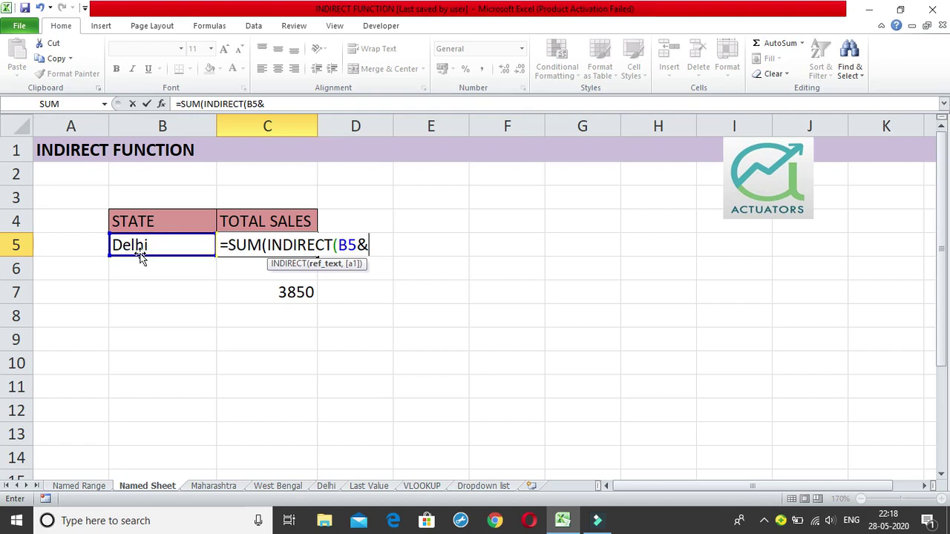
text("!C4:C9)
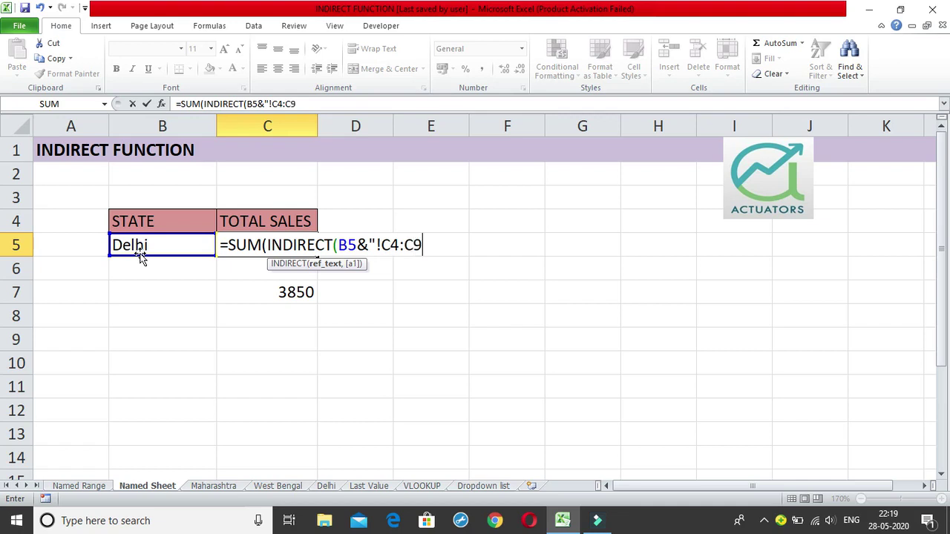
text(")))
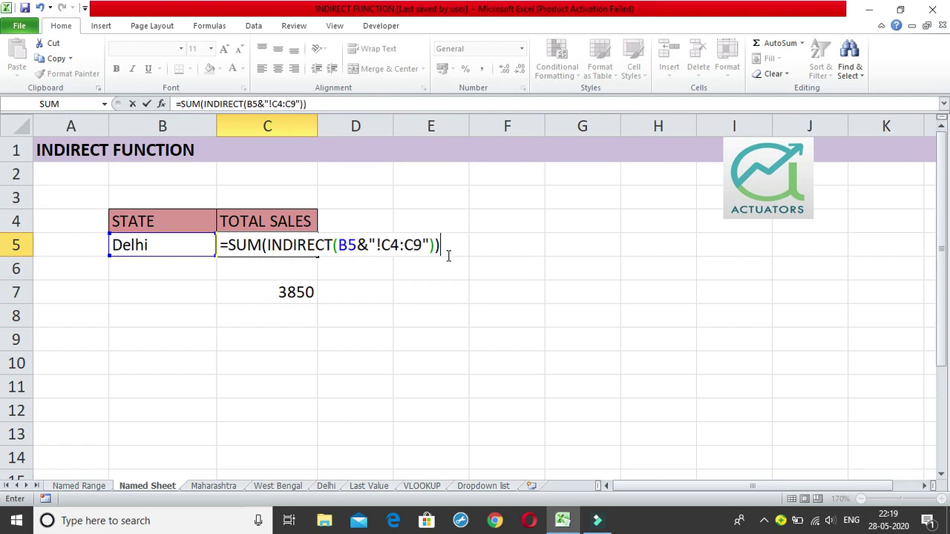
key(Return)
Compare the direct Delhi reference in C7's formula with the INDIRECT part of C5's formula, leaving both formulas as they are
click(296, 291)
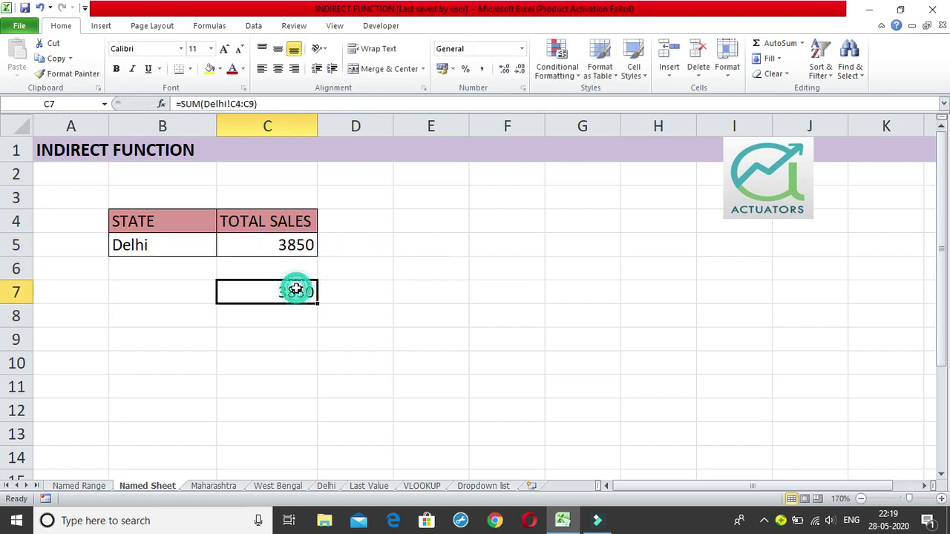
double_click(296, 291)
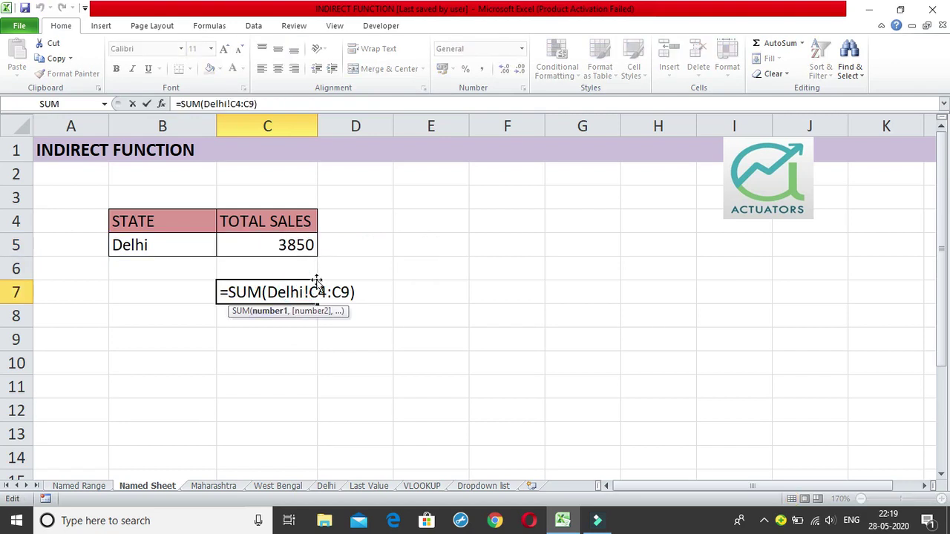
key(Return)
click(258, 256)
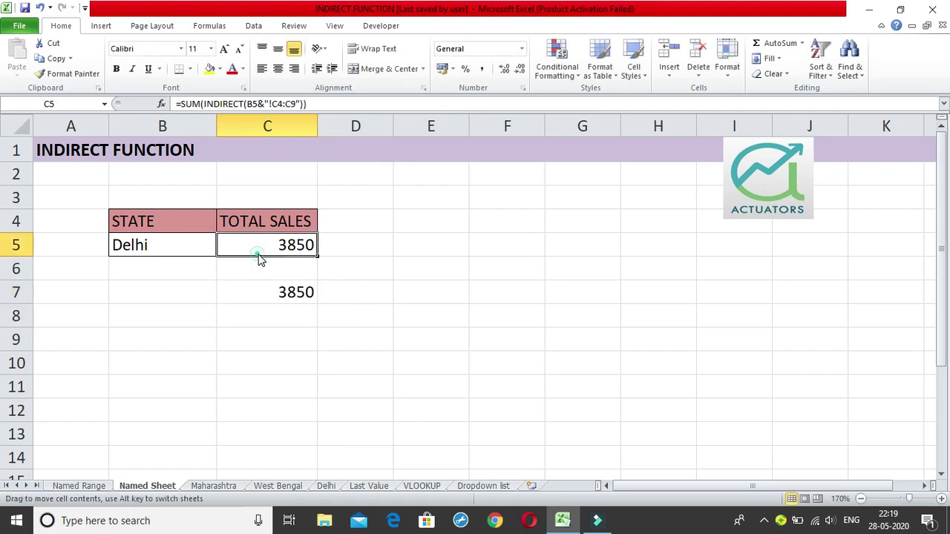
double_click(258, 256)
click(435, 244)
drag(435, 245, 262, 245)
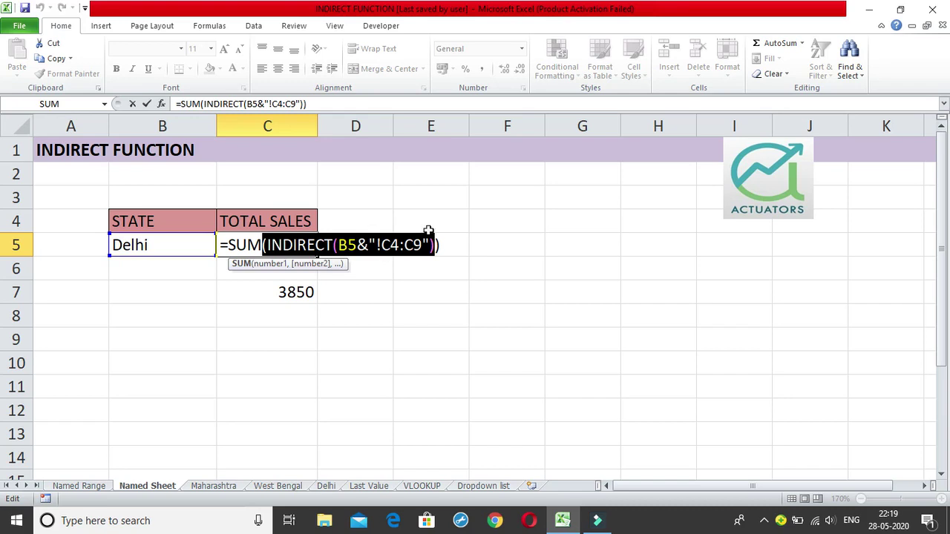
key(Return)
Enter Maharashtra as the state in cell B5 and check the total sales in C5
click(163, 248)
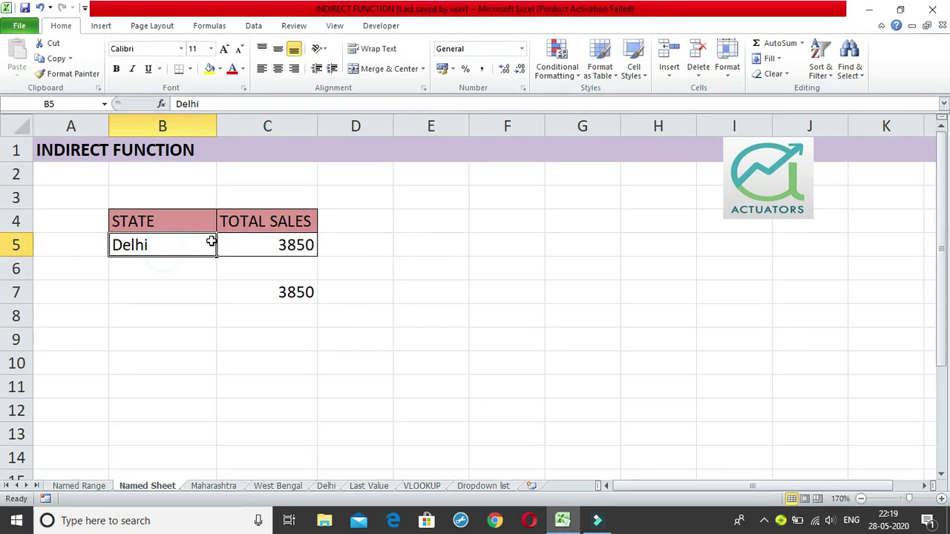
text(Ma)
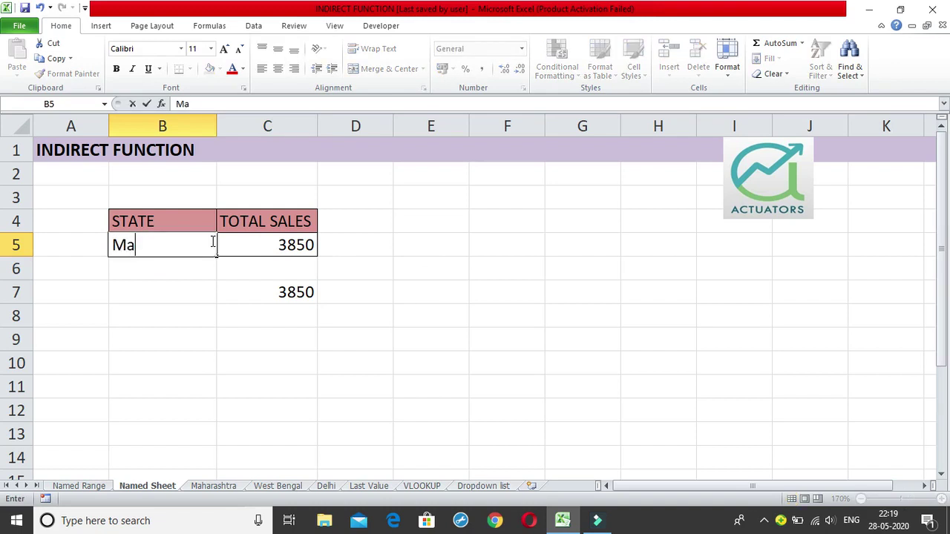
text(harasthra)
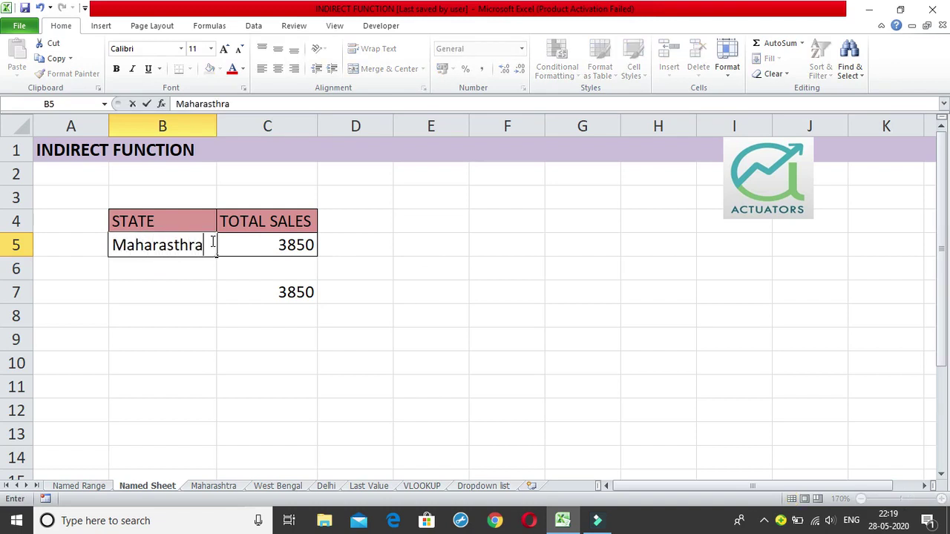
key(BackSpace)
key(BackSpace)
key(BackSpace)
key(BackSpace)
text(htra)
key(Return)
click(256, 245)
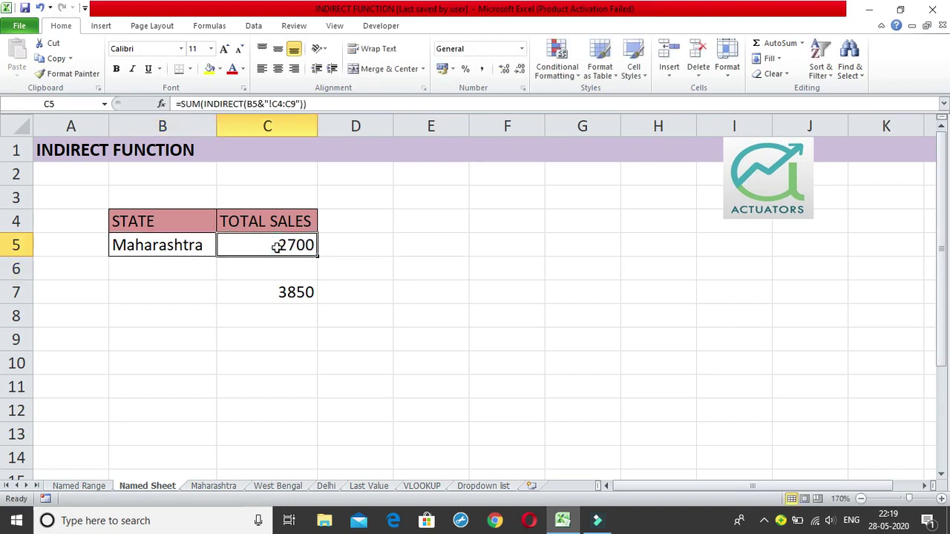
Enter West Bengal as the state in cell B5 and check the total sales in C5
click(195, 245)
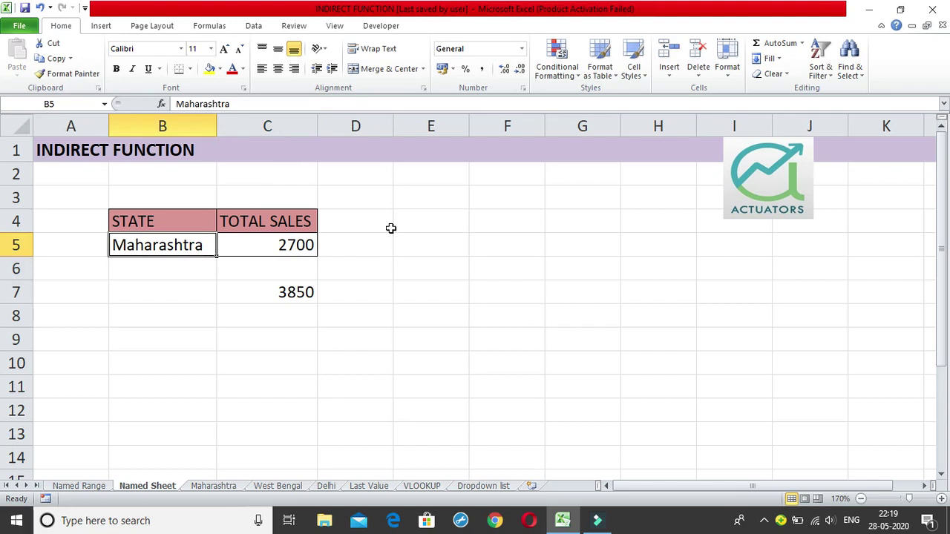
text(West bem)
key(BackSpace)
key(BackSpace)
key(BackSpace)
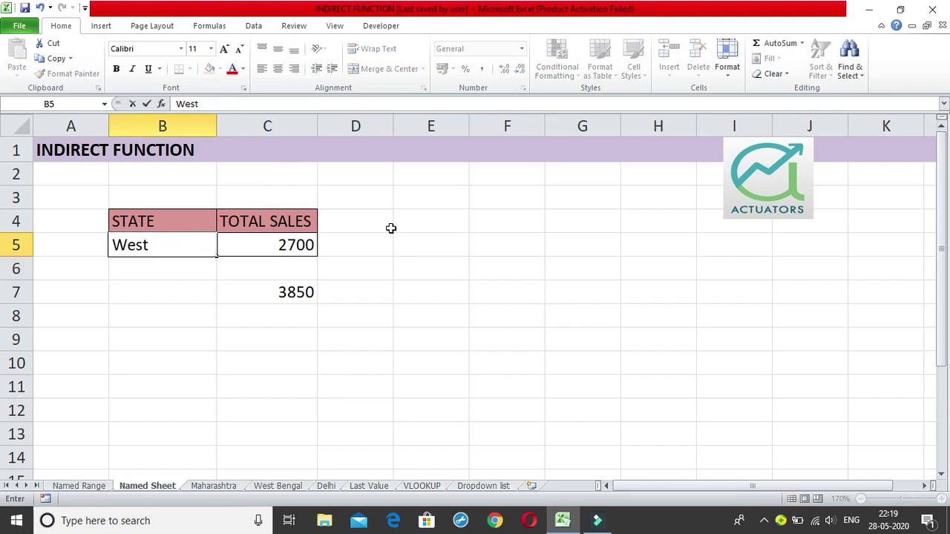
text(Bengal)
key(Return)
click(306, 244)
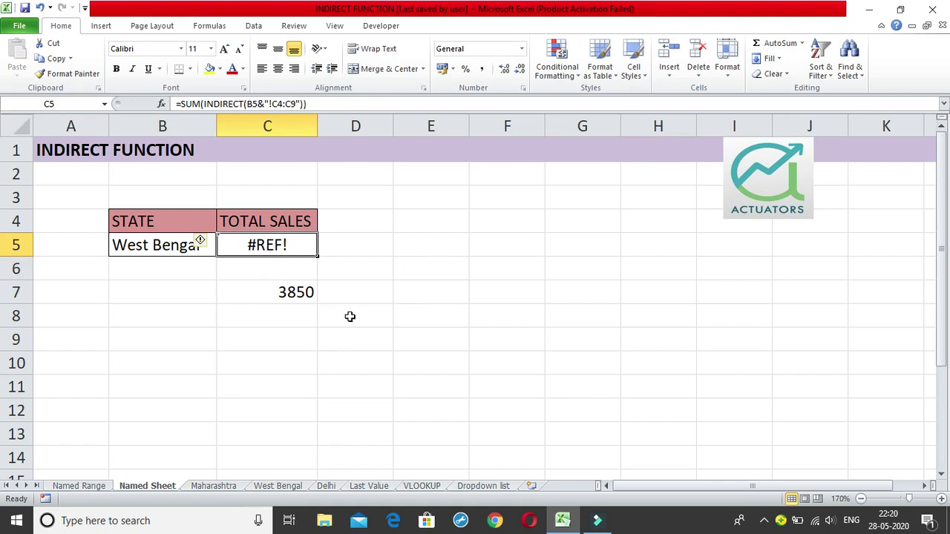
Change C7's formula to total the West Bengal sheet's sales with =SUM('West Bengal'!C4:C9)
click(283, 310)
key(Up)
key(F2)
drag(349, 294, 262, 294)
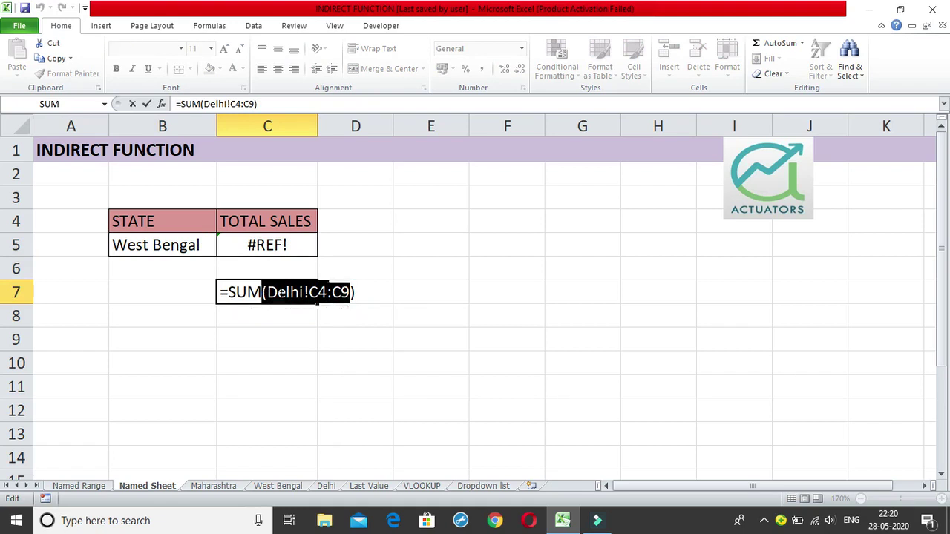
key(BackSpace)
text(()
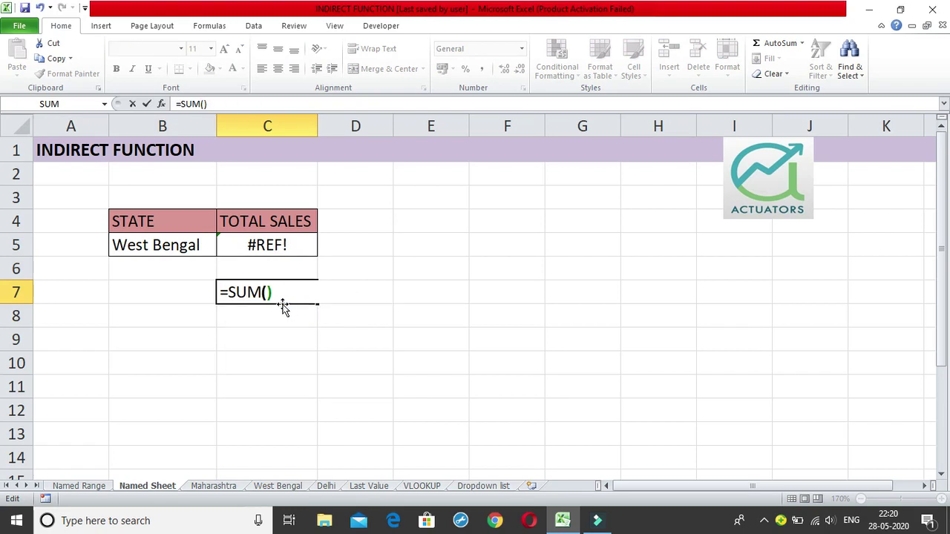
click(276, 486)
drag(204, 207, 190, 310)
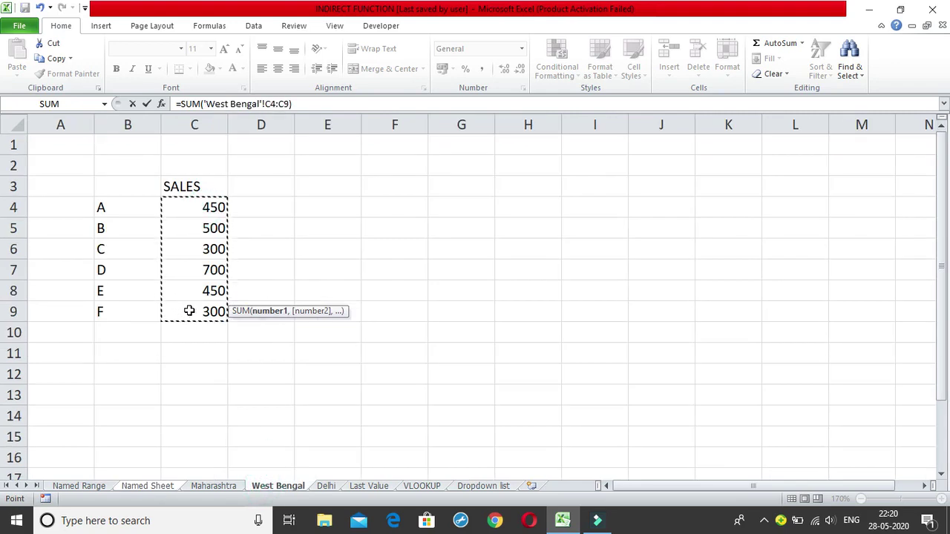
key(Return)
Review how C7's formula writes the West Bengal sheet reference, keeping the formula as it is
double_click(266, 295)
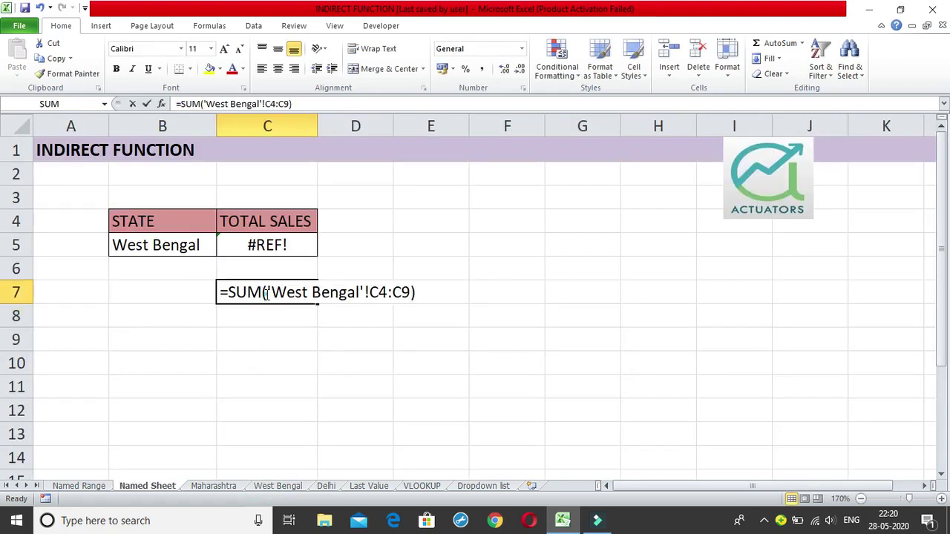
click(293, 346)
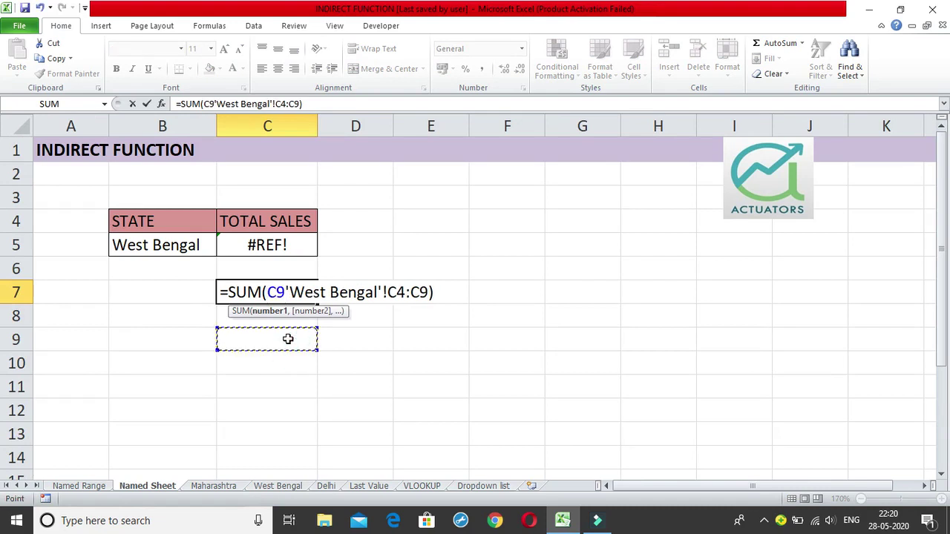
key(BackSpace)
key(BackSpace)
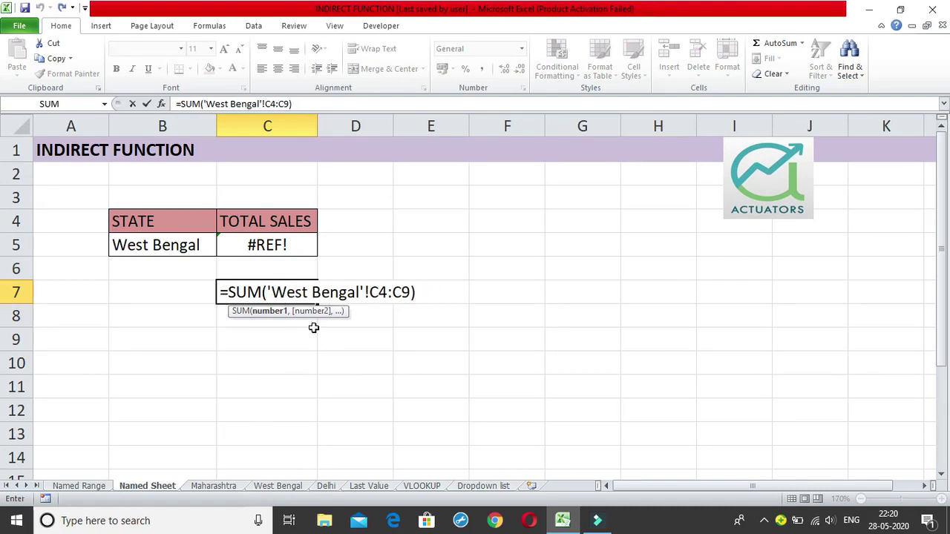
key(Return)
Total the Delhi sheet's sales in cell C9 with =SUM(Delhi!C4:C9), accepting the proposed formula correction
click(304, 347)
text(=sum()
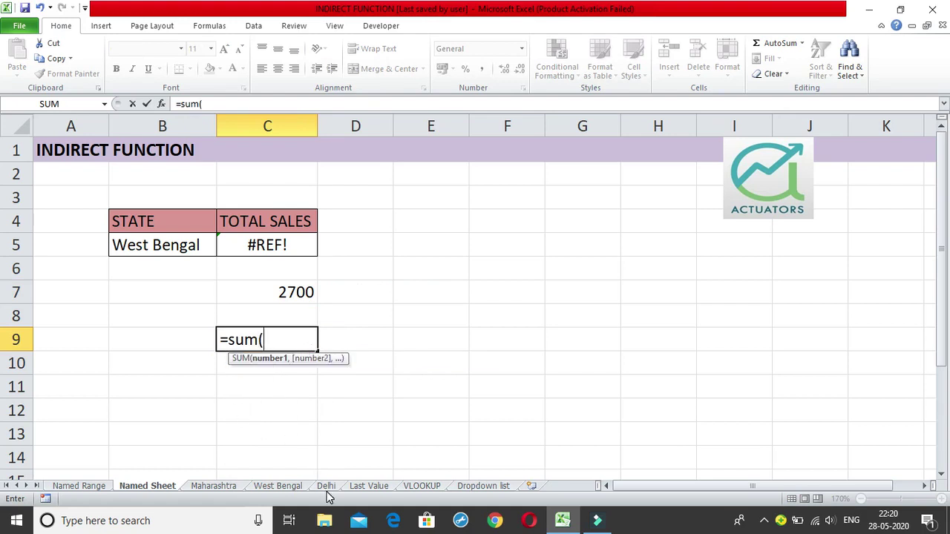
click(326, 485)
drag(214, 210, 197, 302)
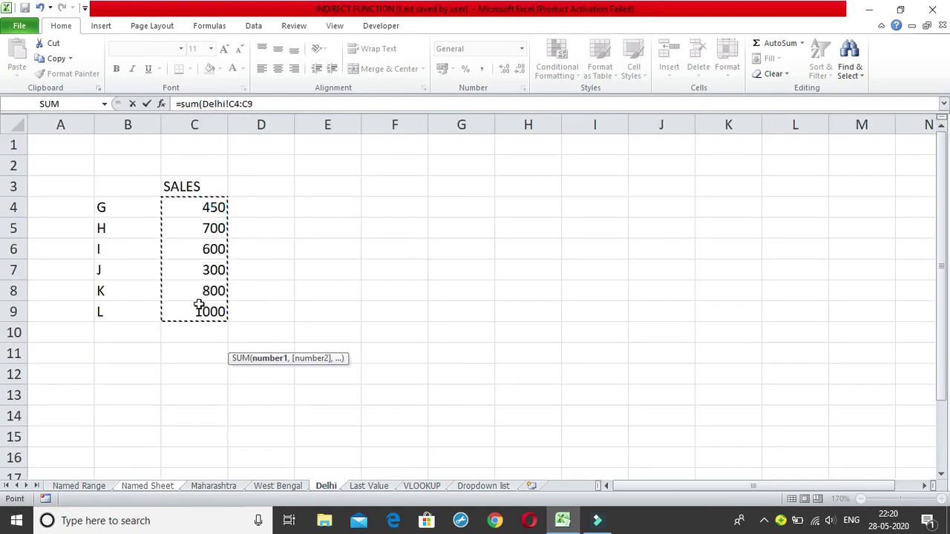
key(Return)
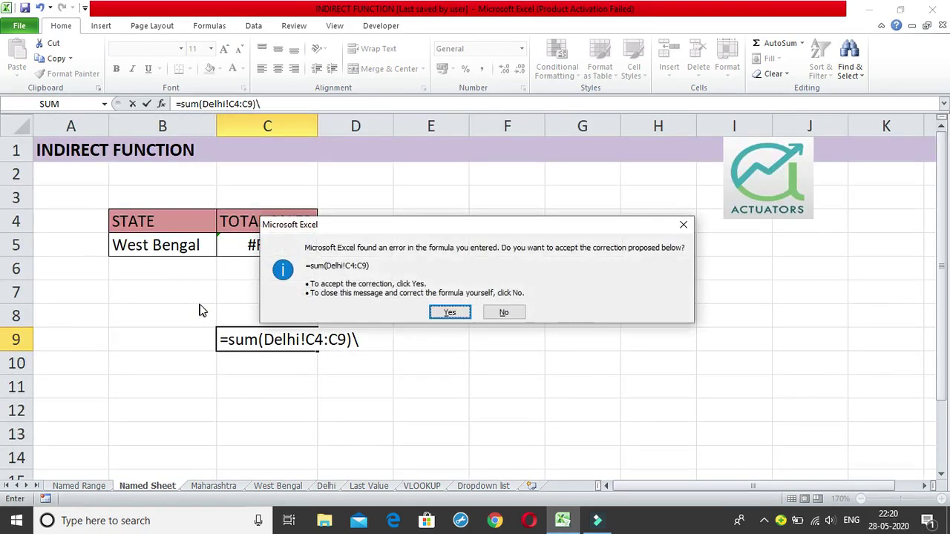
click(449, 313)
Compare the sheet references in the C9 and C7 formulas, looking at the single quotes around the sheet name in C7
click(311, 342)
double_click(304, 339)
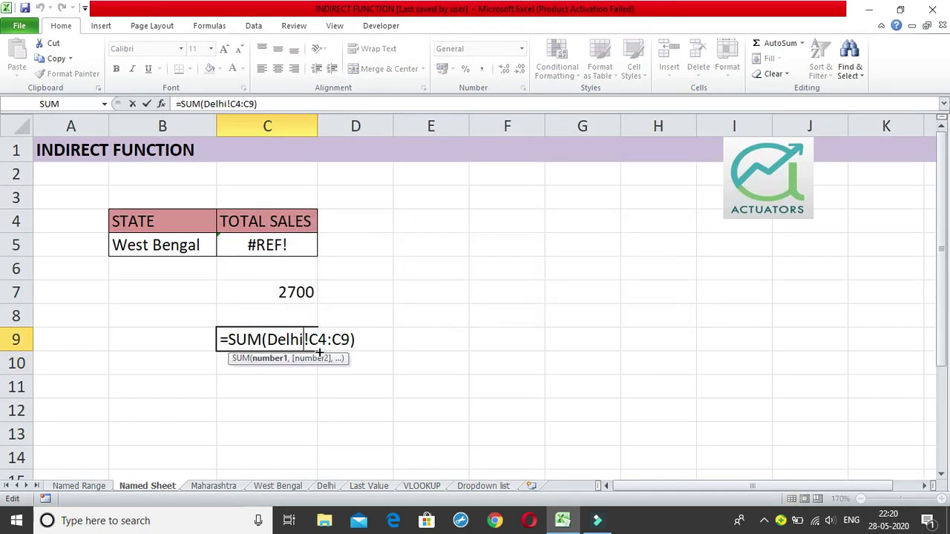
key(Return)
double_click(269, 291)
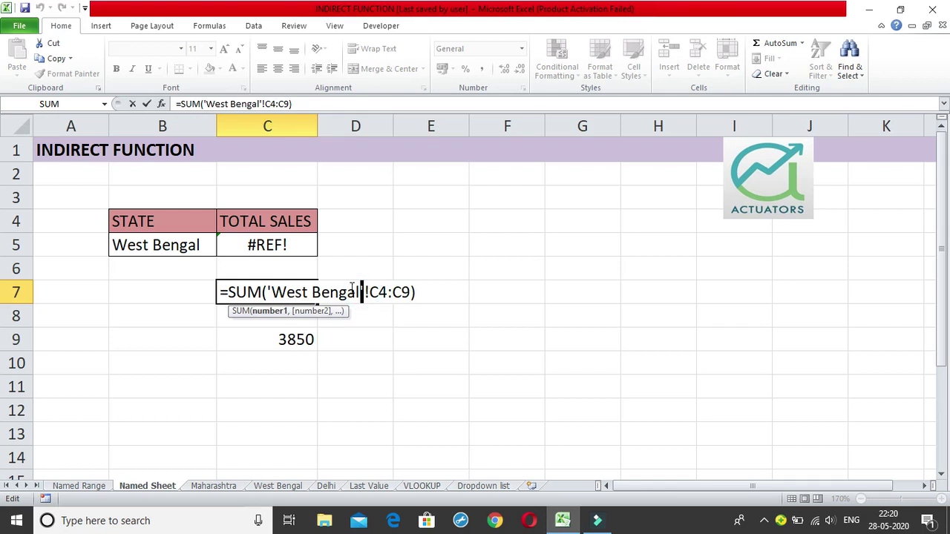
click(268, 292)
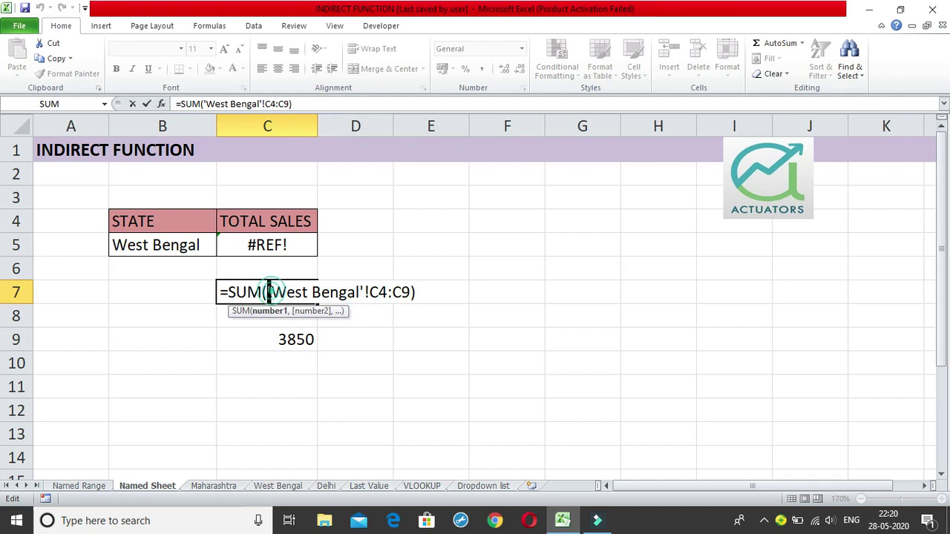
key(Return)
double_click(306, 339)
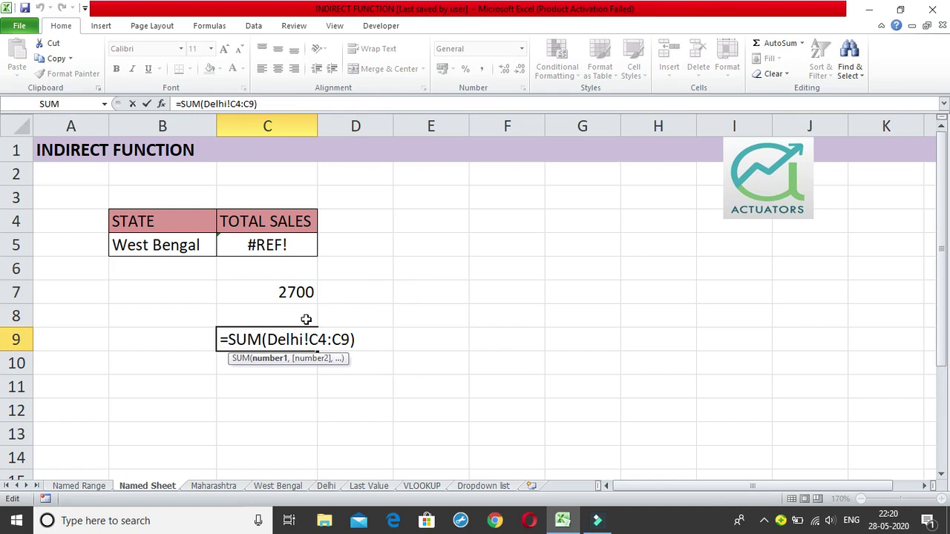
key(Return)
click(293, 339)
double_click(293, 339)
key(Return)
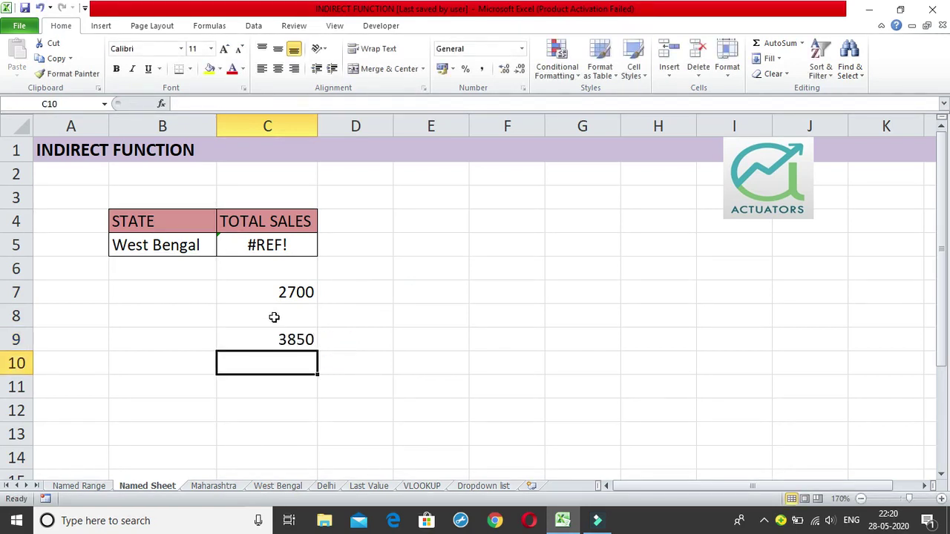
Look at the Maharashtra sheet, then examine the single-quoted sheet name 'West Bengal' in C7's formula on Named Sheet
click(240, 488)
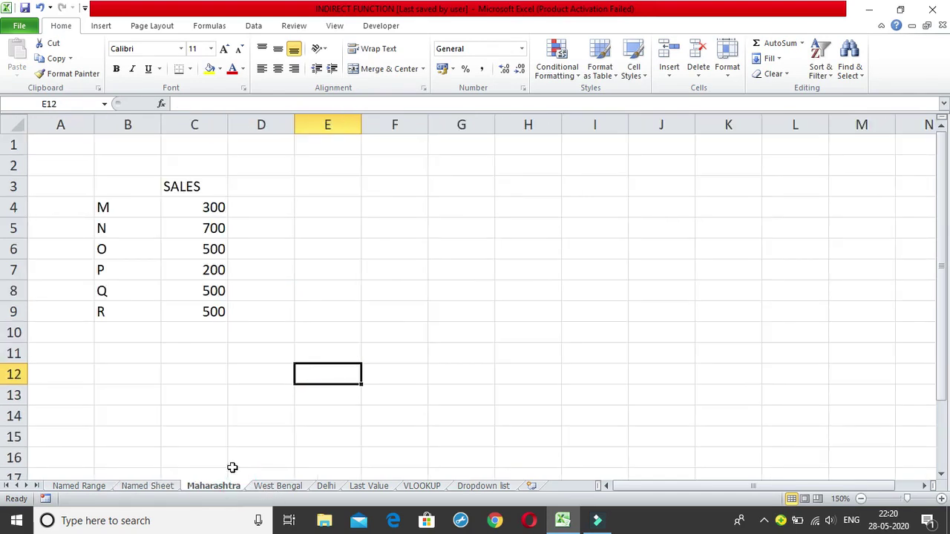
click(171, 488)
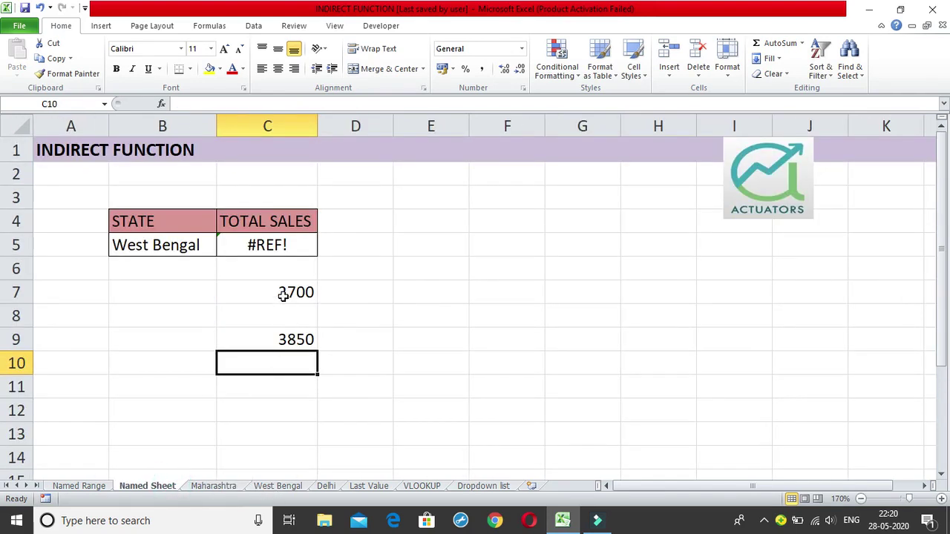
double_click(284, 294)
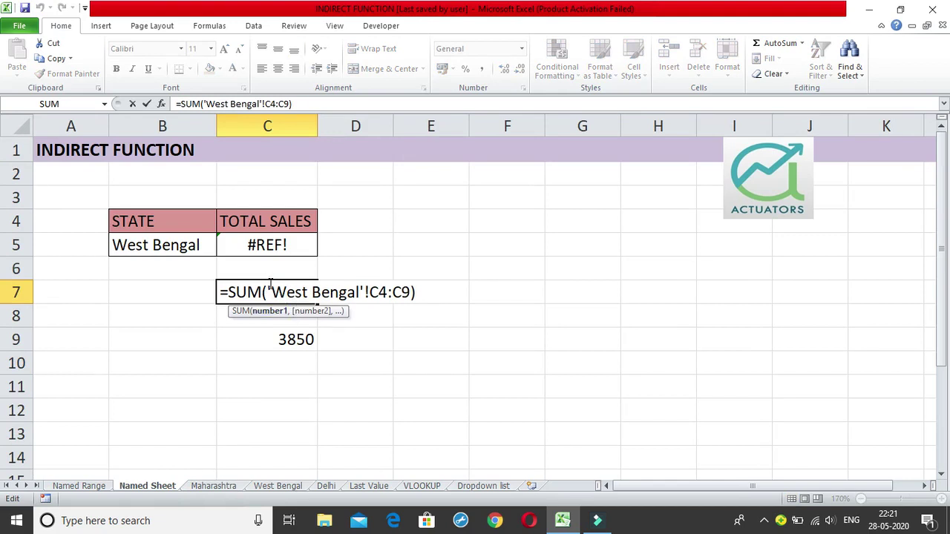
drag(269, 289, 365, 297)
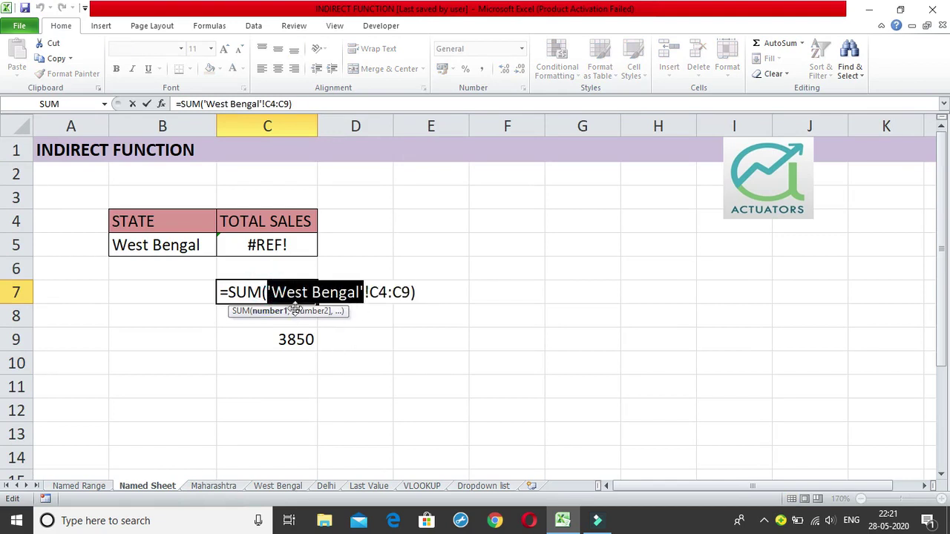
click(272, 292)
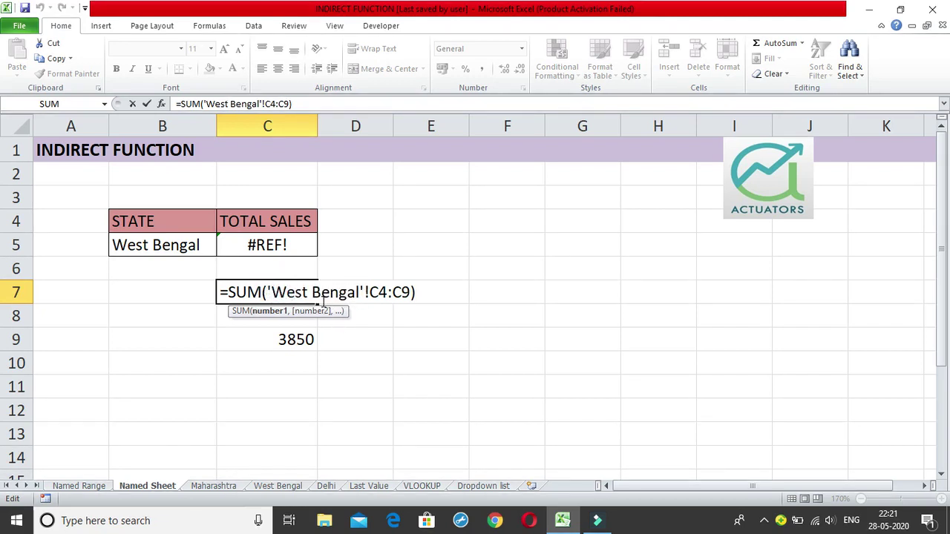
key(Return)
In C5's INDIRECT formula, prefix the B5 reference with an opening single quote by inserting "'"& before it
double_click(255, 250)
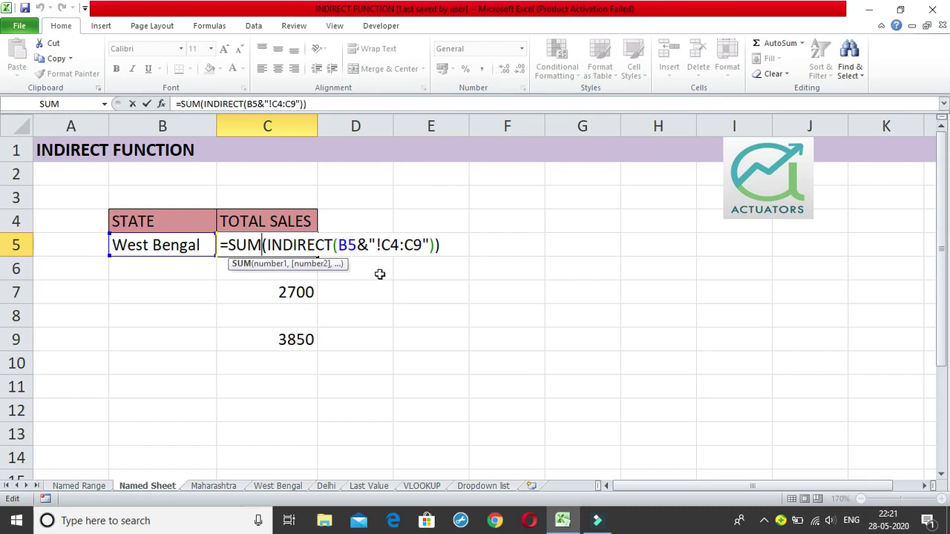
click(335, 245)
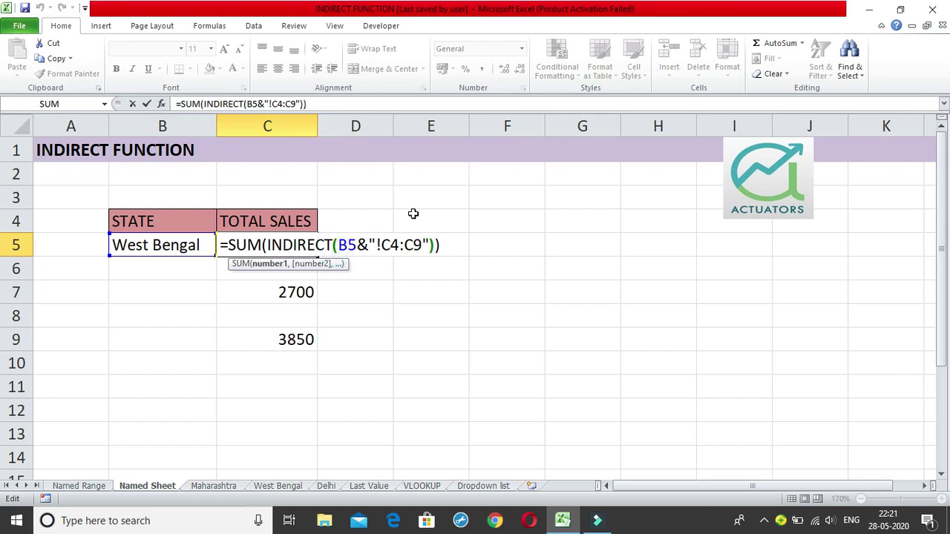
key(Right)
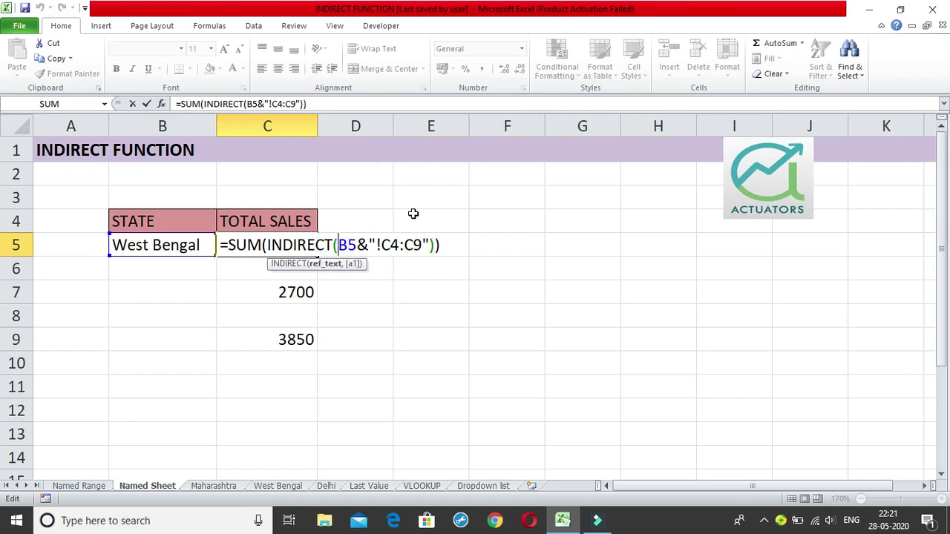
text(")
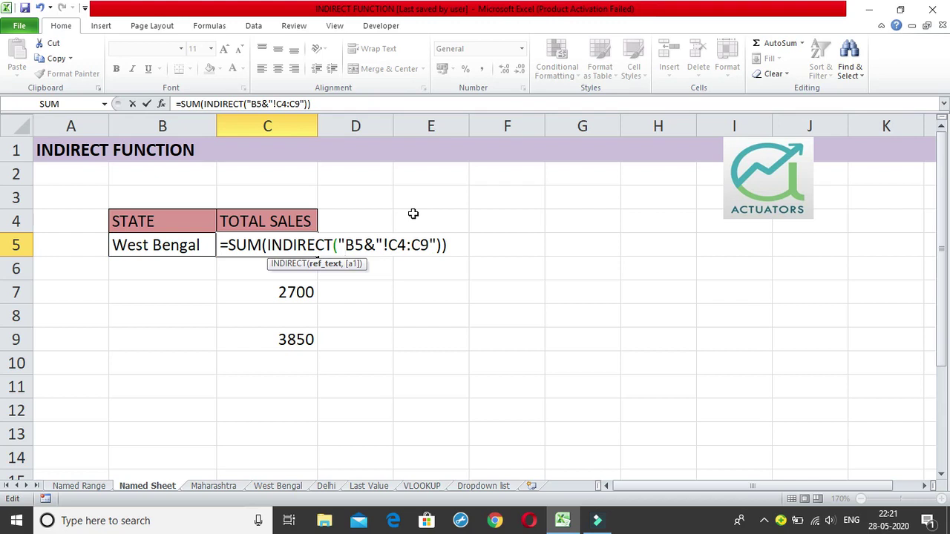
text('")
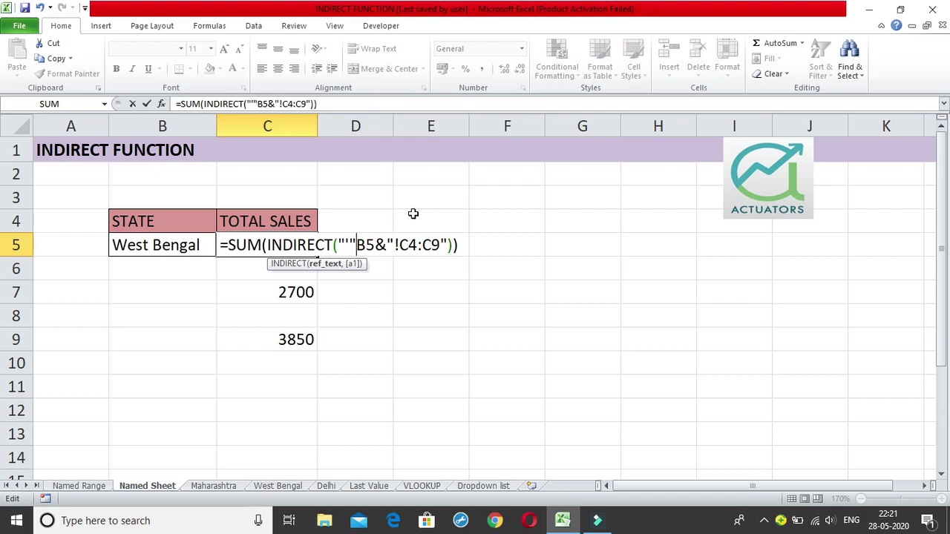
drag(346, 243, 336, 245)
click(354, 245)
click(351, 245)
click(357, 245)
text(&)
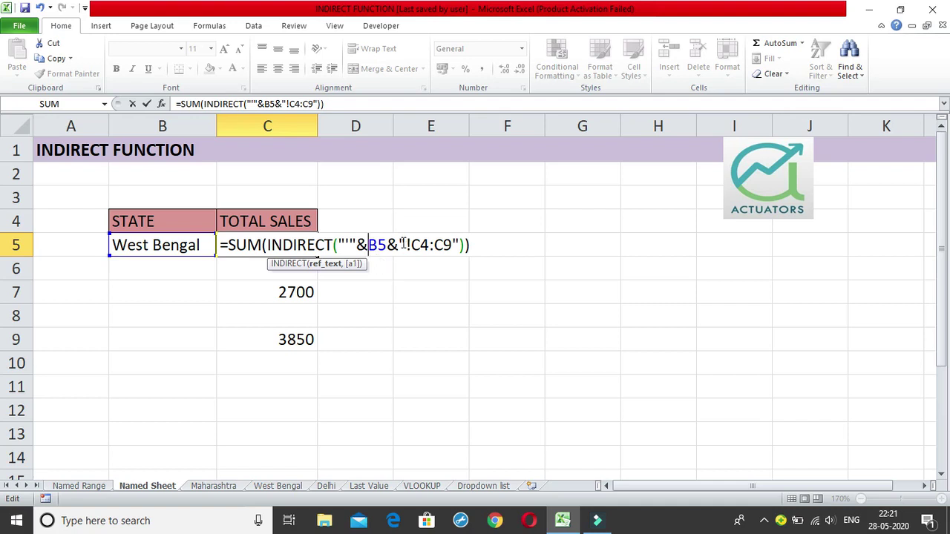
Add the closing single quote before !C4:C9 and enter C5's formula as =SUM(INDIRECT("'"&B5&"'!C4:C9"))
click(406, 245)
text(')
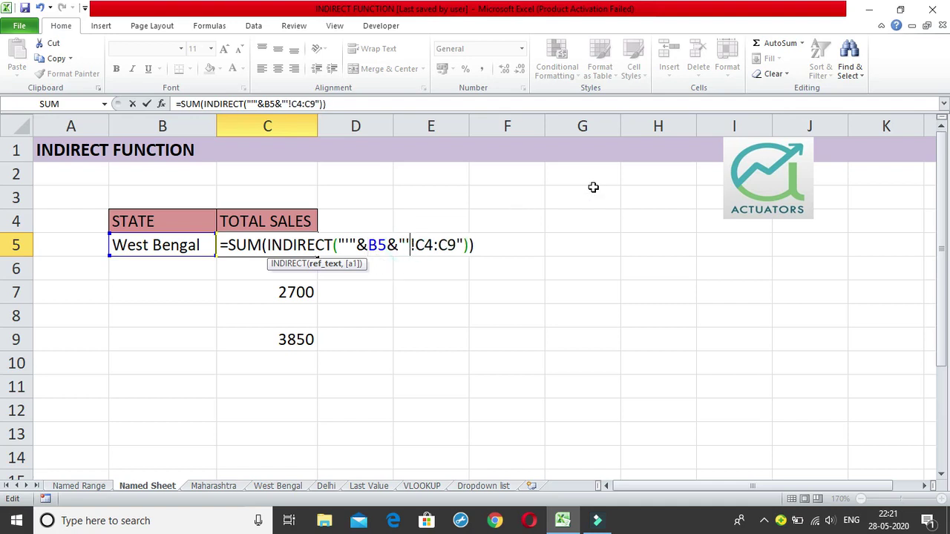
click(407, 245)
key(Return)
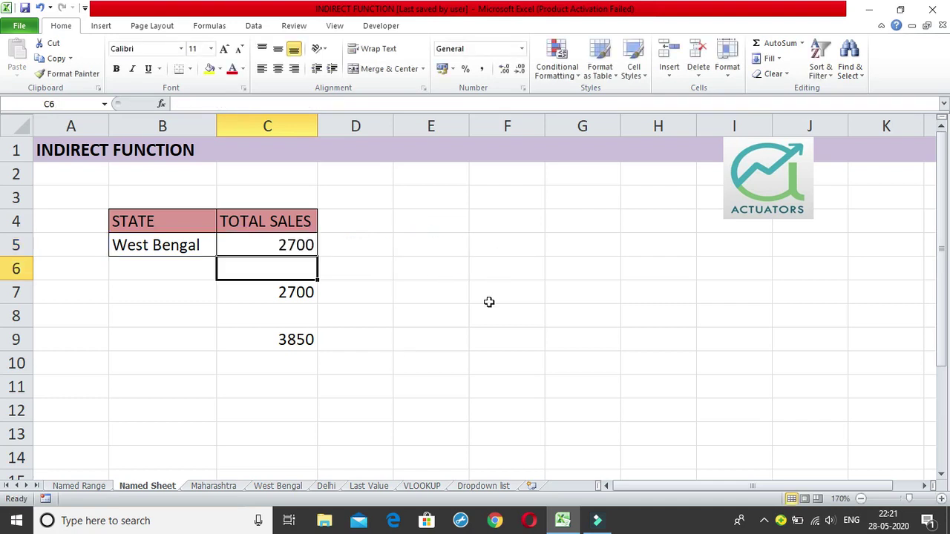
Check C5 against C7 and examine the single quotes joined around B5 in C5's INDIRECT formula, leaving the formula as it is
click(293, 292)
click(279, 239)
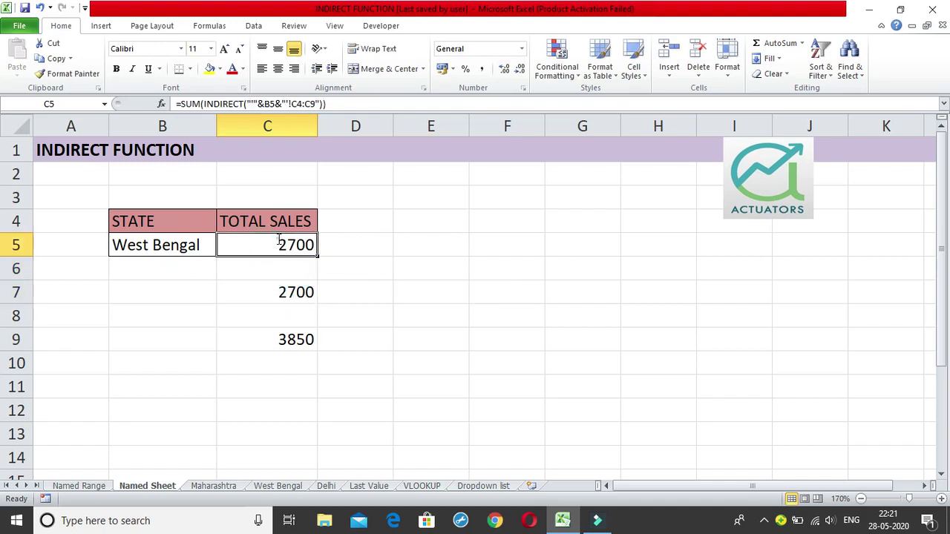
double_click(279, 239)
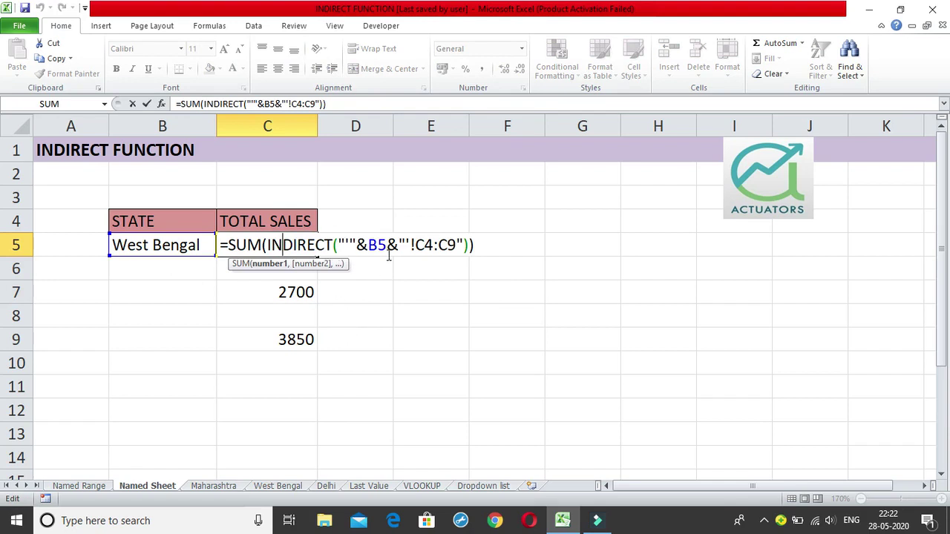
key(Return)
click(186, 252)
click(255, 245)
double_click(254, 245)
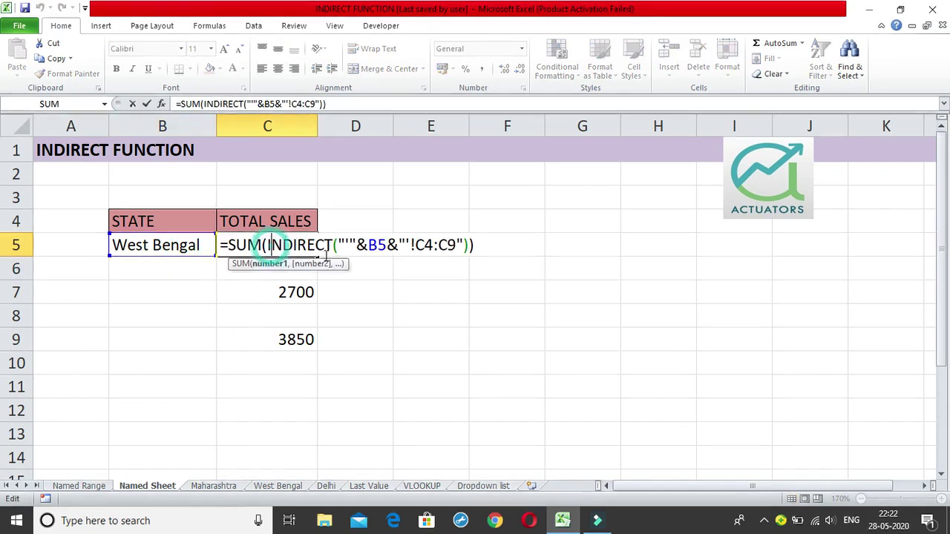
click(352, 244)
drag(353, 244, 340, 252)
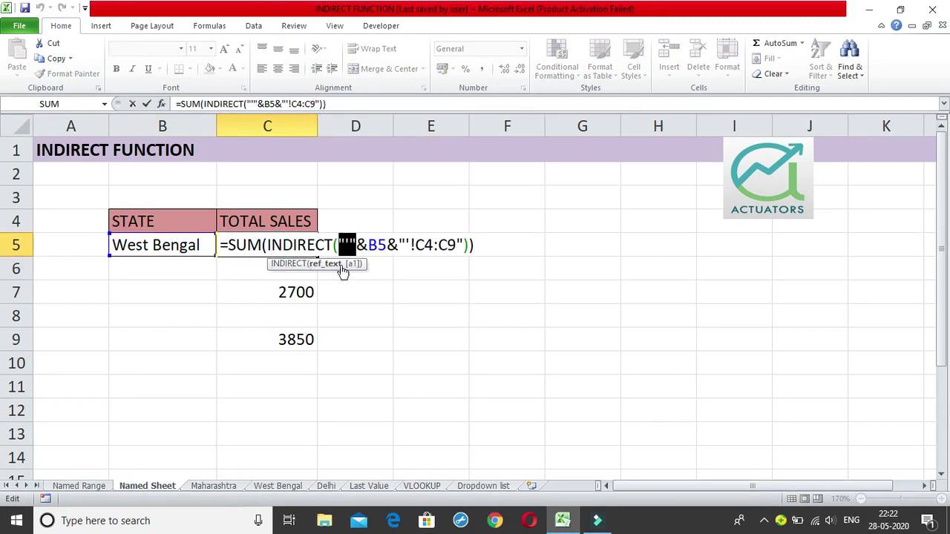
key(Right)
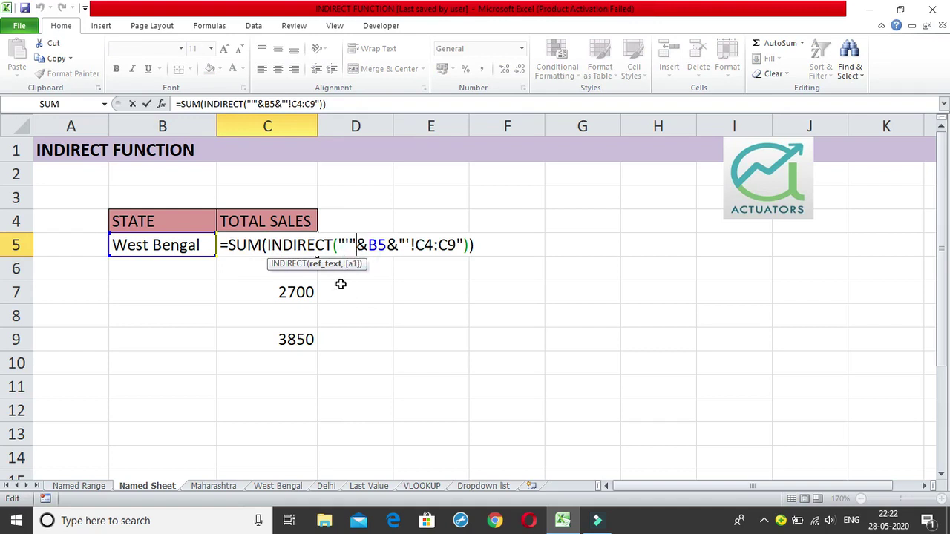
click(408, 244)
click(346, 244)
key(Return)
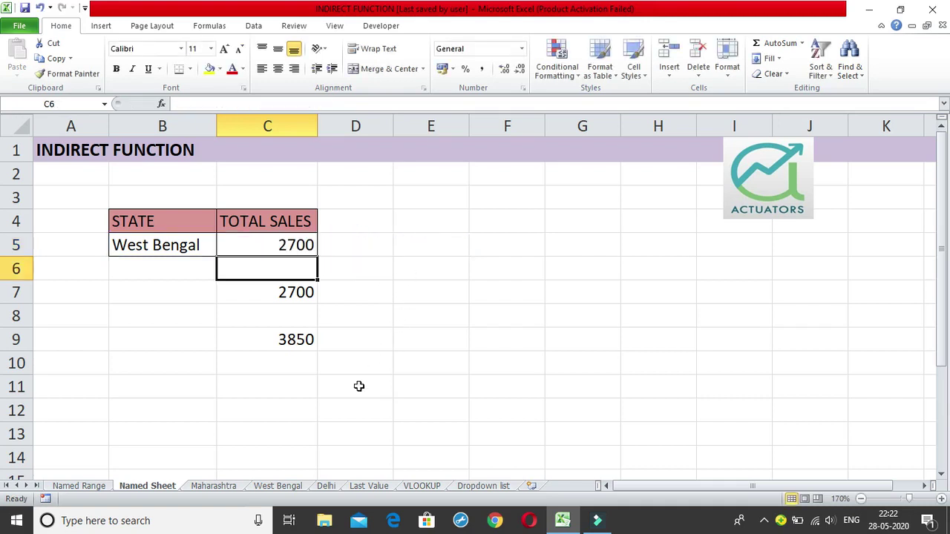
Open the Last Value sheet and set its zoom to 170%
click(369, 487)
click(371, 335)
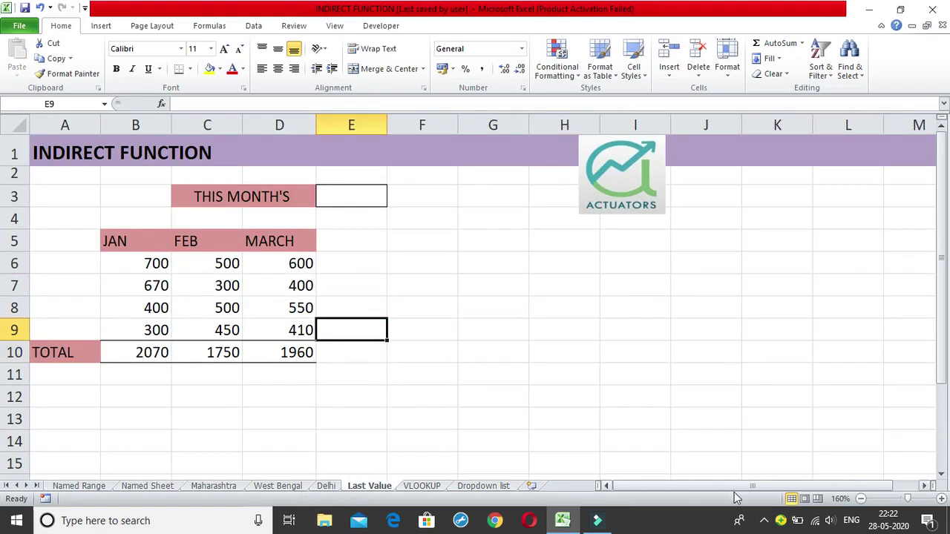
click(940, 499)
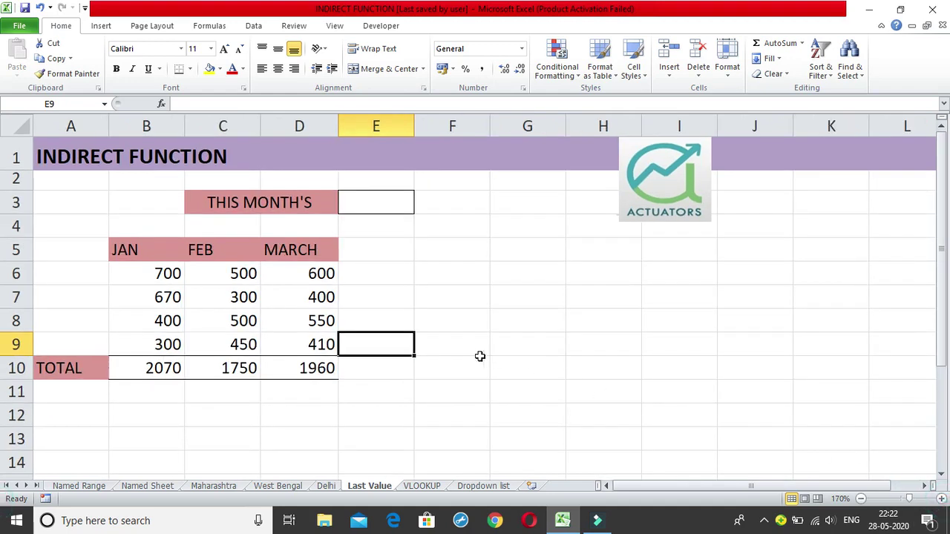
Look over the JAN, FEB and MARCH columns, the free columns beside them and the THIS MONTH'S cell E3
drag(125, 249, 164, 320)
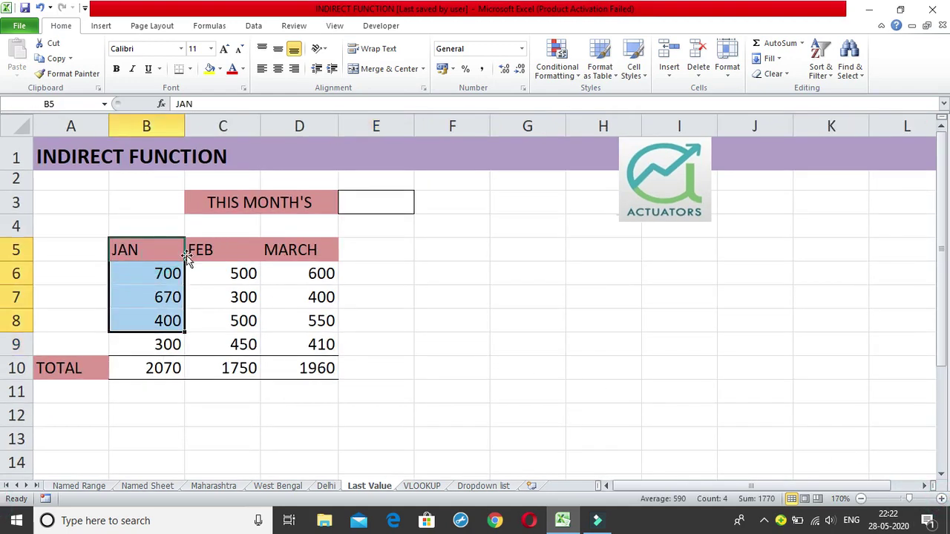
click(222, 250)
click(332, 248)
click(400, 254)
click(438, 255)
click(299, 256)
click(349, 200)
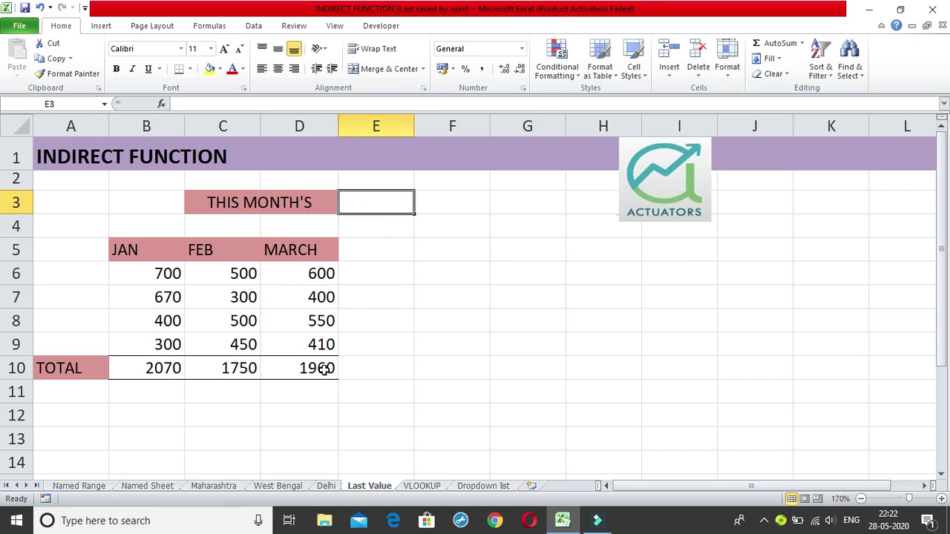
click(764, 520)
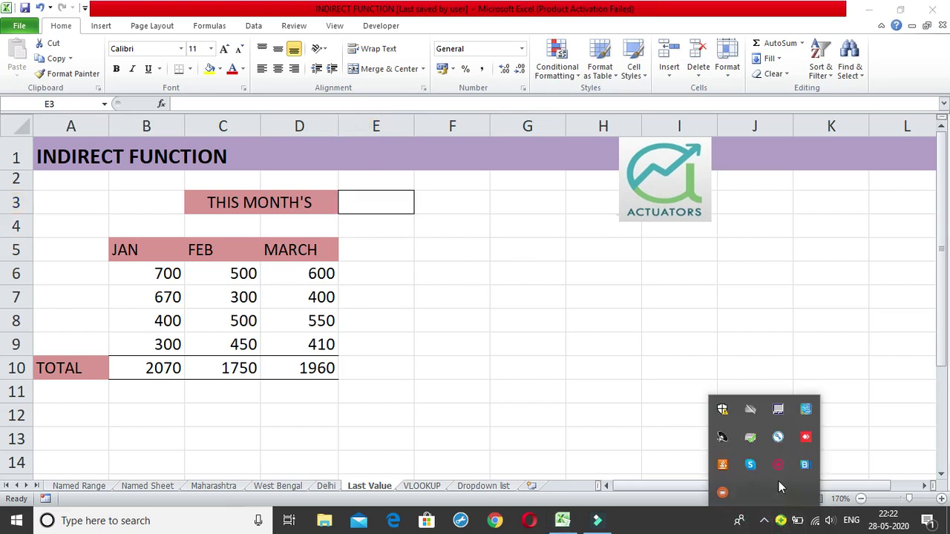
right_click(785, 469)
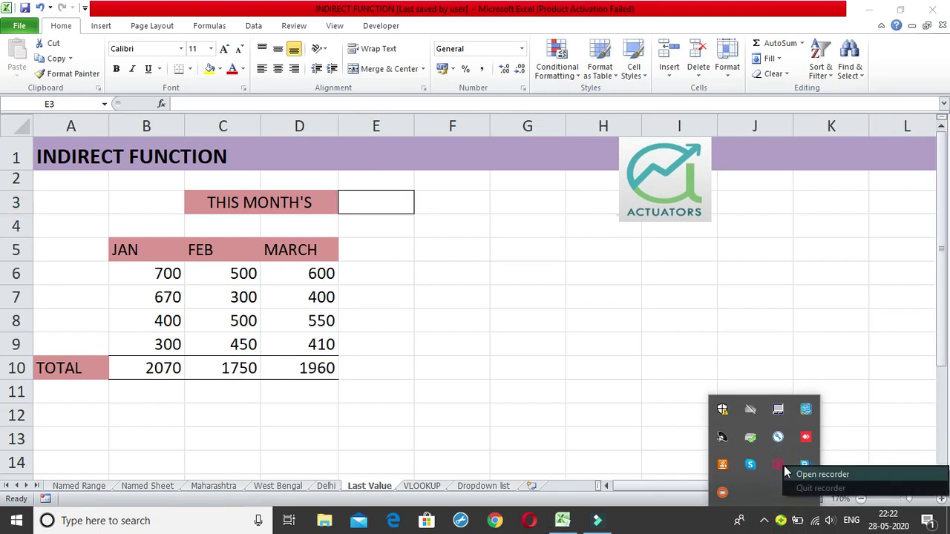
click(822, 474)
click(761, 492)
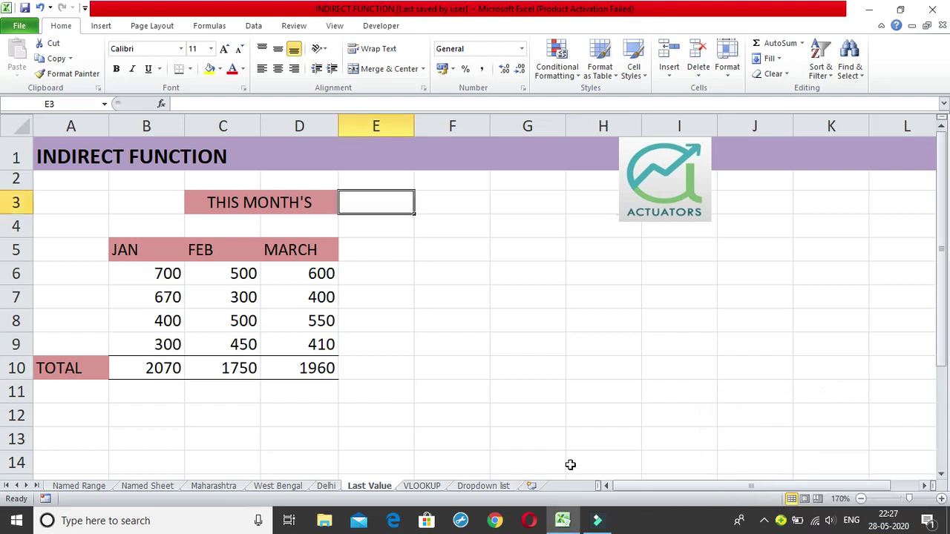
Review each month's sales in rows 6 to 9 and the totals in row 10, ending at cell E3
click(330, 297)
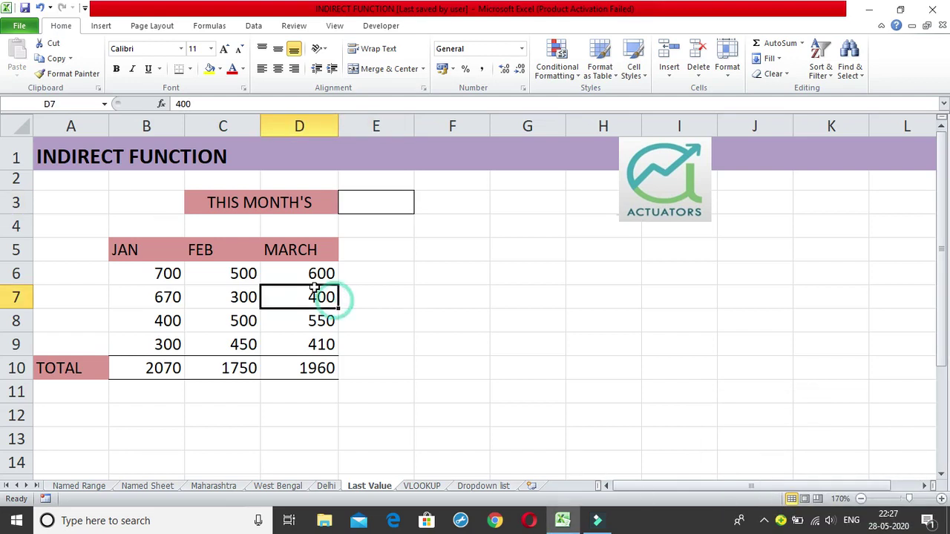
drag(309, 274, 305, 349)
drag(245, 274, 245, 343)
drag(156, 274, 164, 345)
click(266, 323)
drag(177, 272, 162, 335)
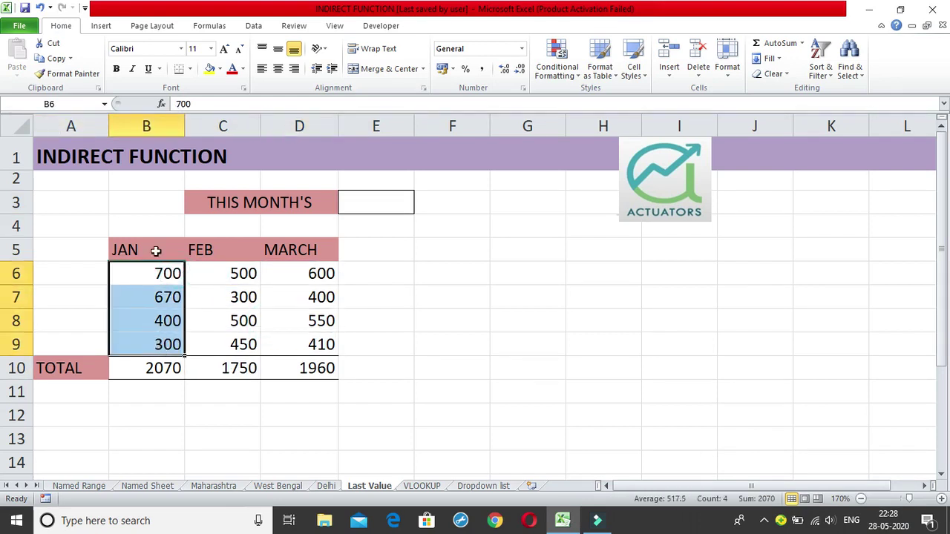
drag(208, 276, 240, 356)
click(203, 364)
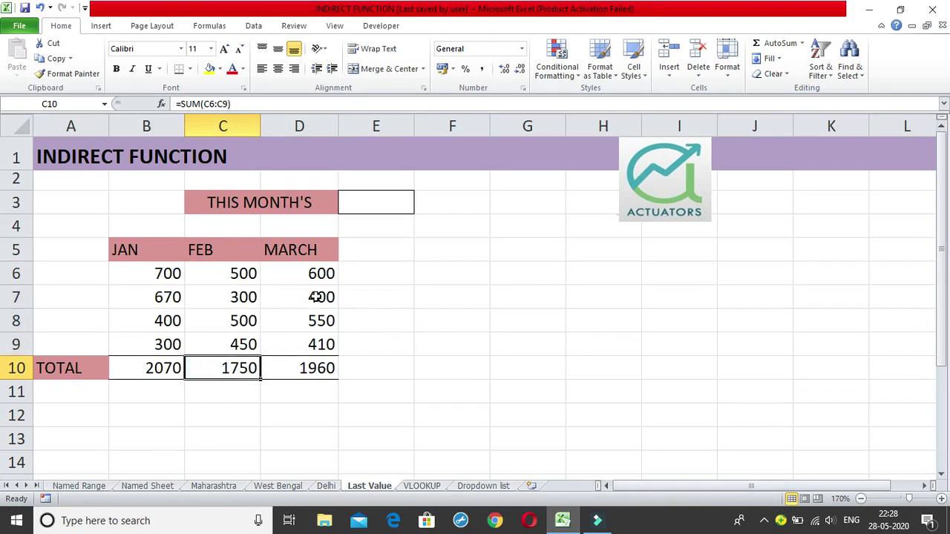
click(154, 375)
click(366, 197)
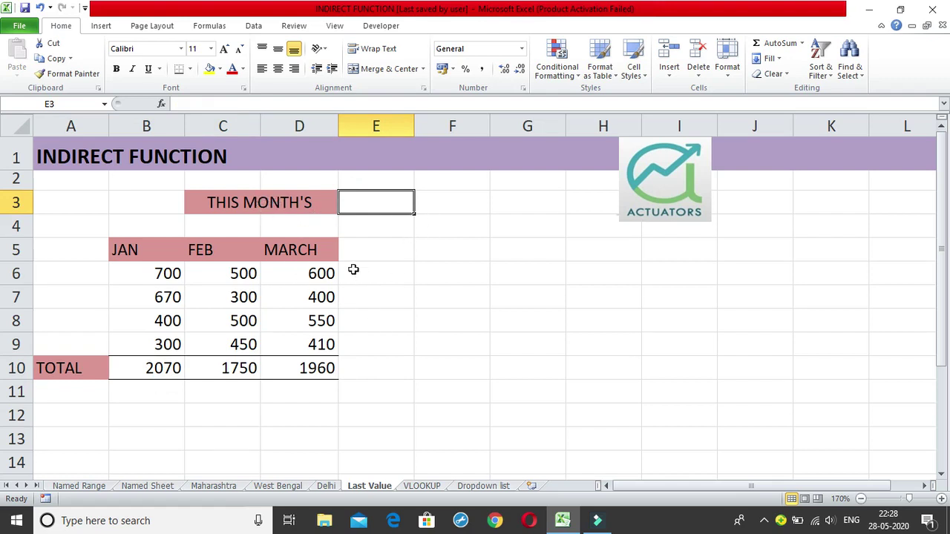
Examine the empty cells E10 to H10 in the TOTAL row, where further months' totals would go, in relation to E3
click(372, 363)
click(454, 372)
click(373, 201)
click(396, 361)
click(424, 372)
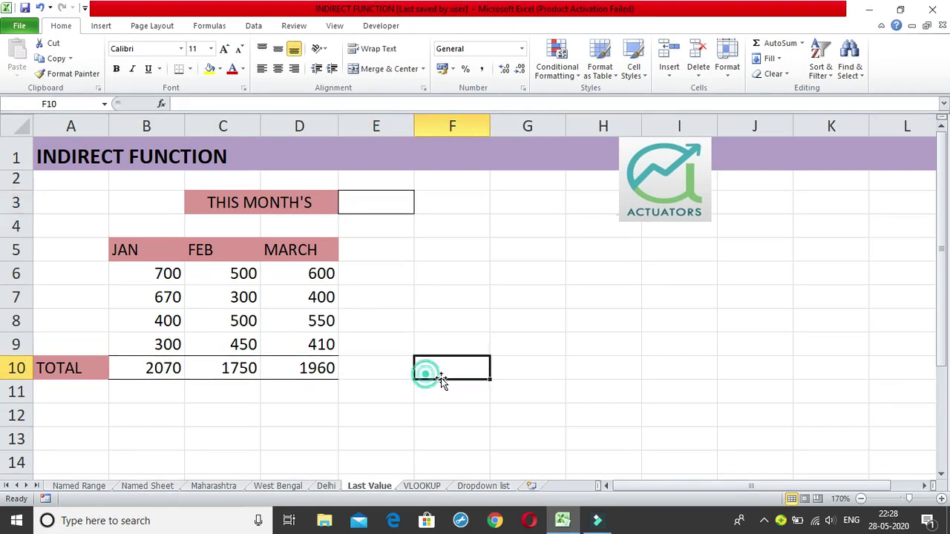
click(540, 372)
click(581, 370)
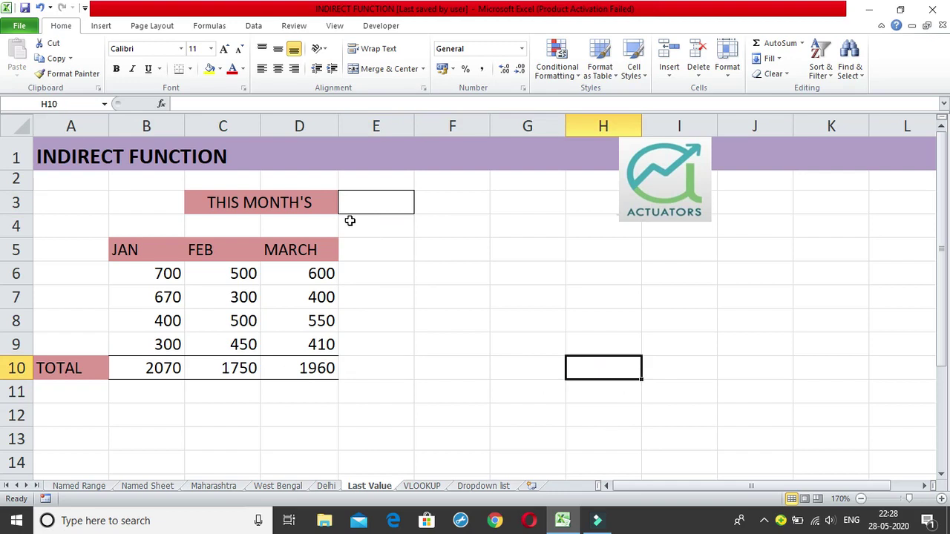
click(763, 520)
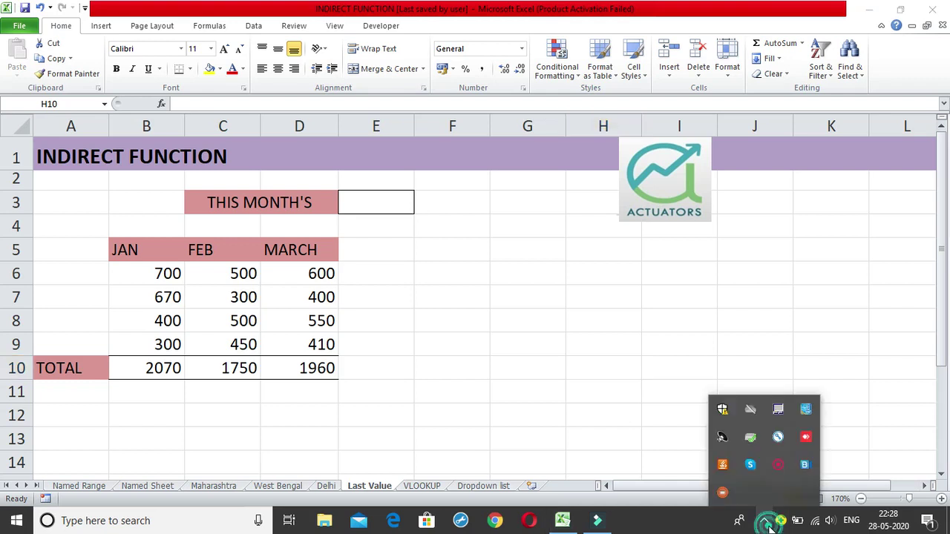
click(481, 320)
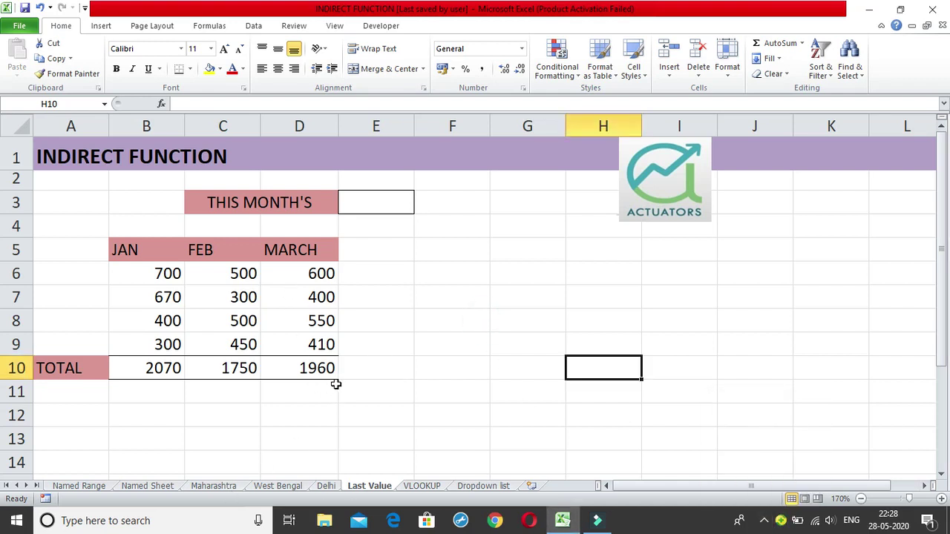
Start an INDIRECT formula in the THIS MONTH'S cell E3 and check the reference style options of its second argument
click(379, 204)
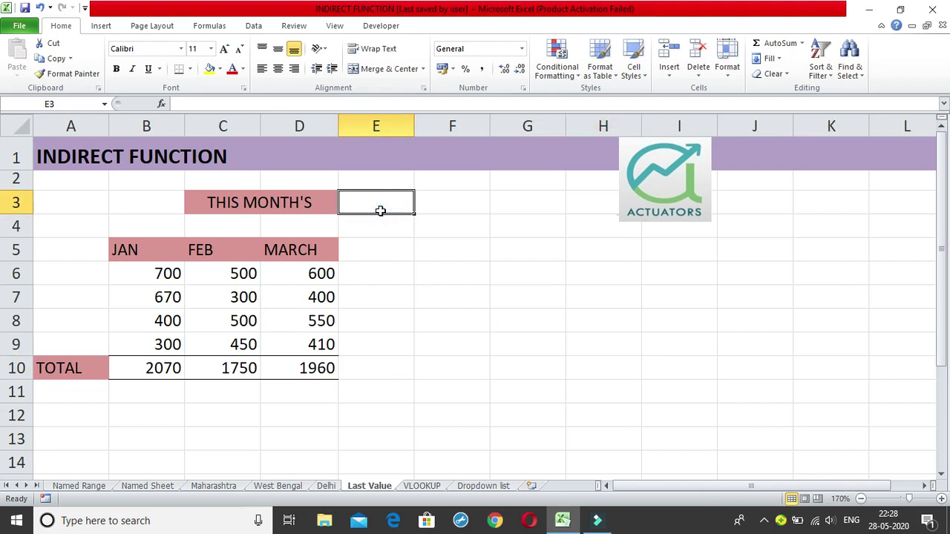
text(=)
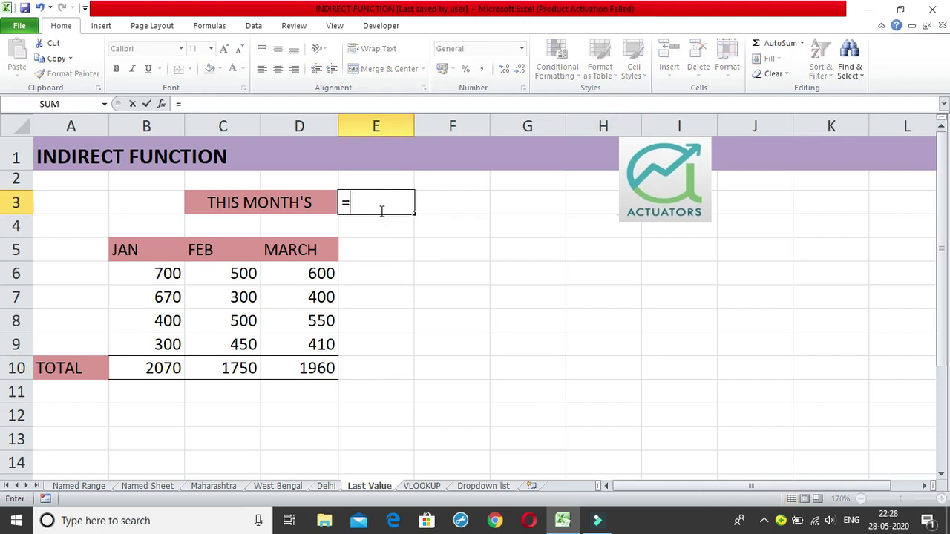
text(INDI)
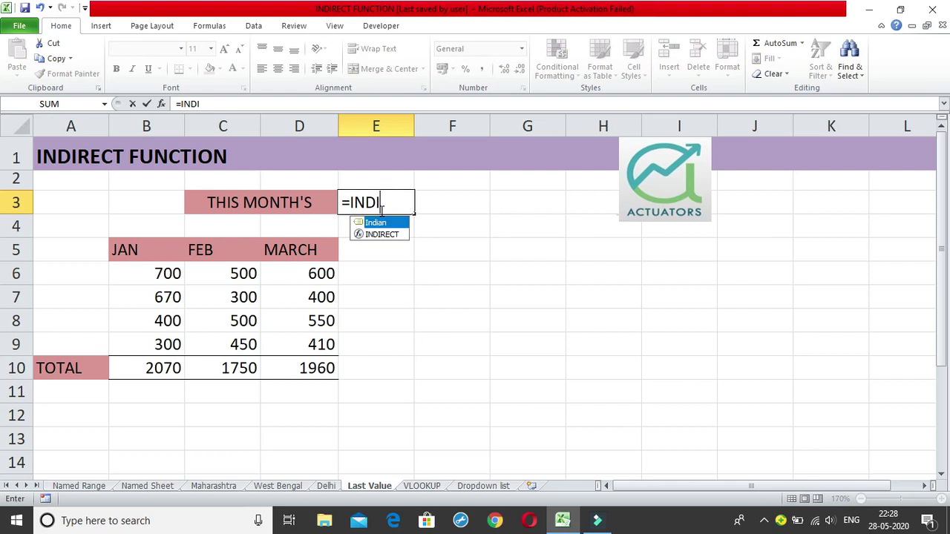
text(RECT()
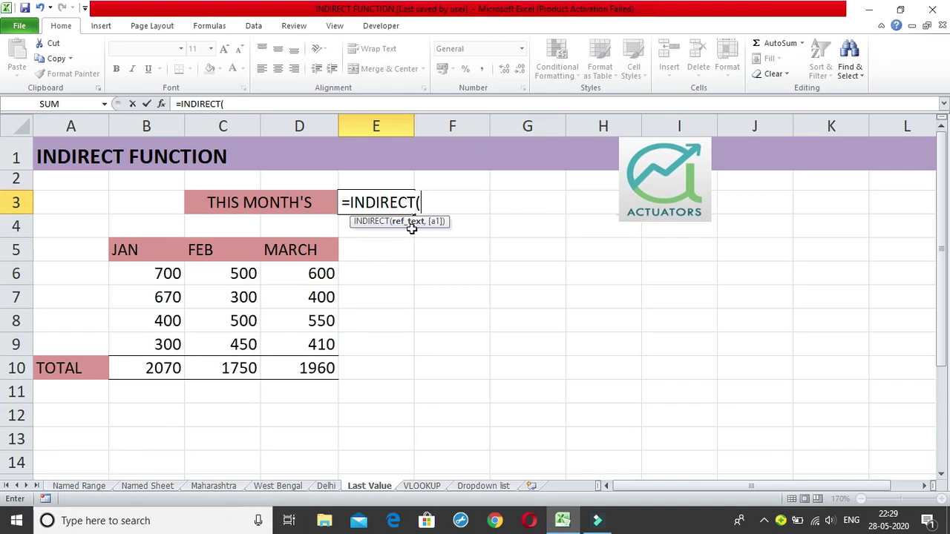
text(,)
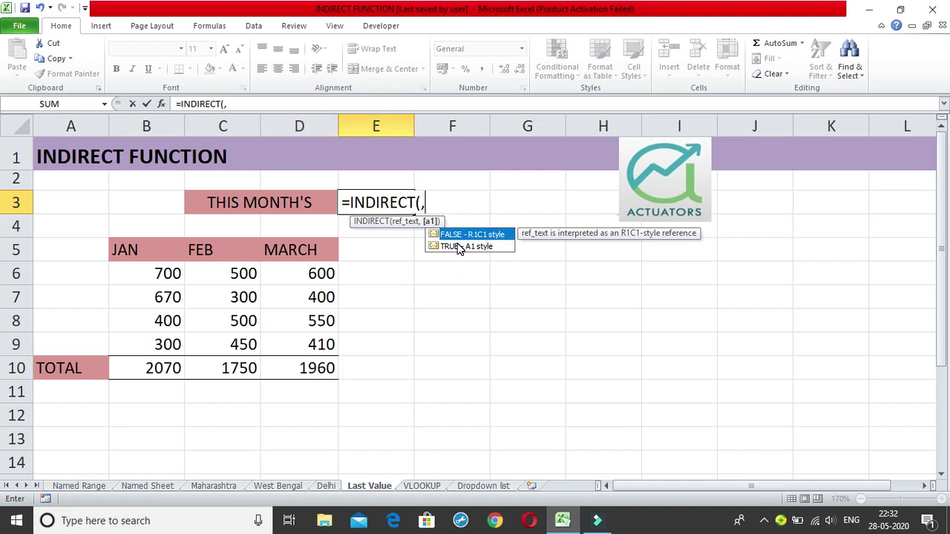
key(BackSpace)
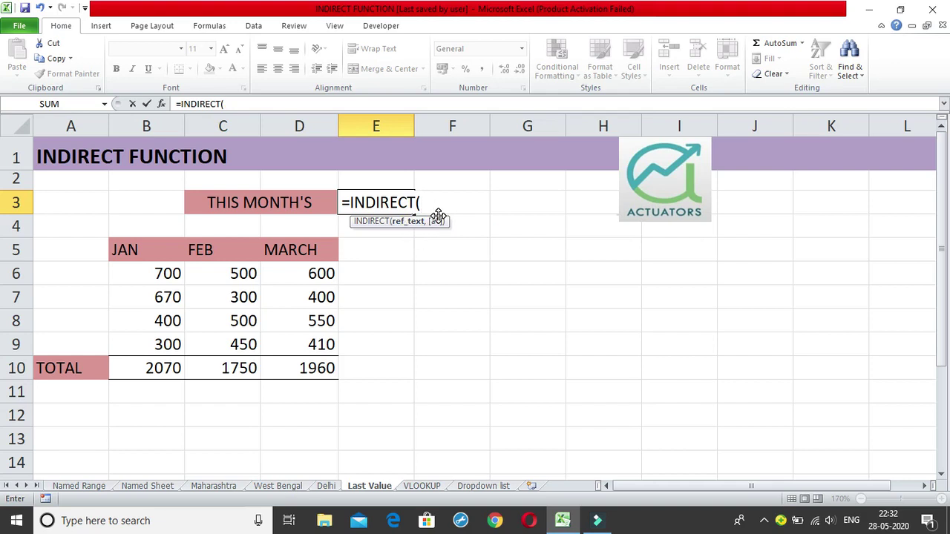
text(R10)
key(BackSpace)
key(BackSpace)
key(BackSpace)
text(R1)
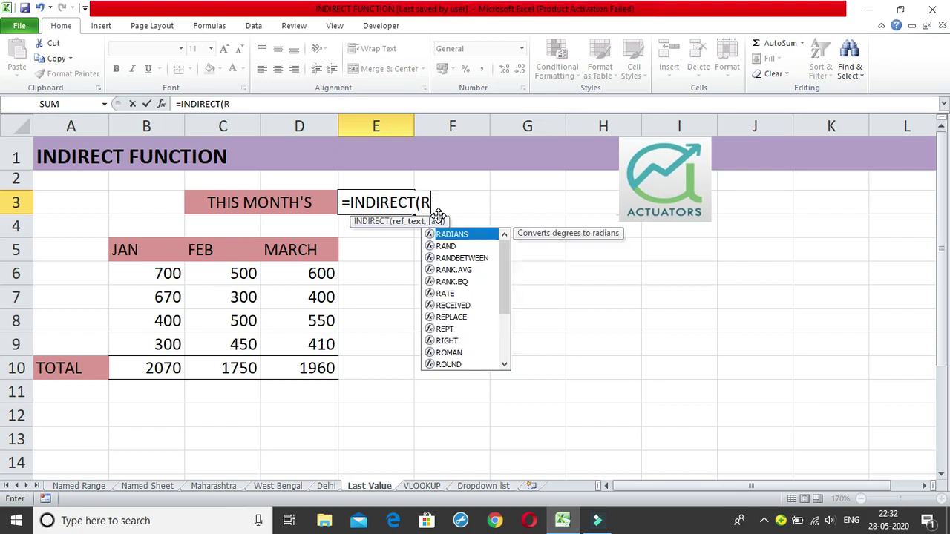
key(BackSpace)
key(BackSpace)
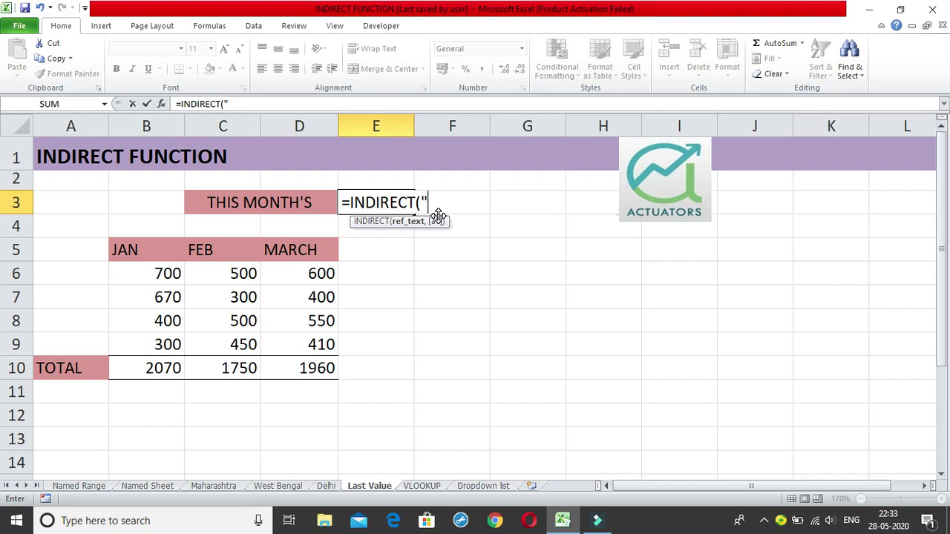
Build the formula's reference text as "R10C"&COUNTA(10:10), counting the filled cells across the whole TOTAL row
text(R10)
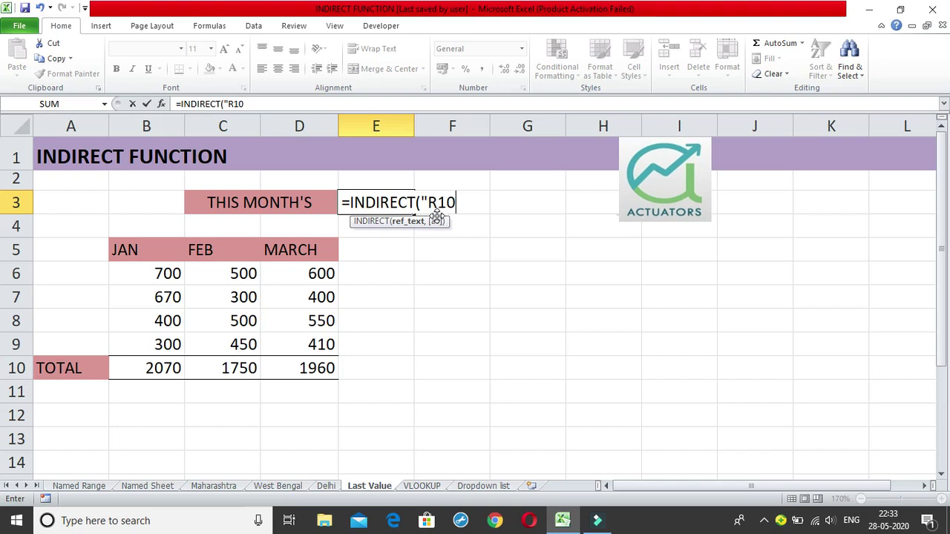
text(C)
text(&)
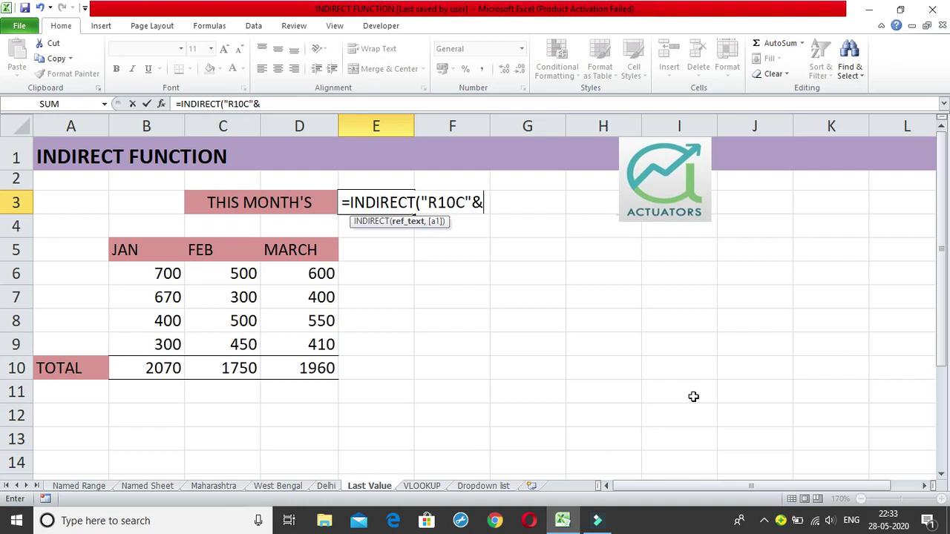
text(COUNTA)
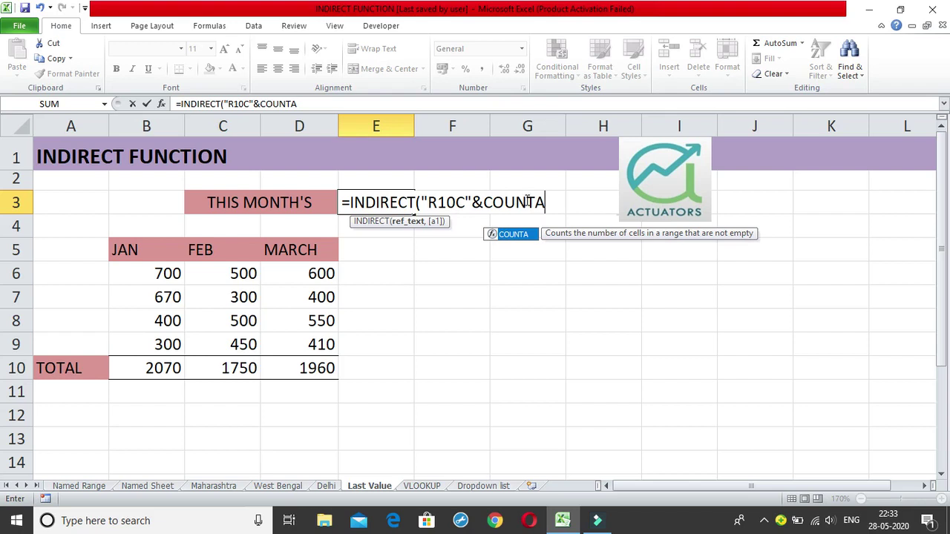
text(()
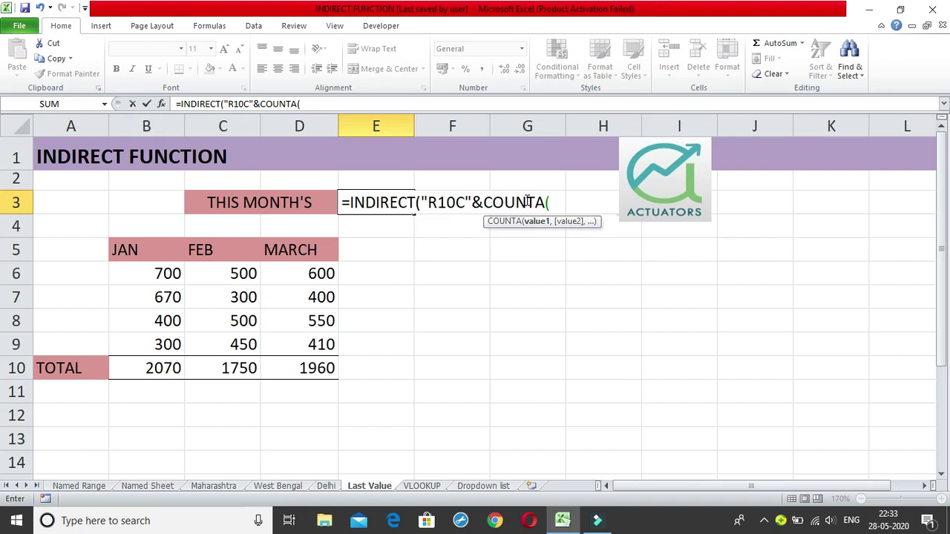
click(13, 371)
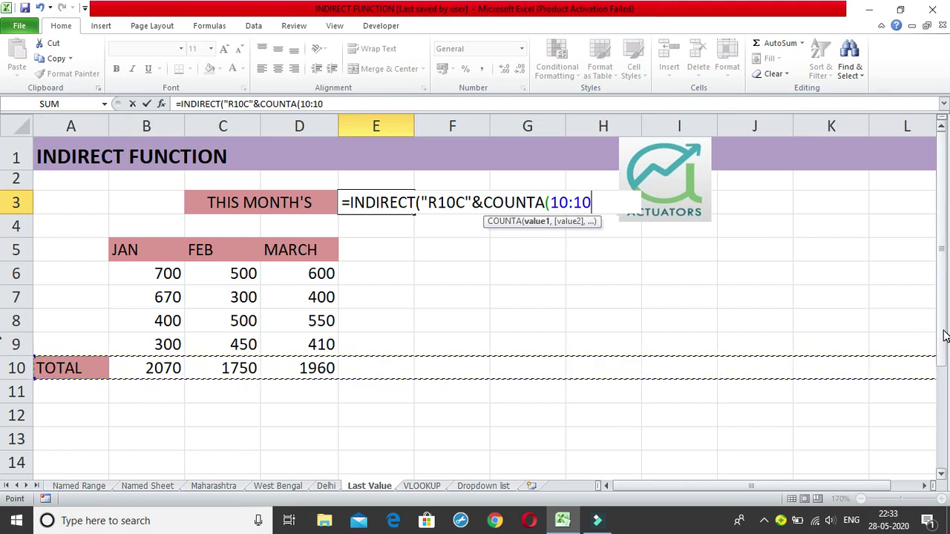
text())
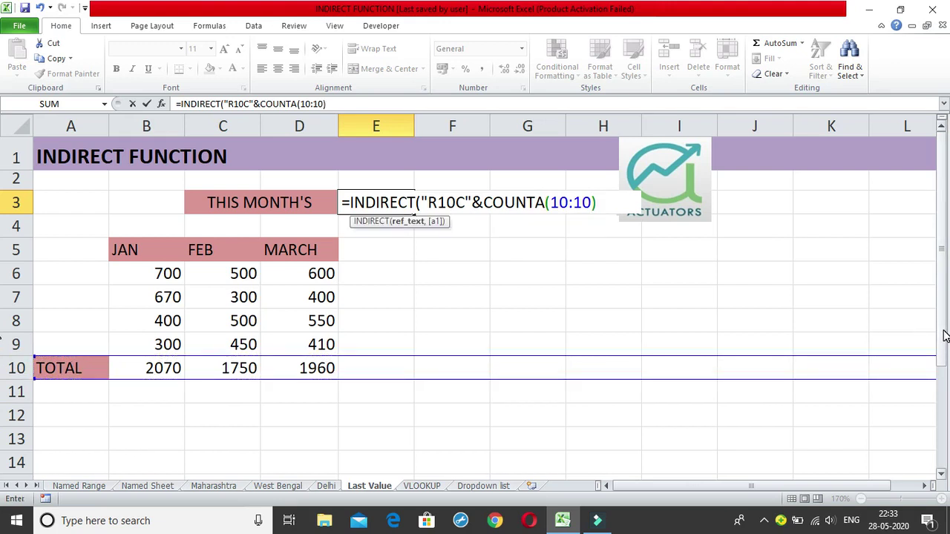
Complete the INDIRECT formula with FALSE for the R1C1 reference style and enter it in E3
text(,)
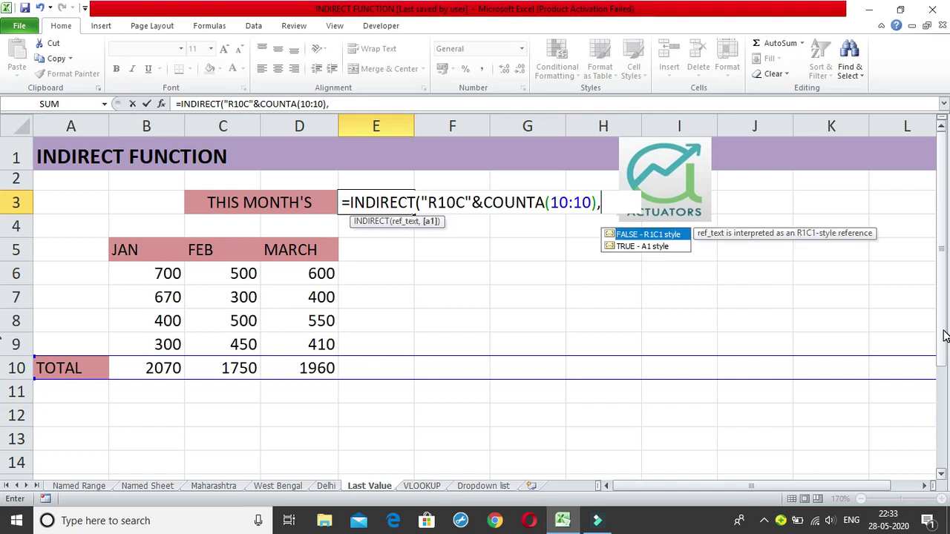
double_click(626, 235)
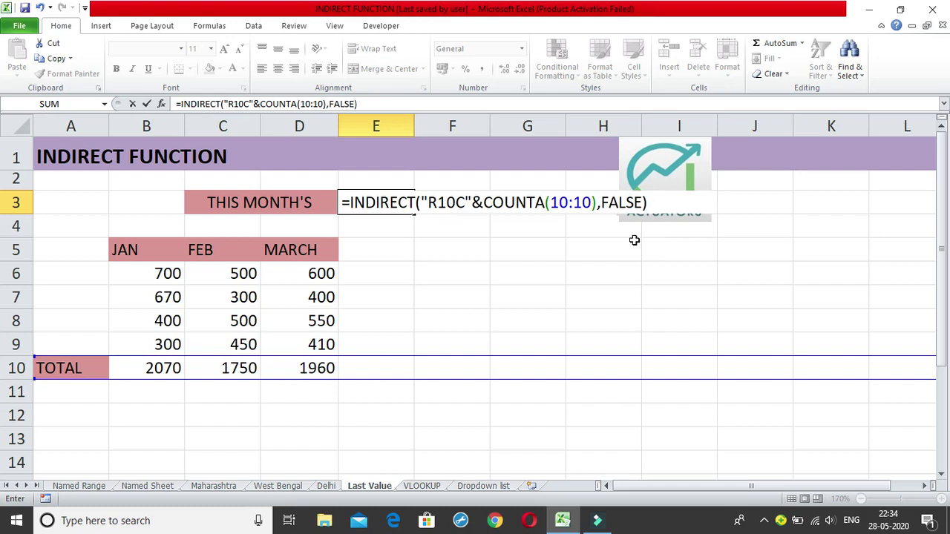
key(Return)
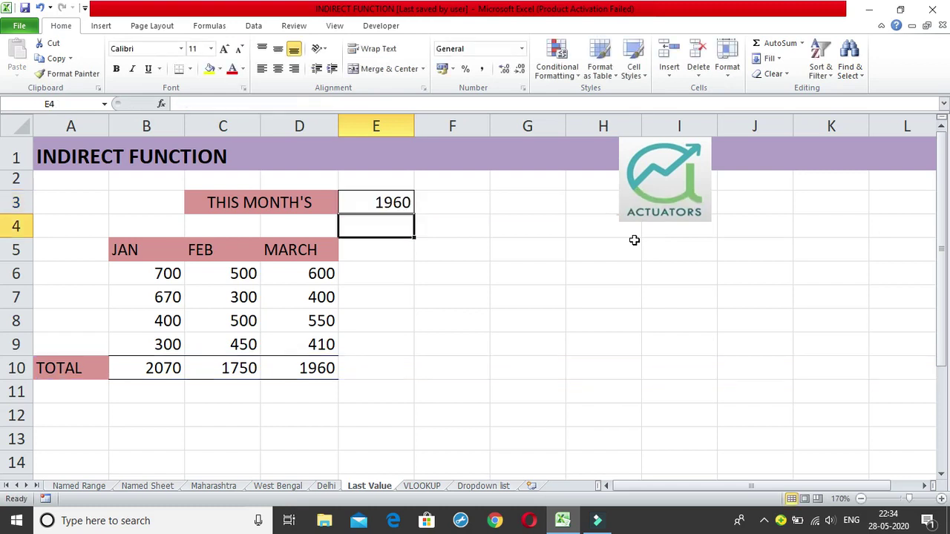
Check the March total in D10, and enter 5600 in E10 as the following month's total
click(319, 382)
click(334, 365)
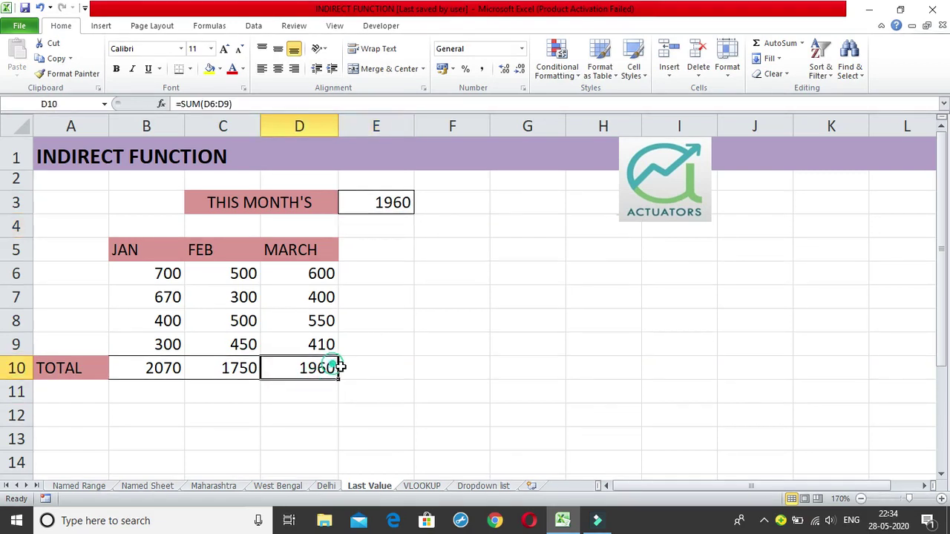
click(383, 365)
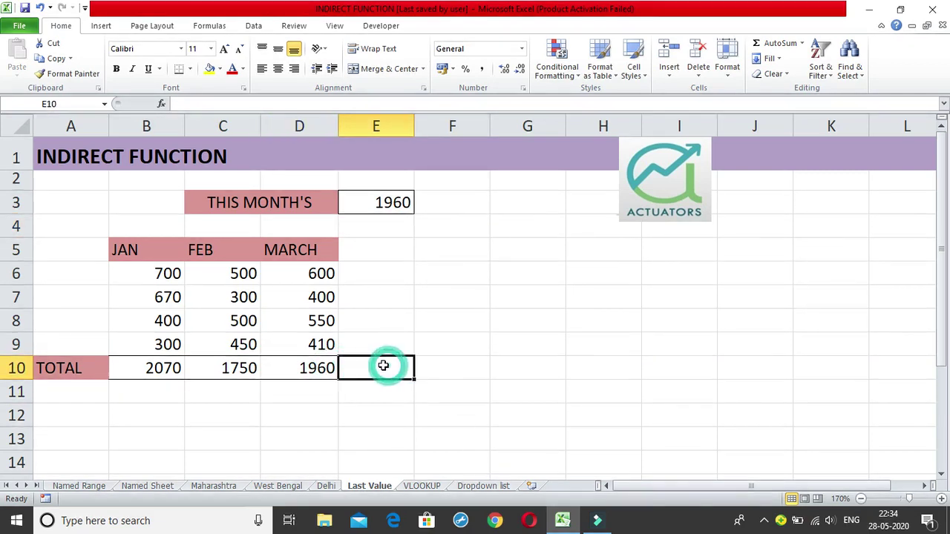
text(5600)
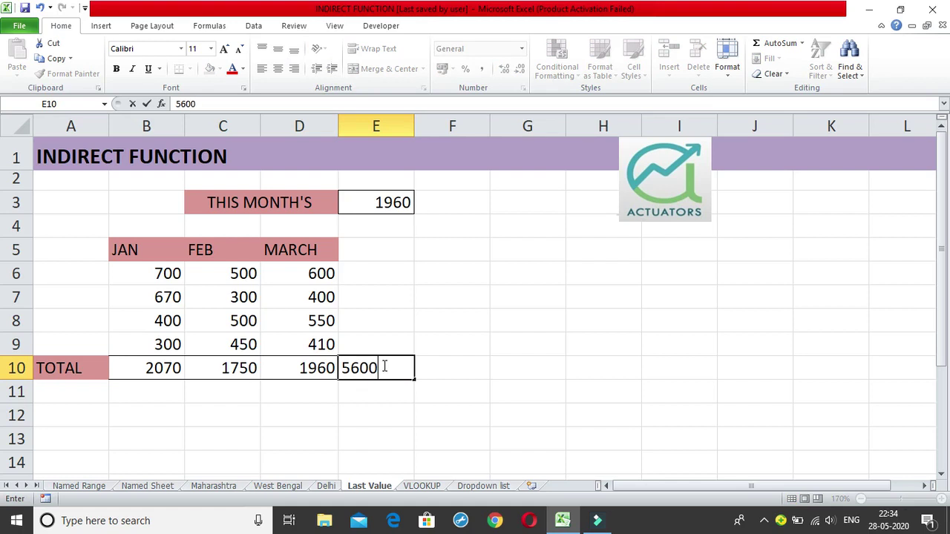
key(Return)
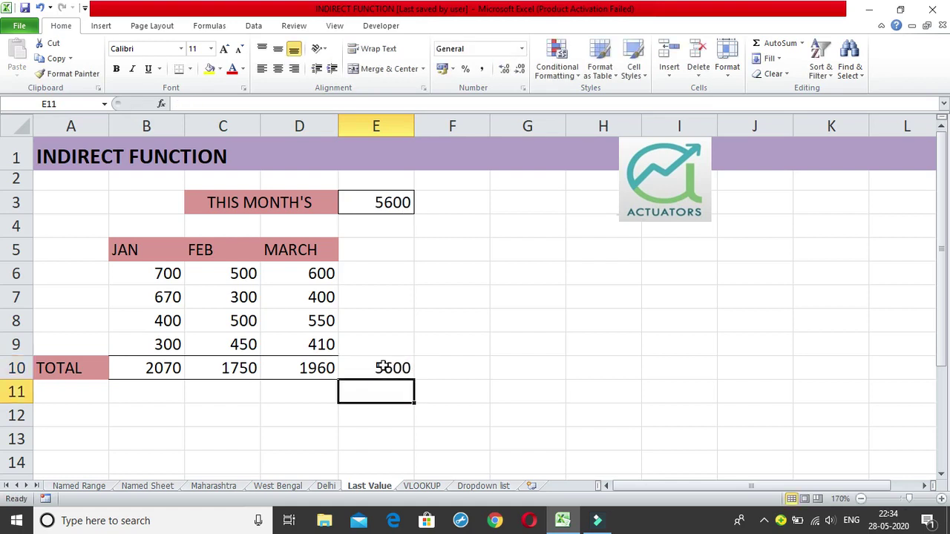
Review the INDIRECT formula in E3 and enter 700 in F10 as a further month's total
double_click(411, 205)
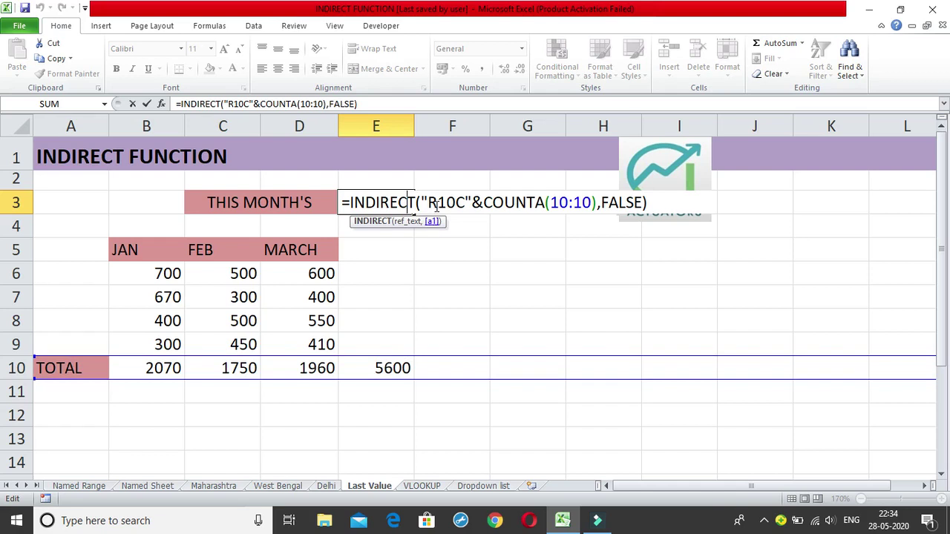
key(Return)
click(449, 371)
text(700)
key(Return)
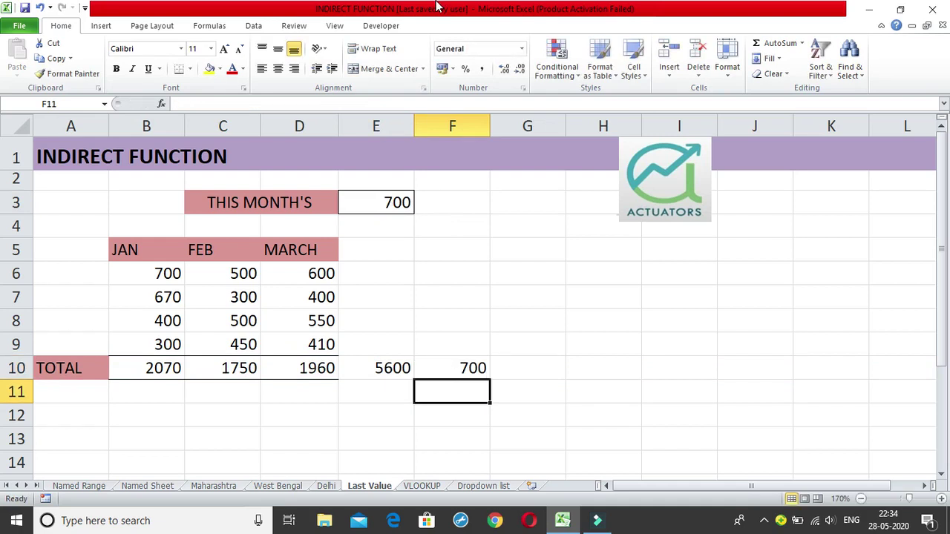
click(391, 360)
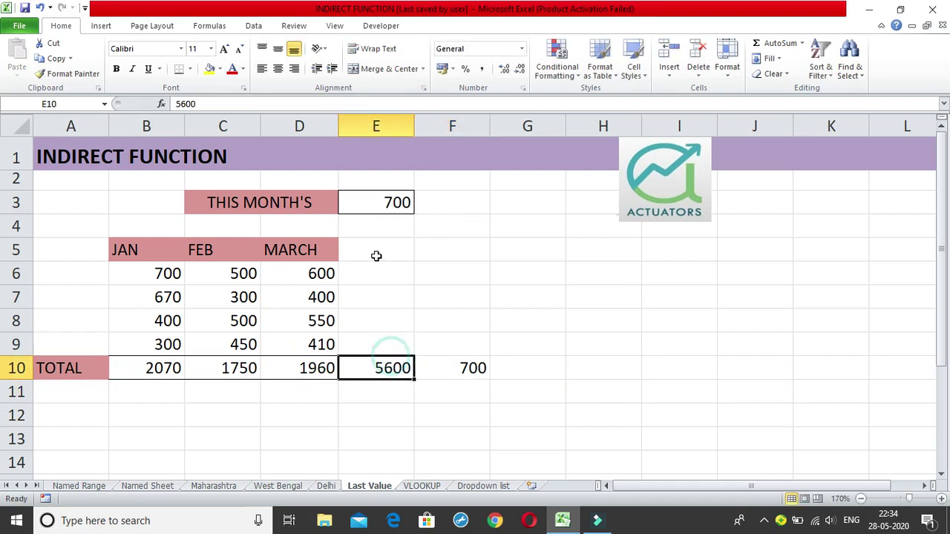
click(376, 199)
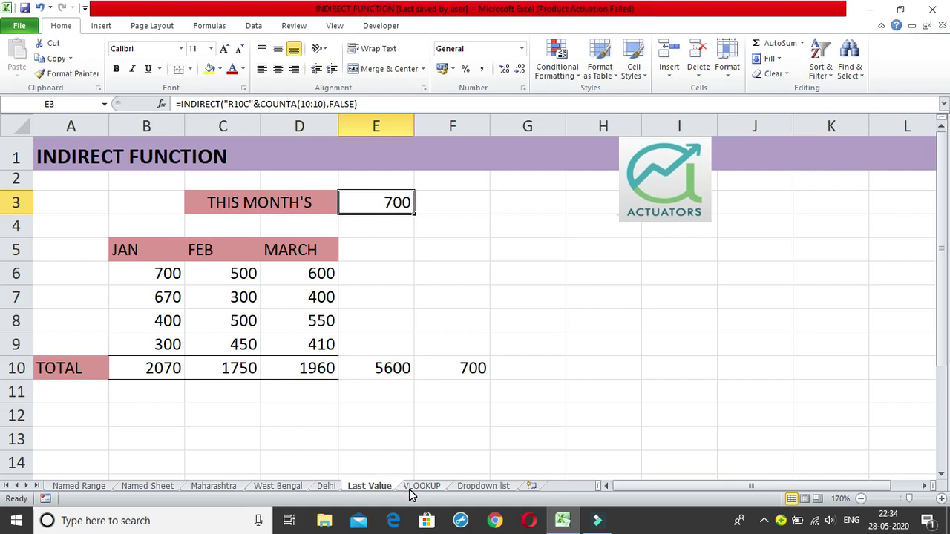
Open the VLOOKUP sheet and look over the names and sales figures listed for KOLKATA and BANGALORE
click(422, 486)
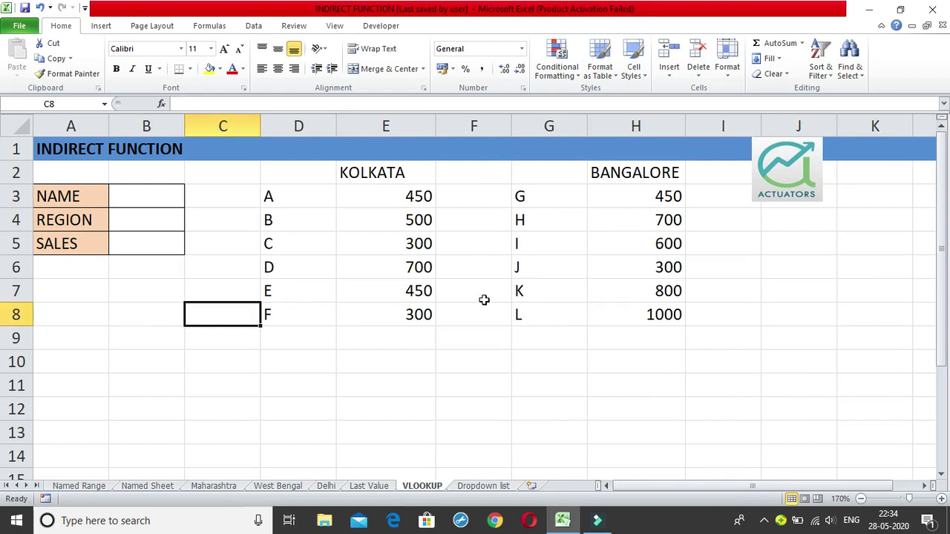
click(349, 171)
click(654, 176)
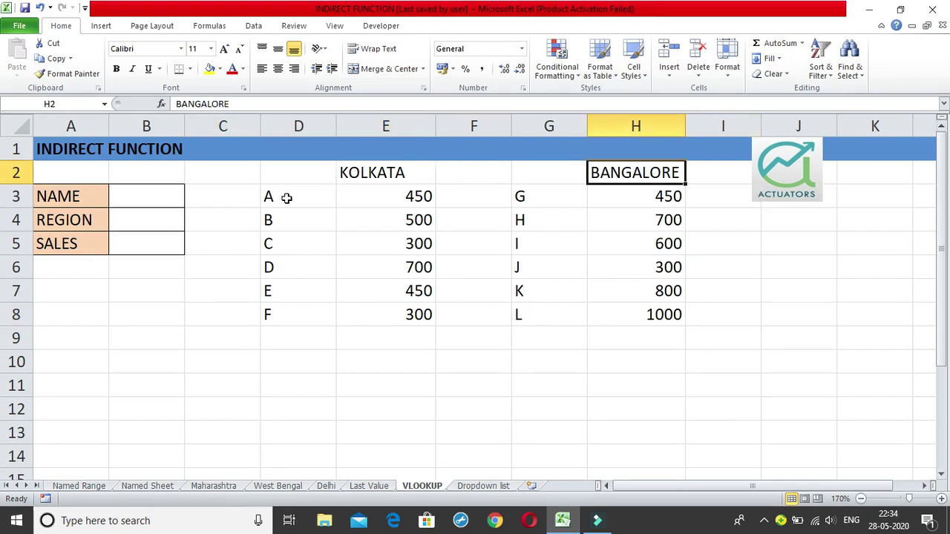
drag(285, 198, 282, 338)
drag(531, 201, 530, 338)
drag(433, 198, 412, 337)
drag(607, 206, 624, 309)
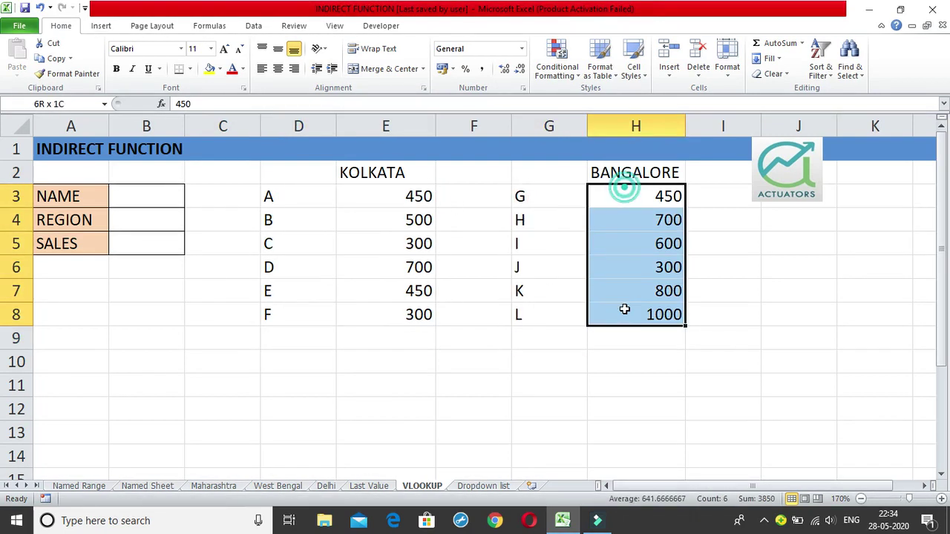
Examine which names belong to which region, relating A and E in column D and J in column G to the city headings
click(243, 197)
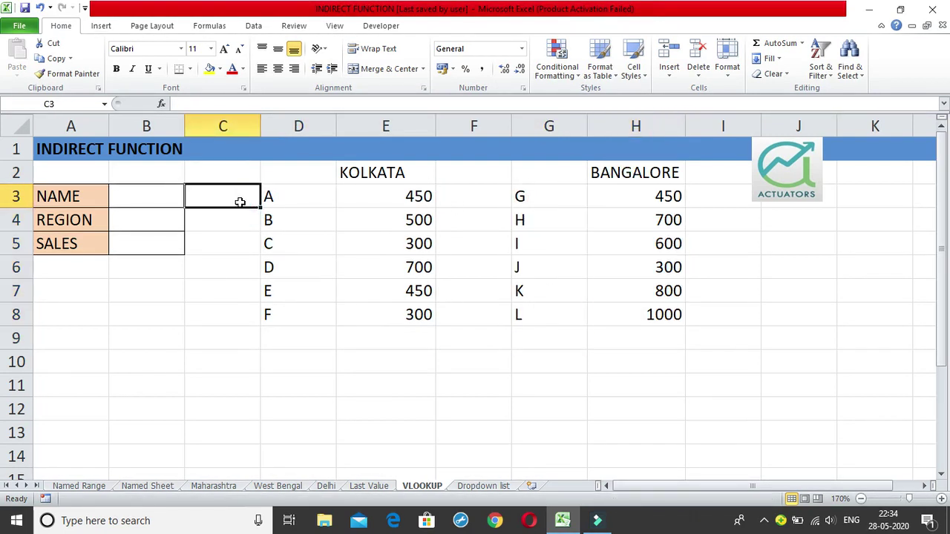
click(289, 197)
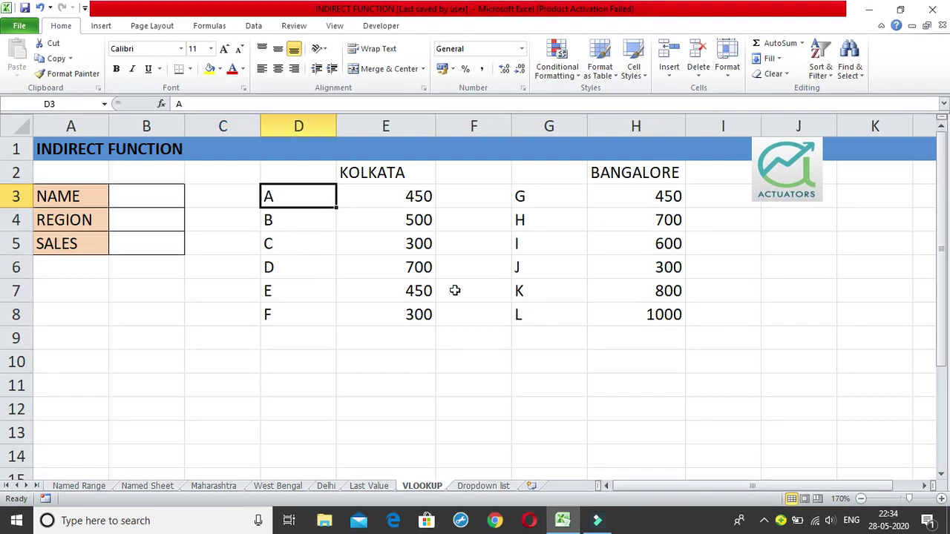
click(617, 173)
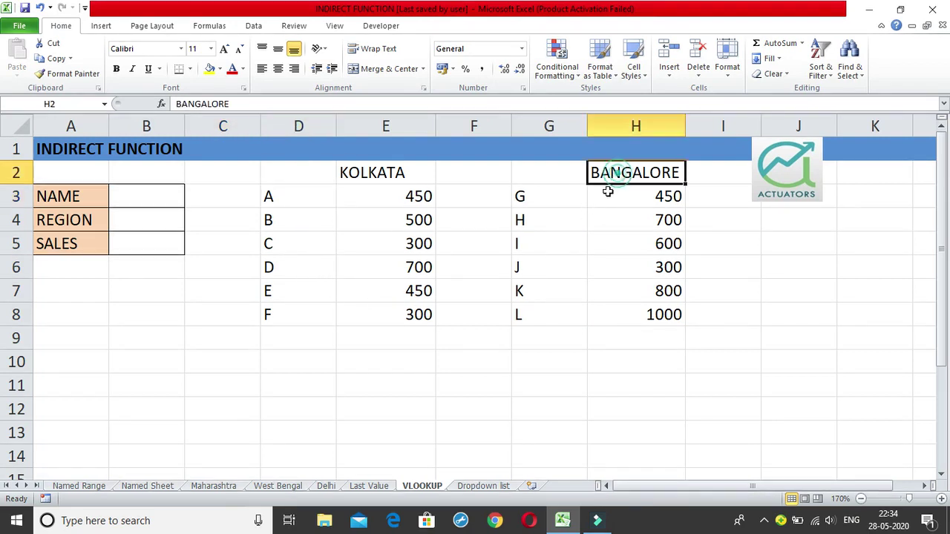
click(563, 266)
click(639, 181)
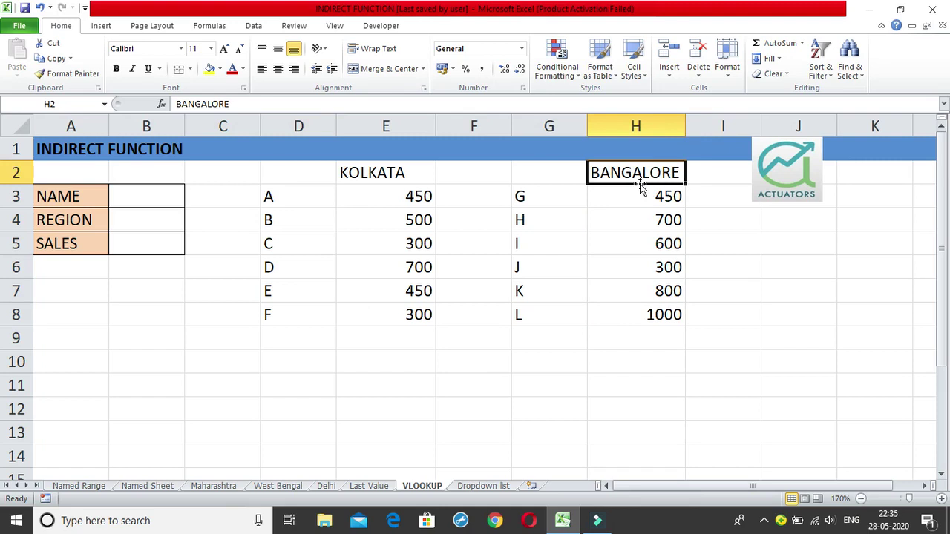
click(580, 266)
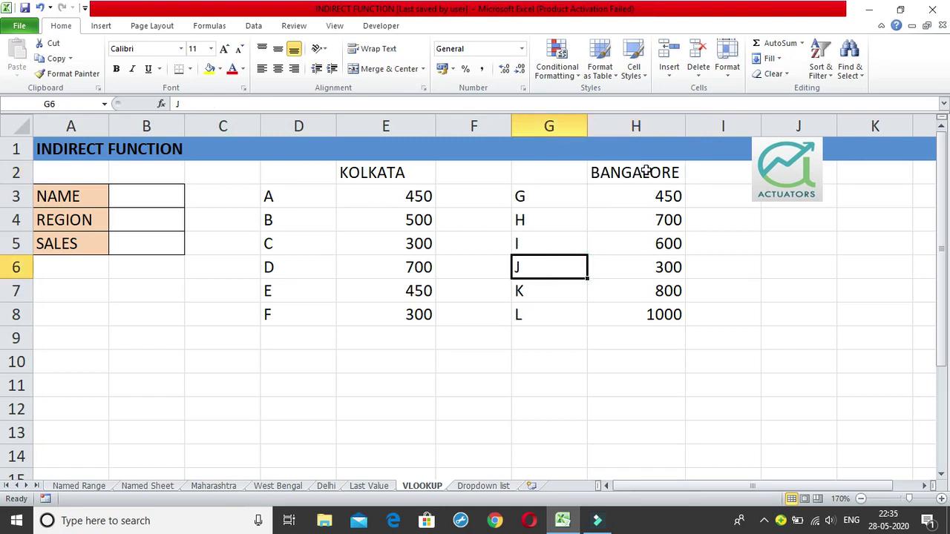
click(622, 173)
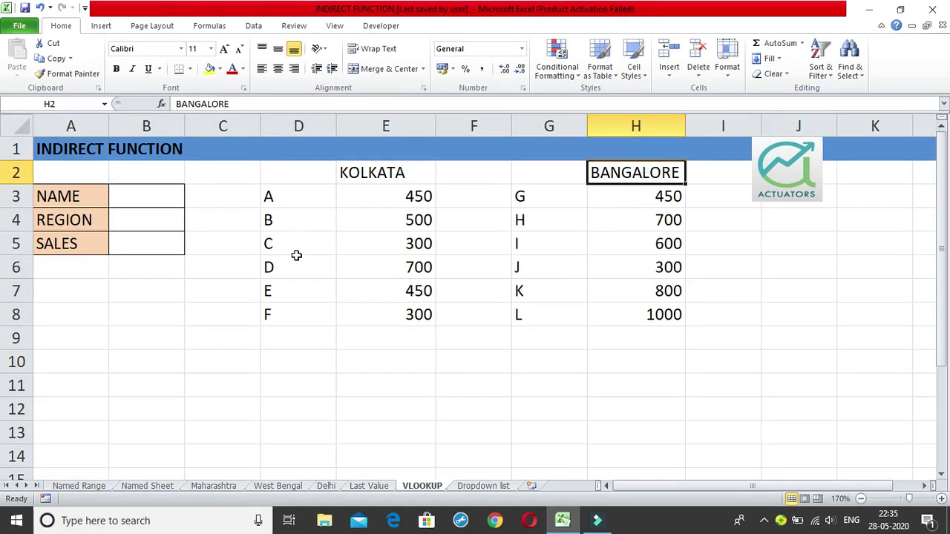
click(302, 284)
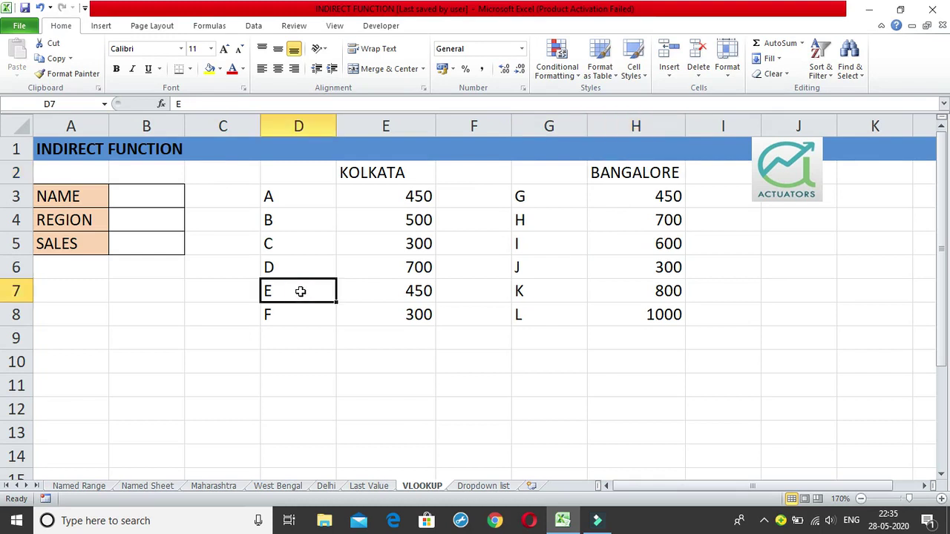
Examine the ranges D3:E8 and G3:H8 and the names Kolkata and bangalore assigned to them
click(362, 168)
click(413, 204)
drag(412, 203, 403, 331)
click(386, 381)
drag(281, 191, 408, 318)
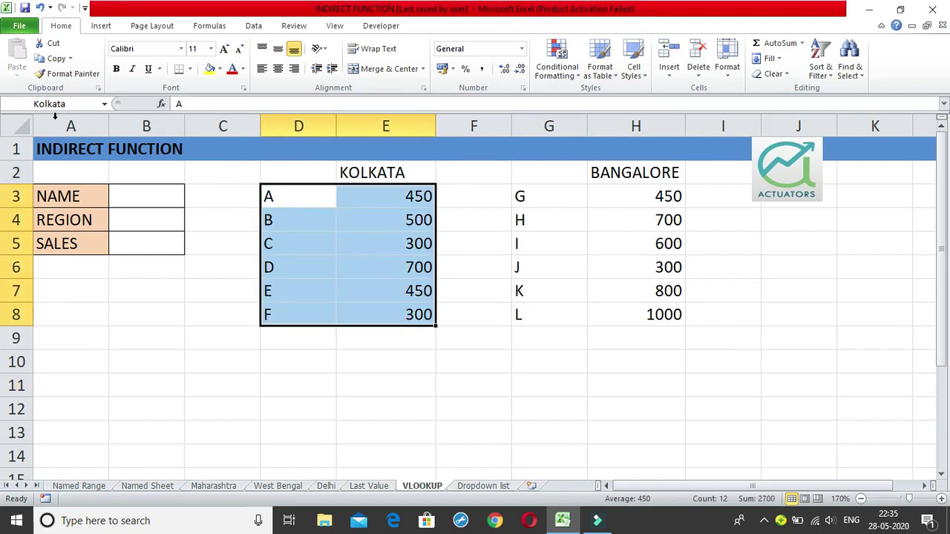
click(566, 213)
drag(566, 212, 616, 195)
drag(550, 196, 653, 313)
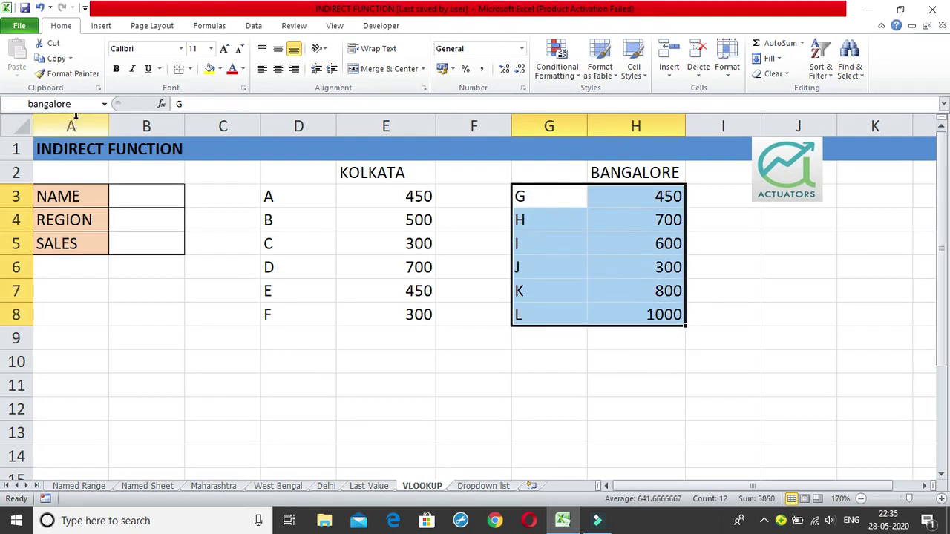
drag(281, 194, 384, 299)
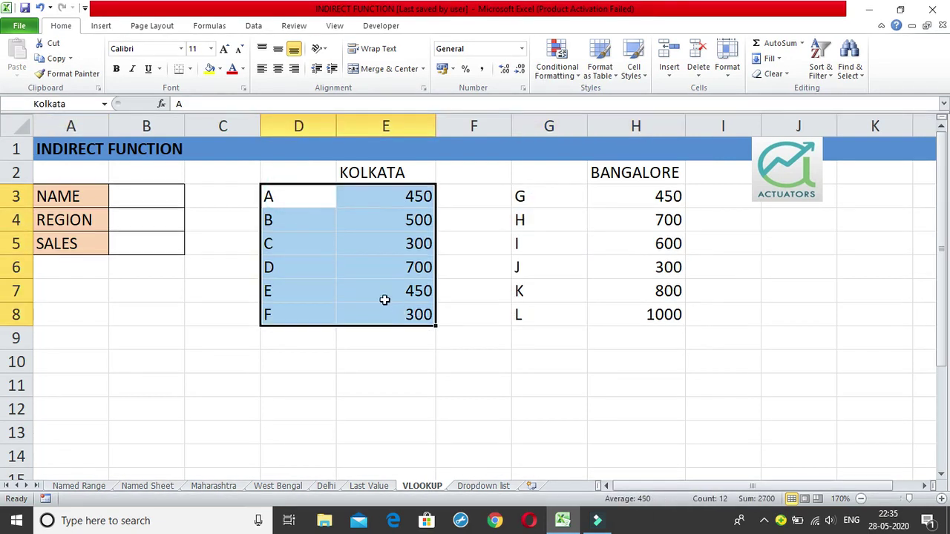
drag(557, 197, 655, 316)
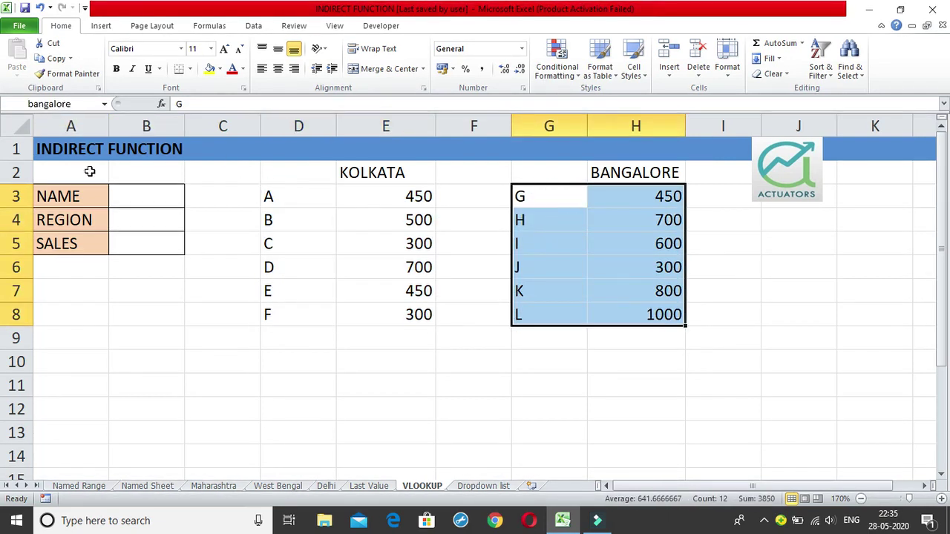
Enter F as the name in B3 and kolkata as the region in B4
click(132, 193)
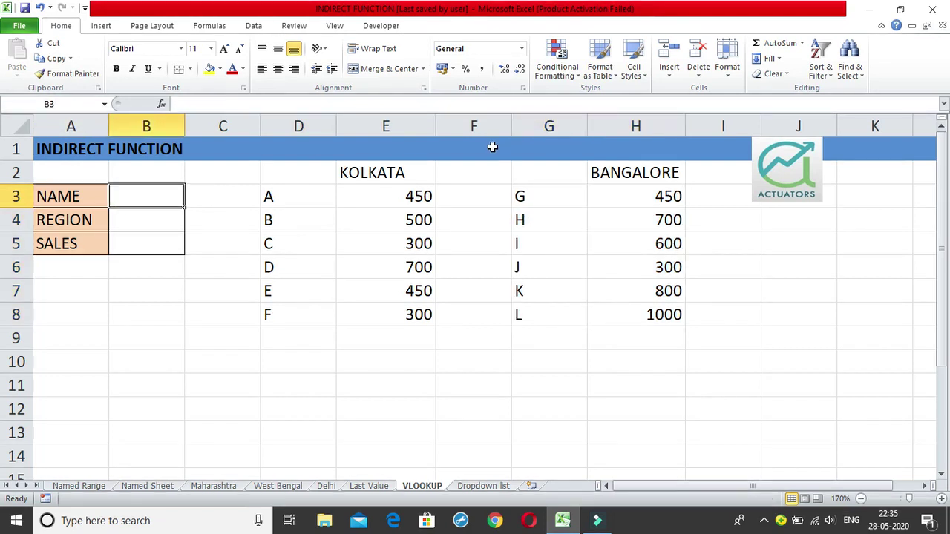
text(F)
key(Return)
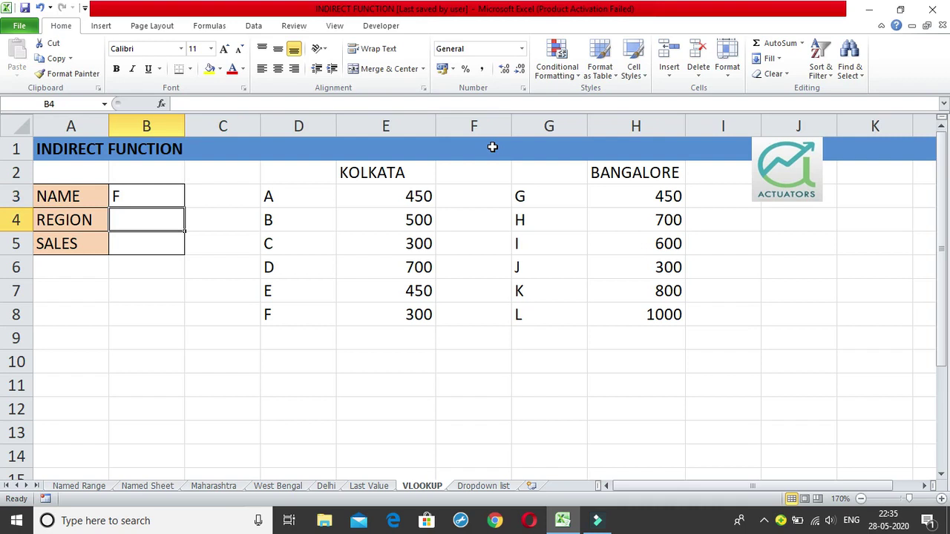
text(kolkata)
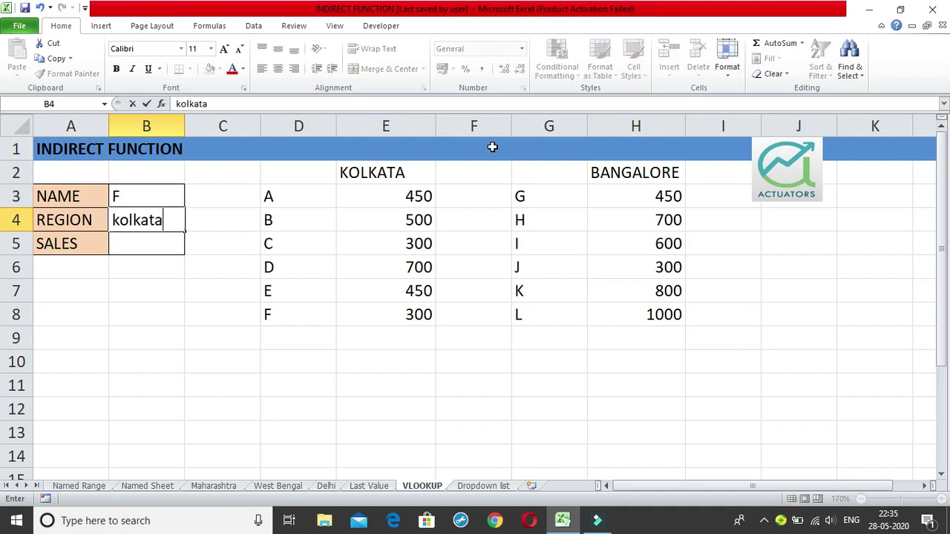
key(Return)
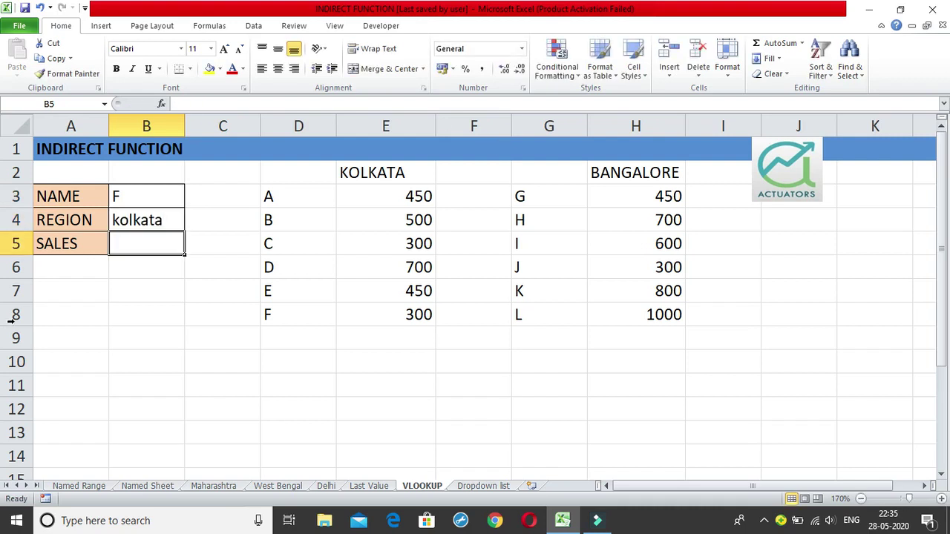
Compare the name and region entries with the Kolkata range and its row for F
click(174, 220)
drag(283, 198, 384, 308)
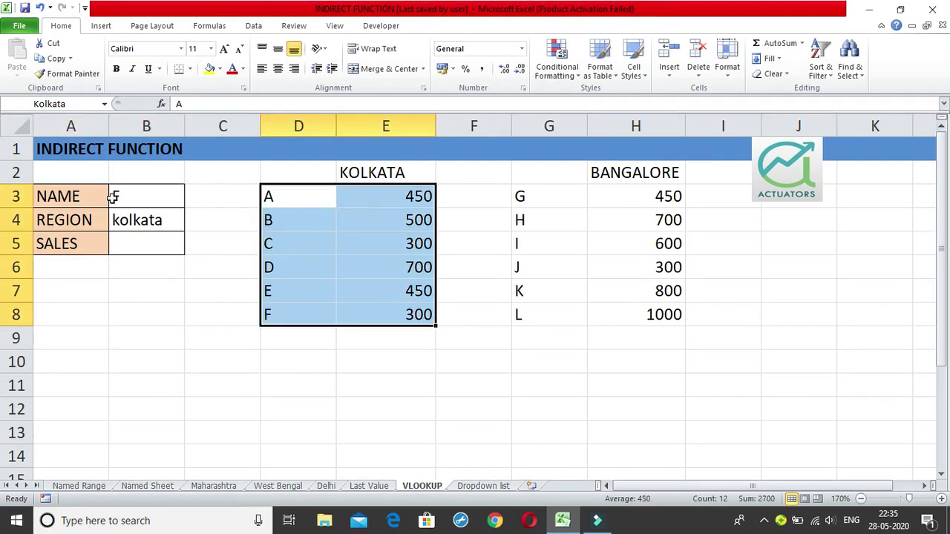
click(311, 245)
click(165, 196)
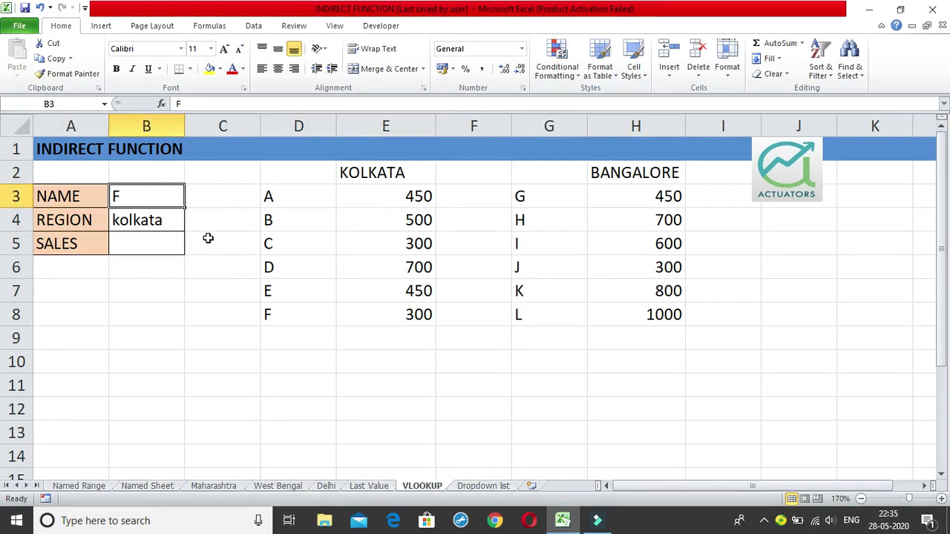
click(275, 315)
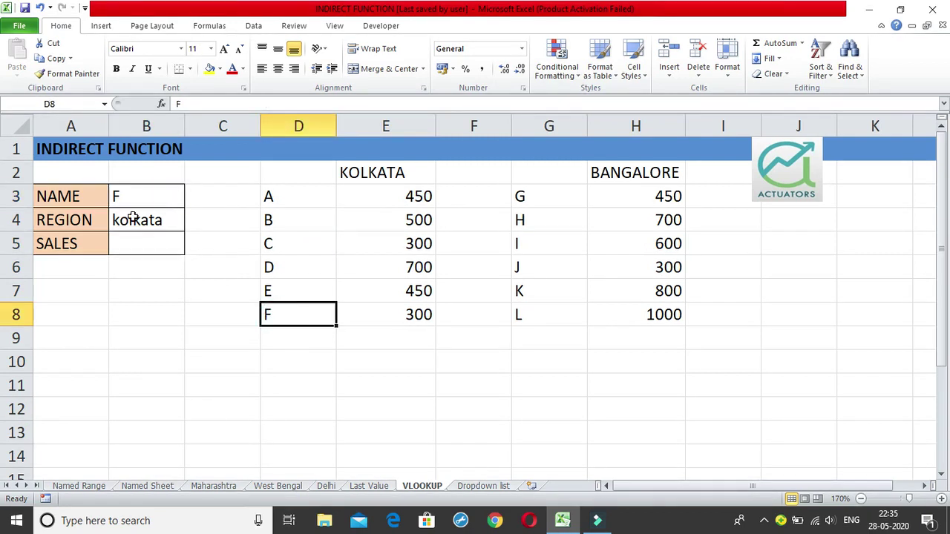
Capitalise the region in B4 so that it reads Kolkata
click(132, 217)
double_click(119, 215)
key(BackSpace)
text(K)
key(Return)
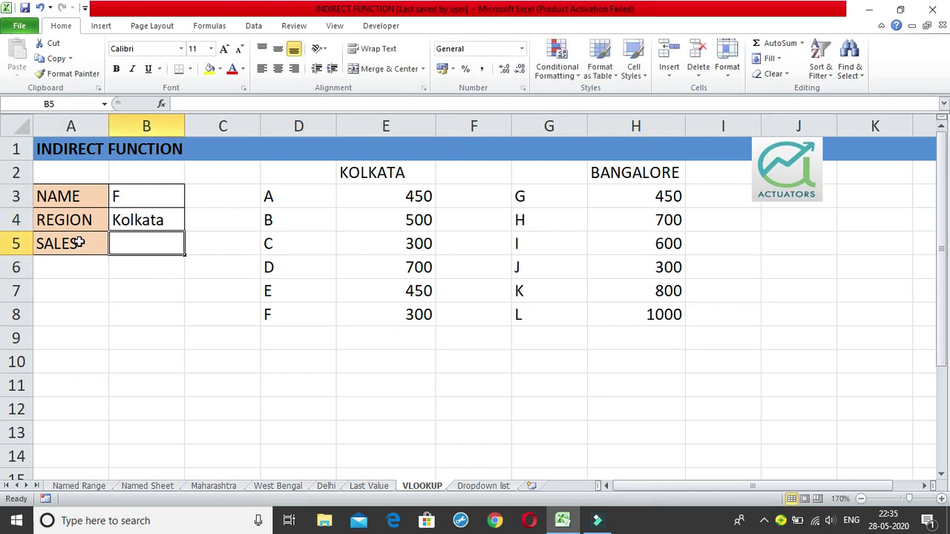
Enter the formula =VLOOKUP(B3,B4,2,0) in the SALES cell B5
text(=)
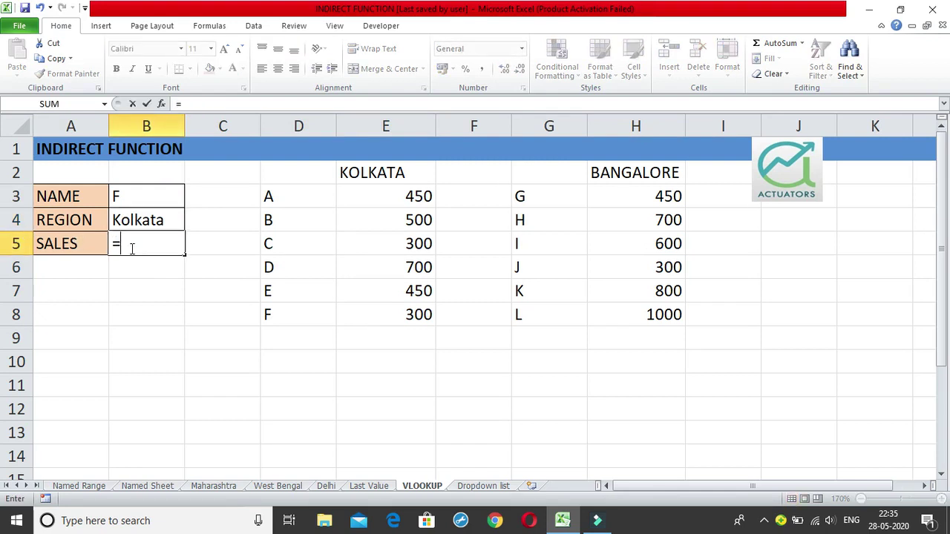
text(VLOOKU)
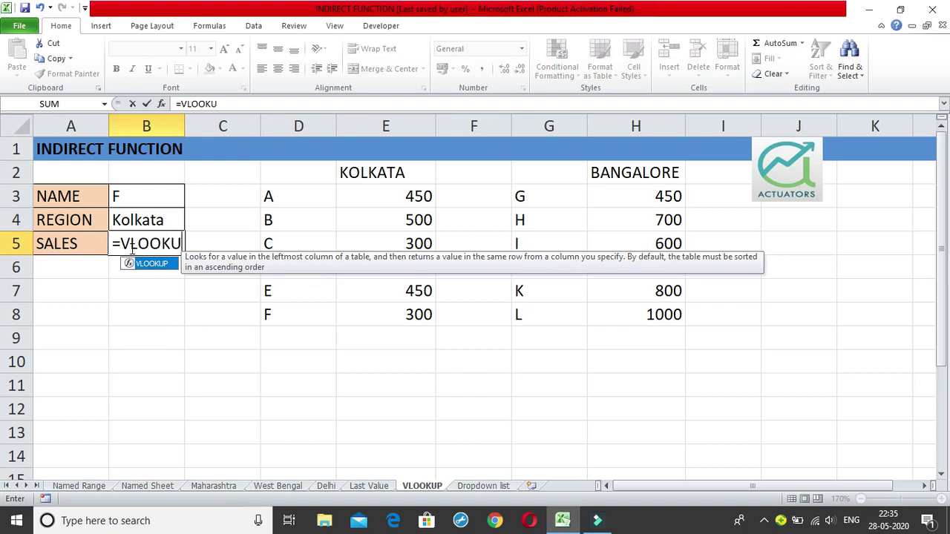
text(P()
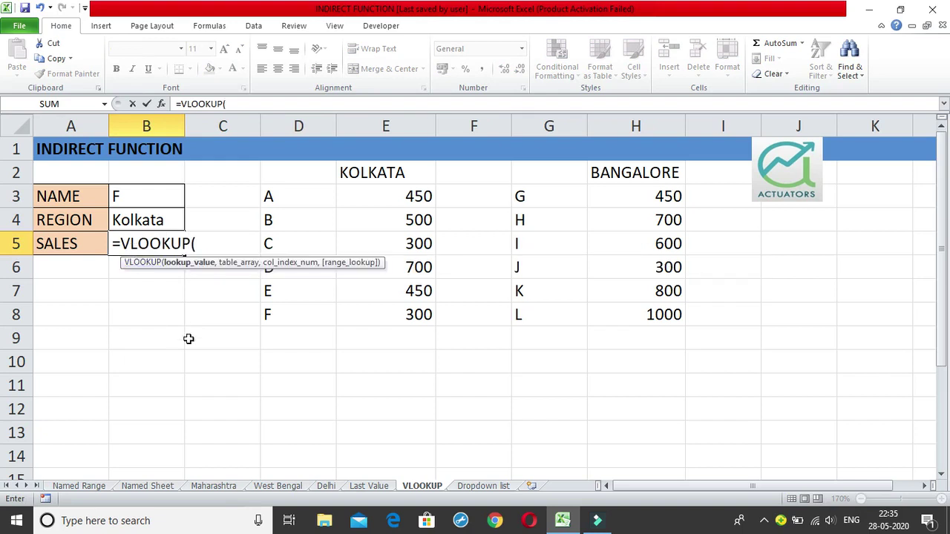
click(124, 197)
text(,)
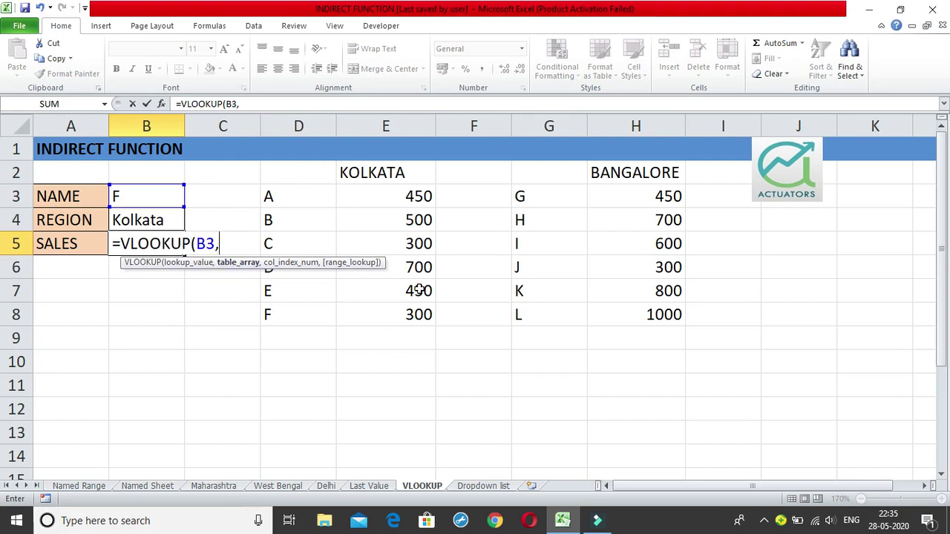
click(159, 222)
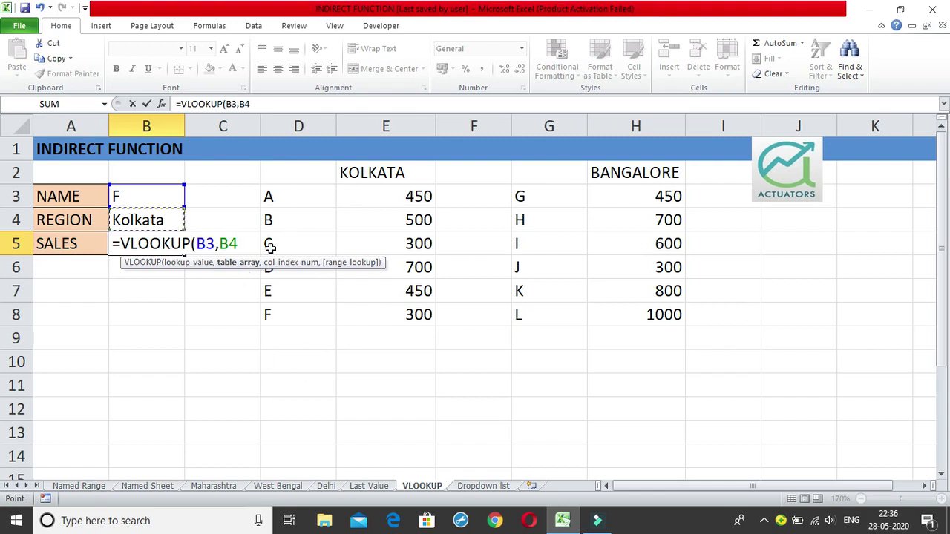
text(,)
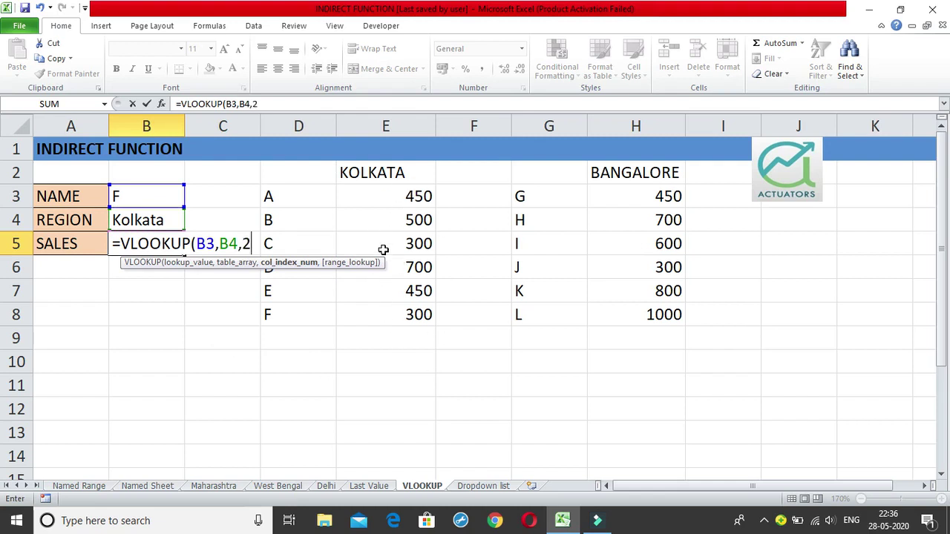
text(2,)
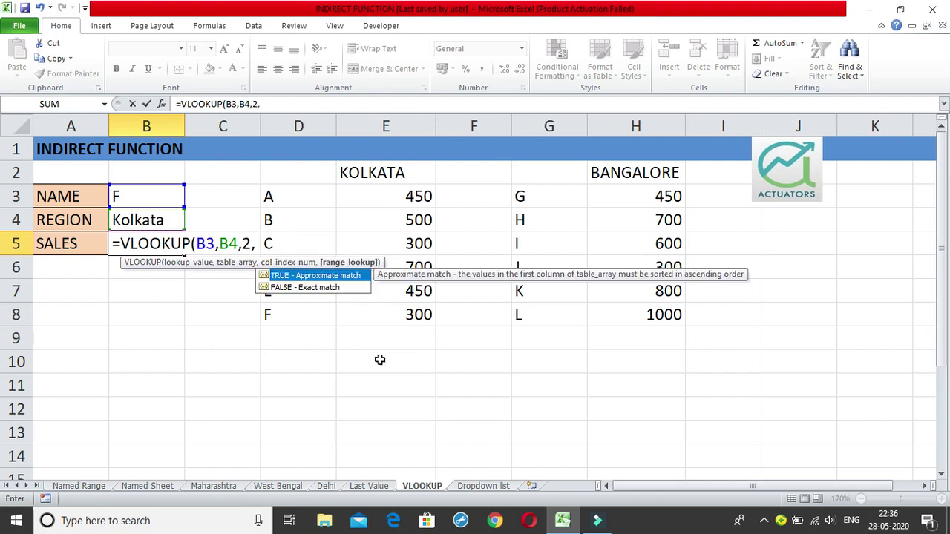
text(0))
key(Return)
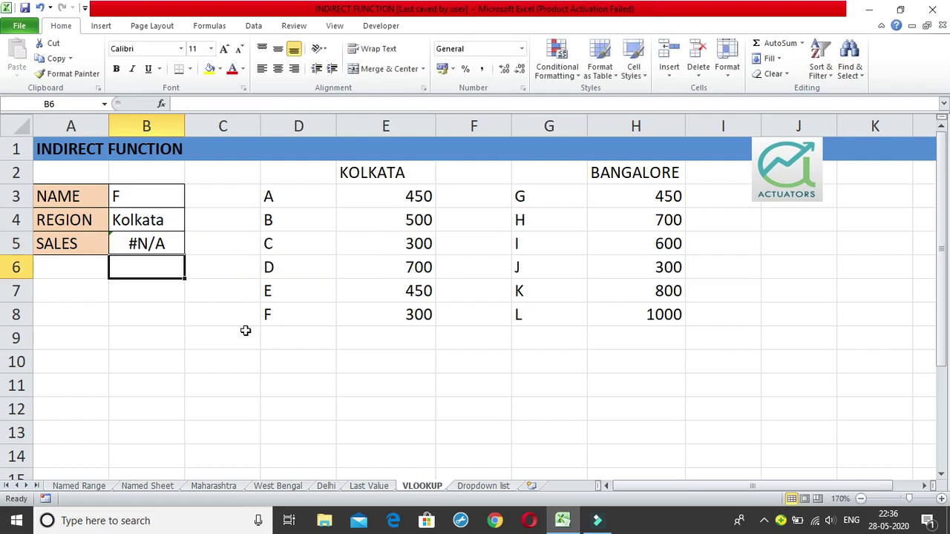
Inspect the B4 table array argument in the VLOOKUP formula in B5
double_click(174, 242)
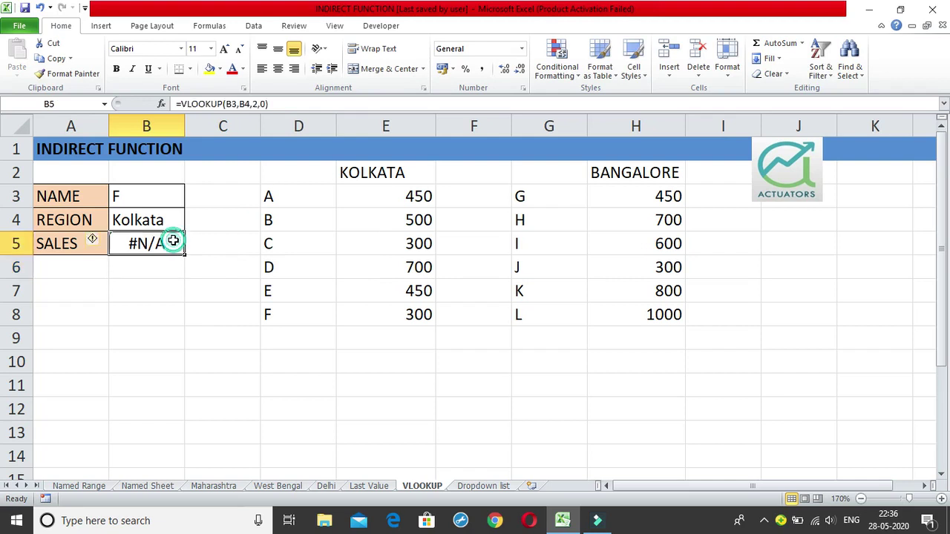
click(231, 242)
double_click(230, 242)
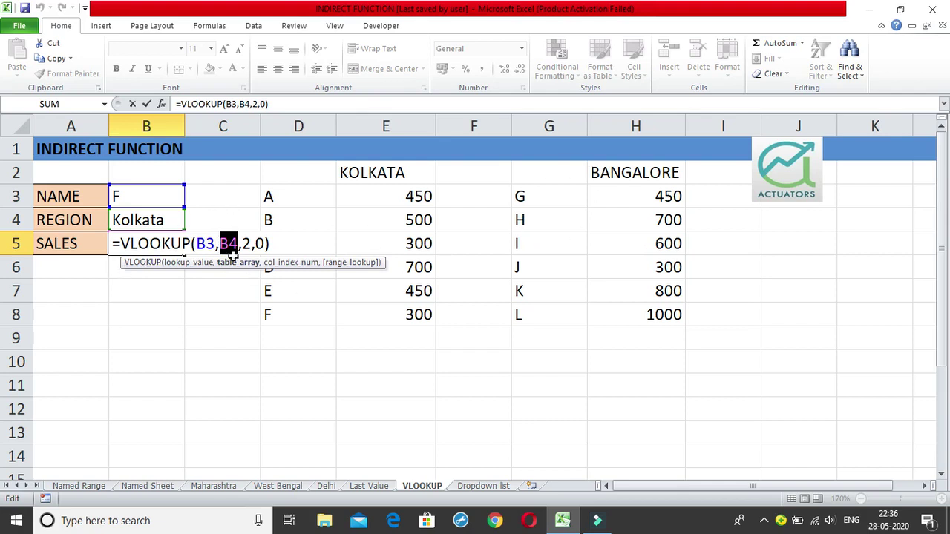
key(Return)
Replace the table array argument B4 in the B5 formula with INDIRECT(B4)
click(175, 244)
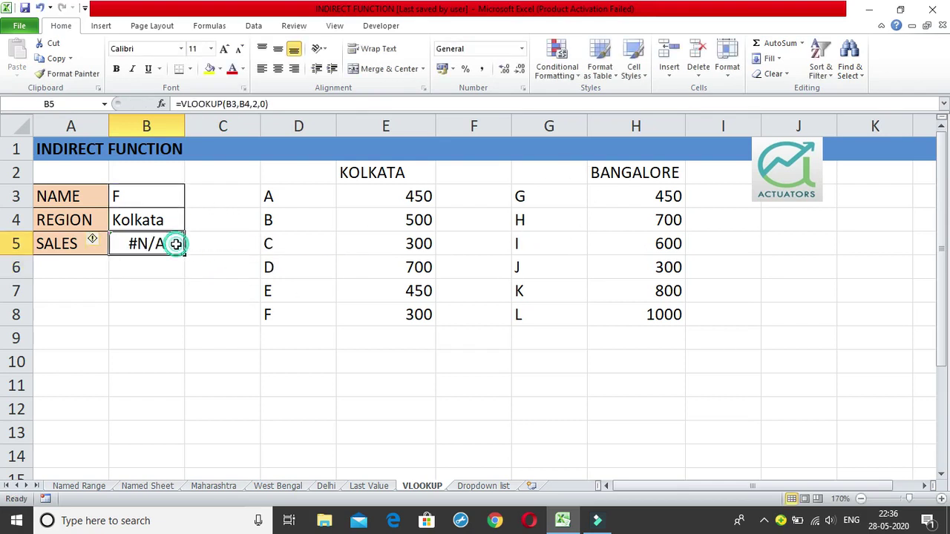
double_click(175, 244)
double_click(228, 244)
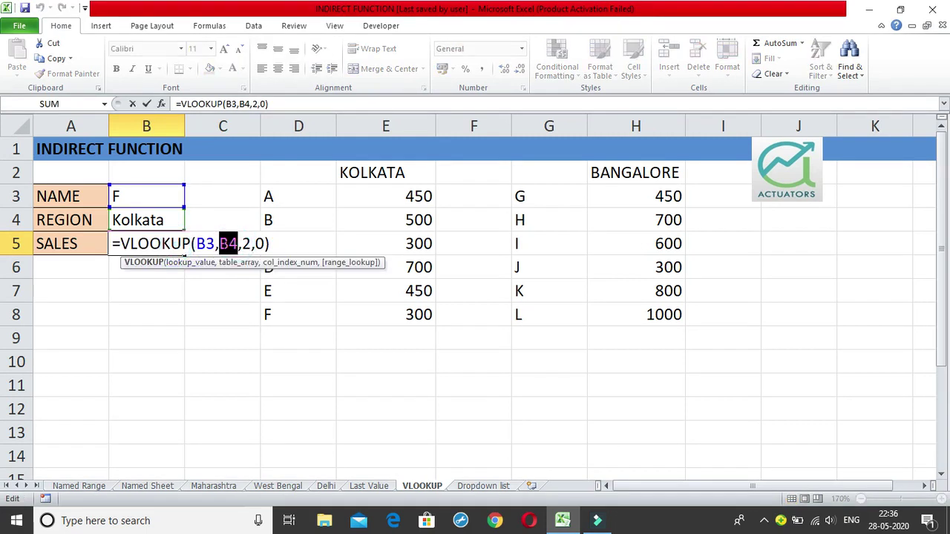
text(INDIRECT)
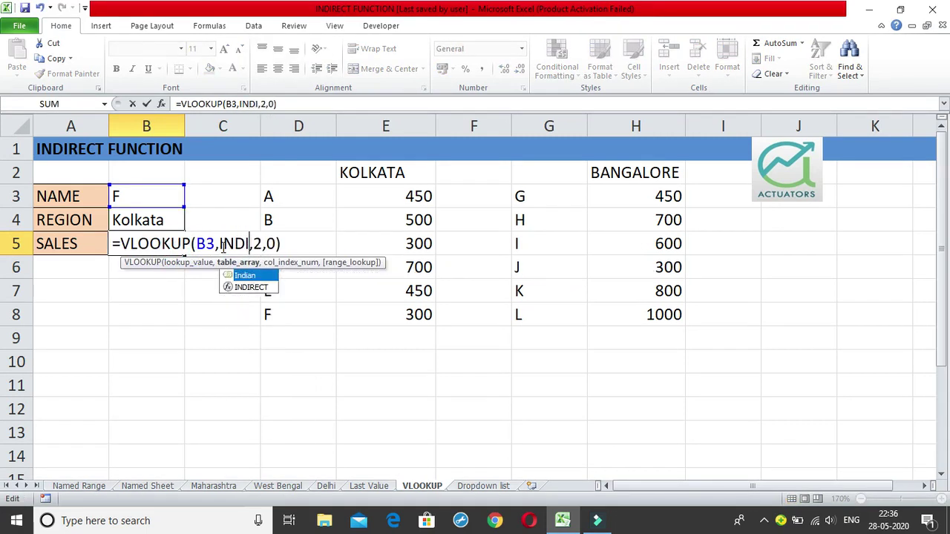
text(()
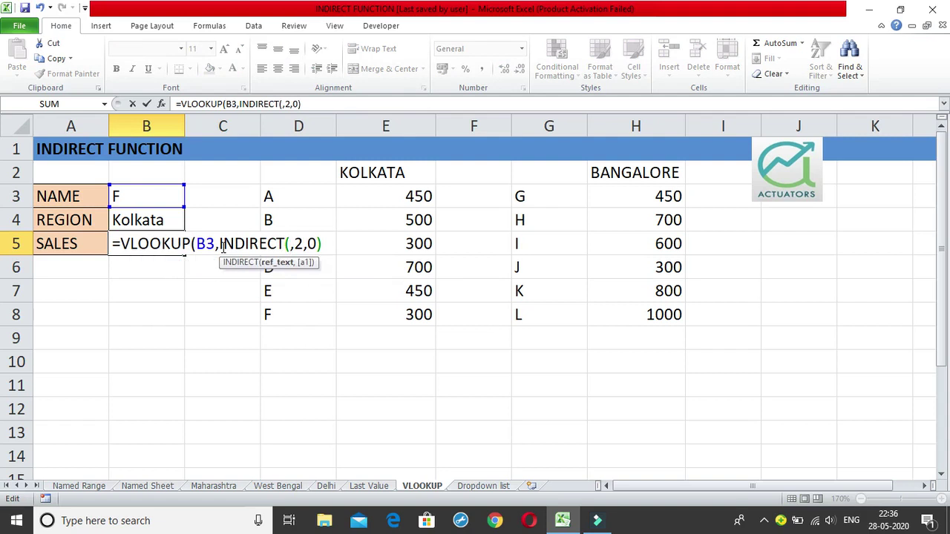
click(185, 222)
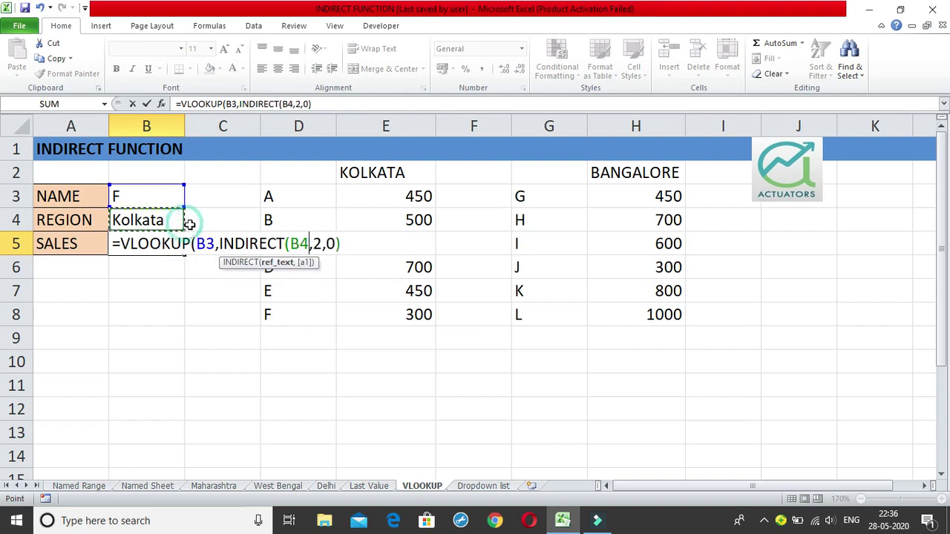
text())
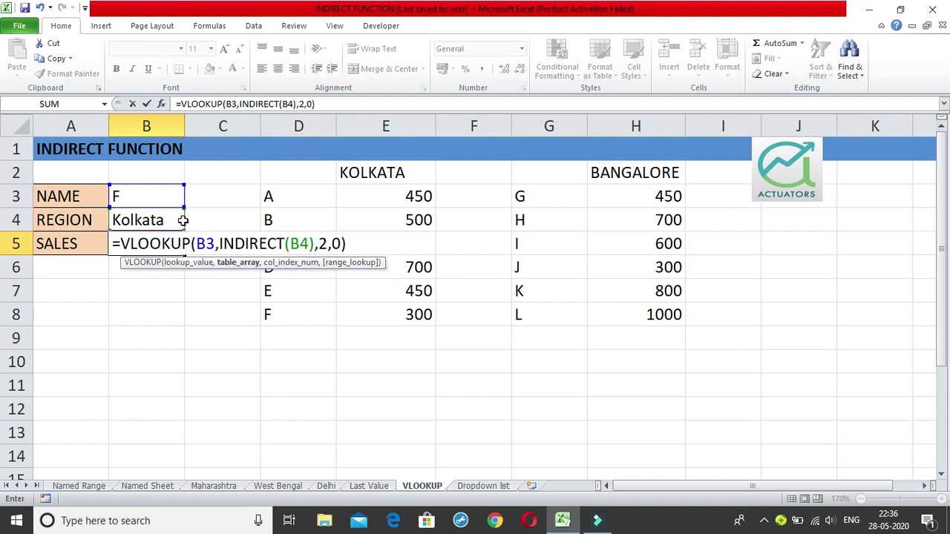
Review the INDIRECT(B4) argument, commit the B5 formula and compare its result with F's Kolkata sales in E8
drag(216, 244, 320, 243)
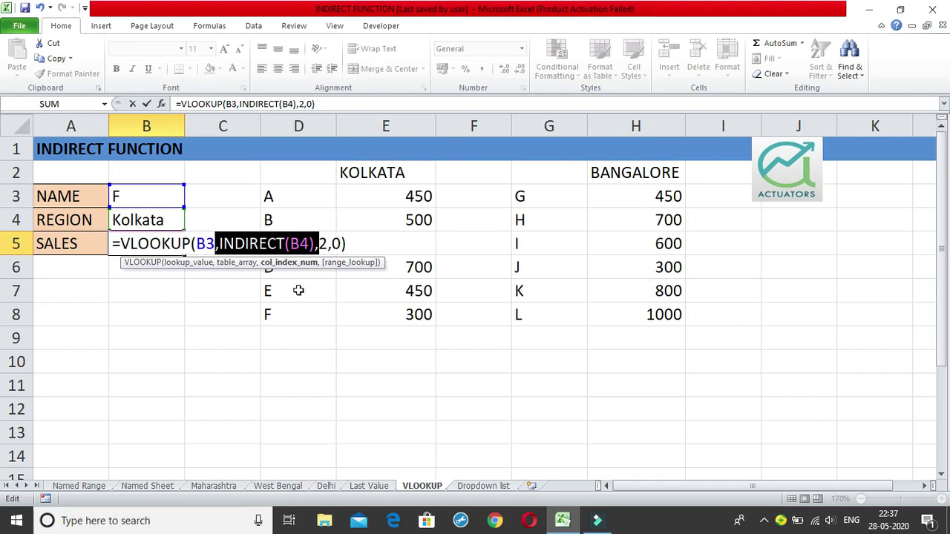
key(Right)
key(Left)
key(Left)
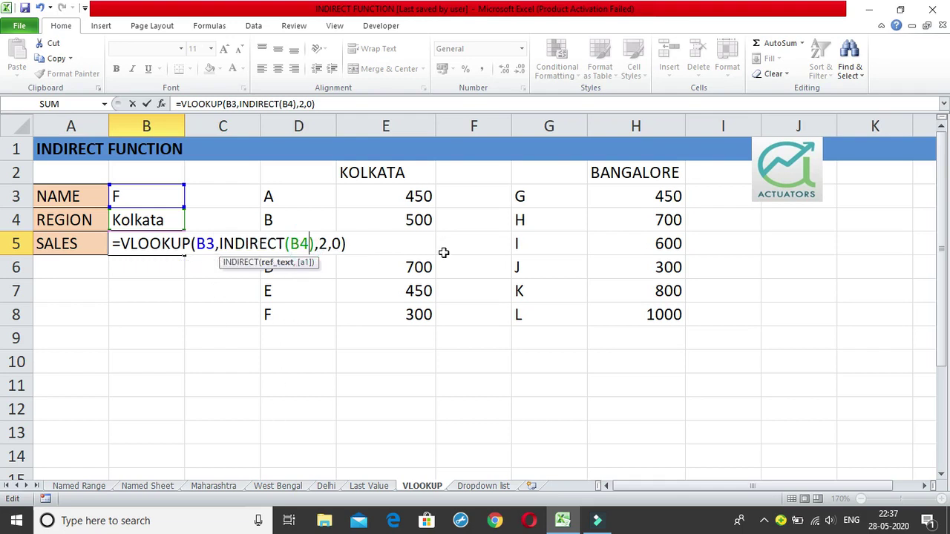
key(Return)
click(152, 242)
click(428, 323)
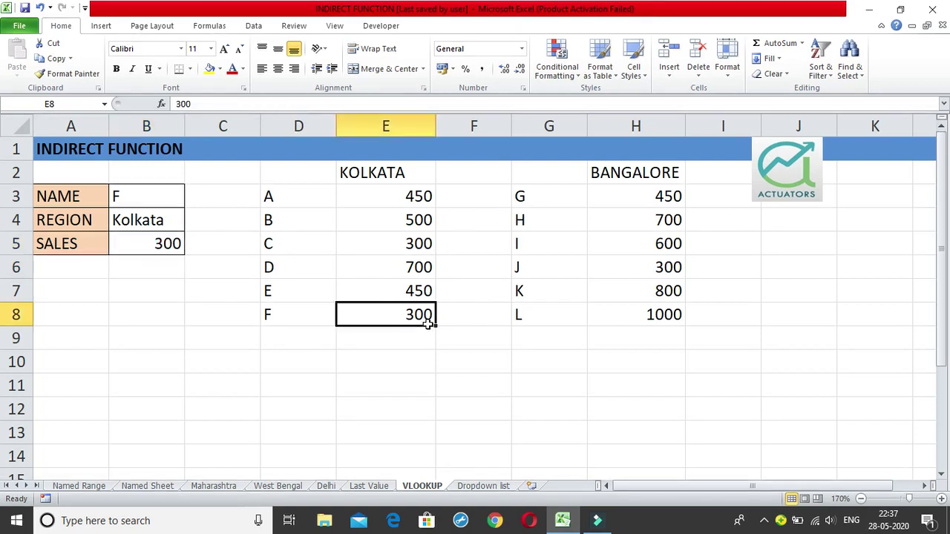
Change the region in B4 to Bangalore and check it against the bangalore range G3:H8
click(132, 219)
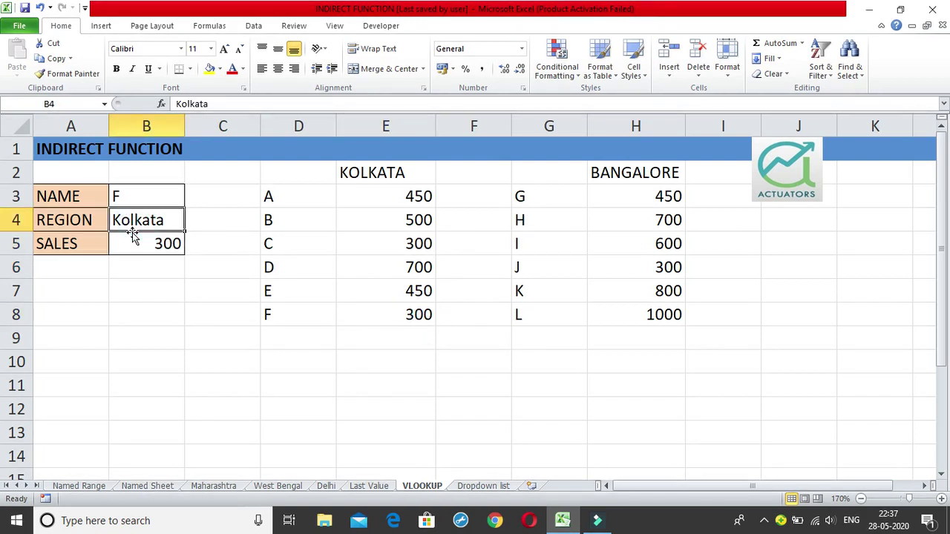
text(Bangalor)
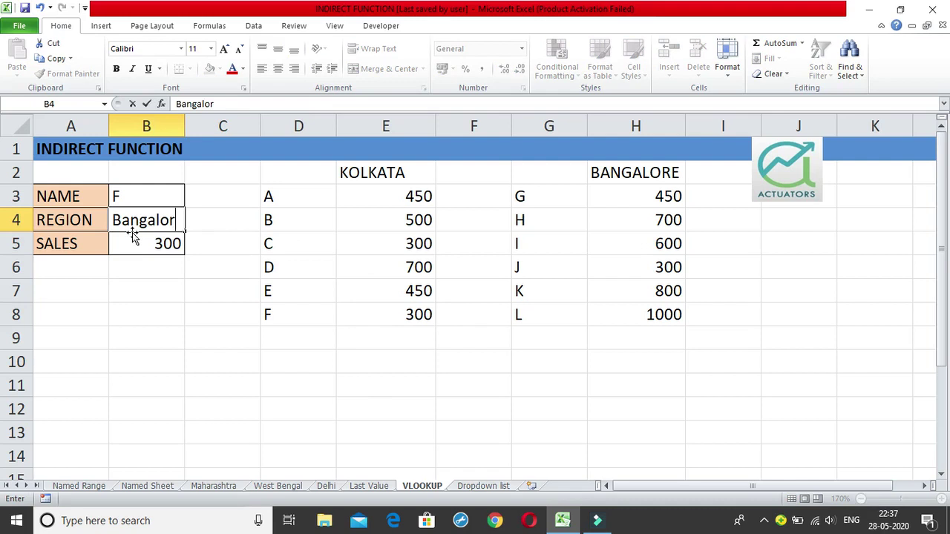
text(e)
key(Return)
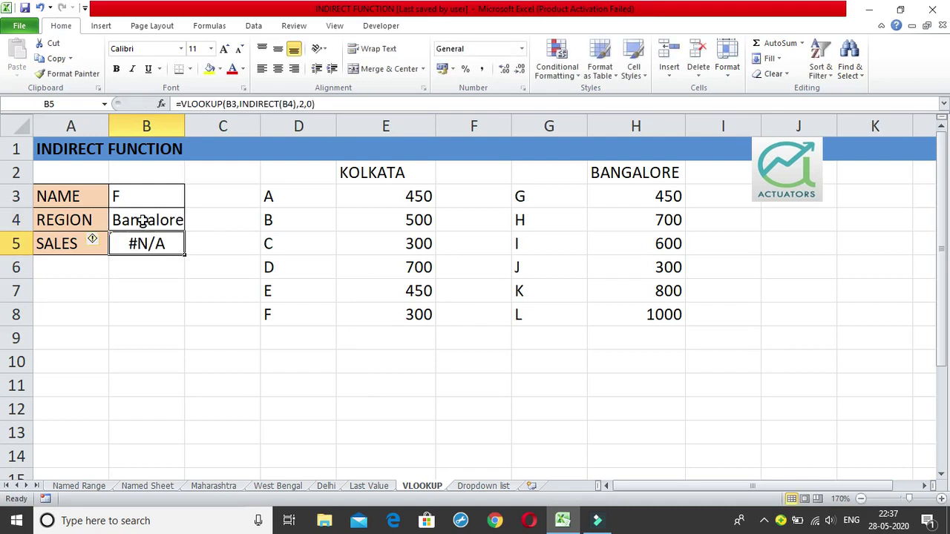
click(142, 220)
drag(569, 191, 635, 318)
click(132, 220)
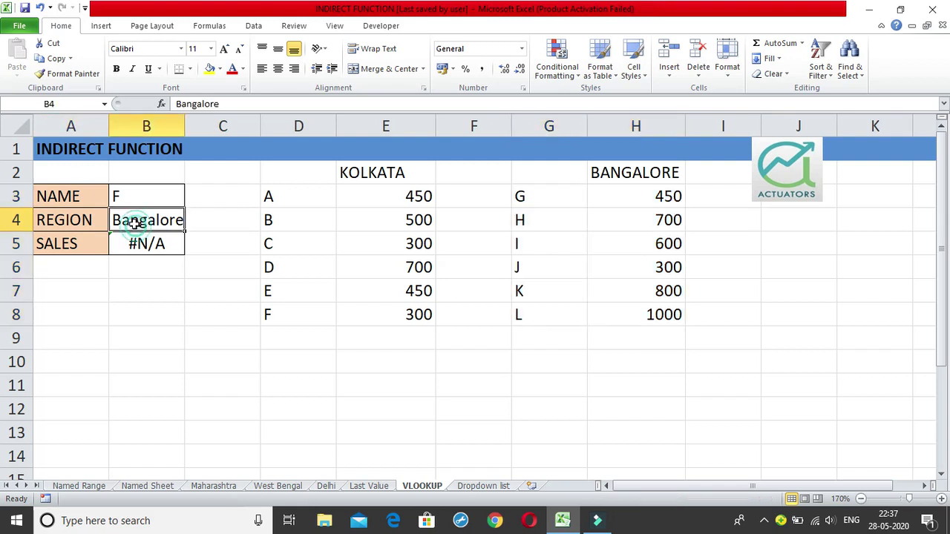
Change the initial letter of the region in B4 to lowercase so the cell reads bangalore
double_click(118, 220)
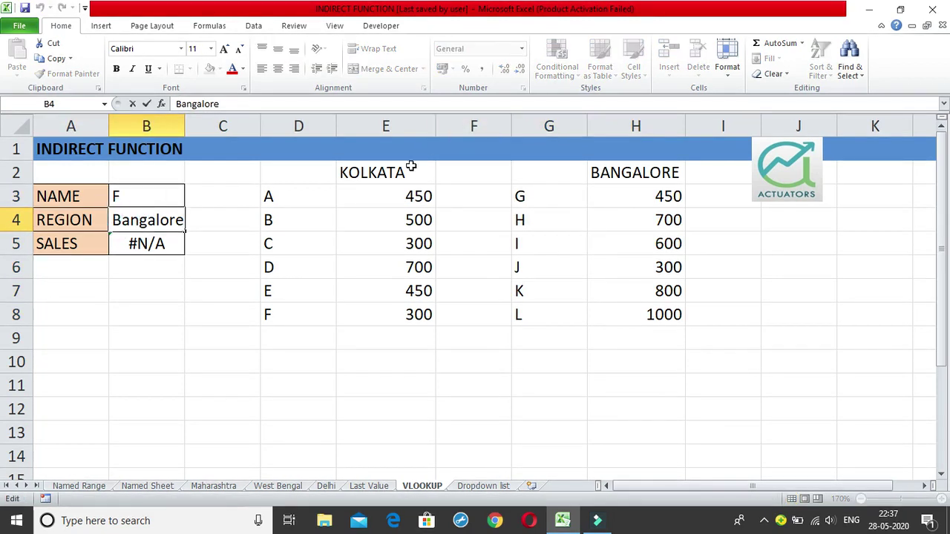
key(BackSpace)
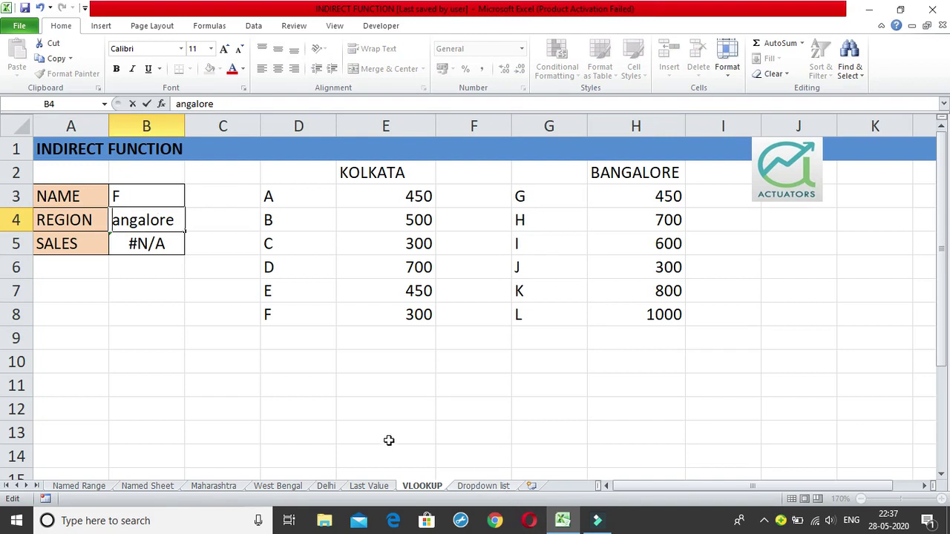
text(b)
key(Return)
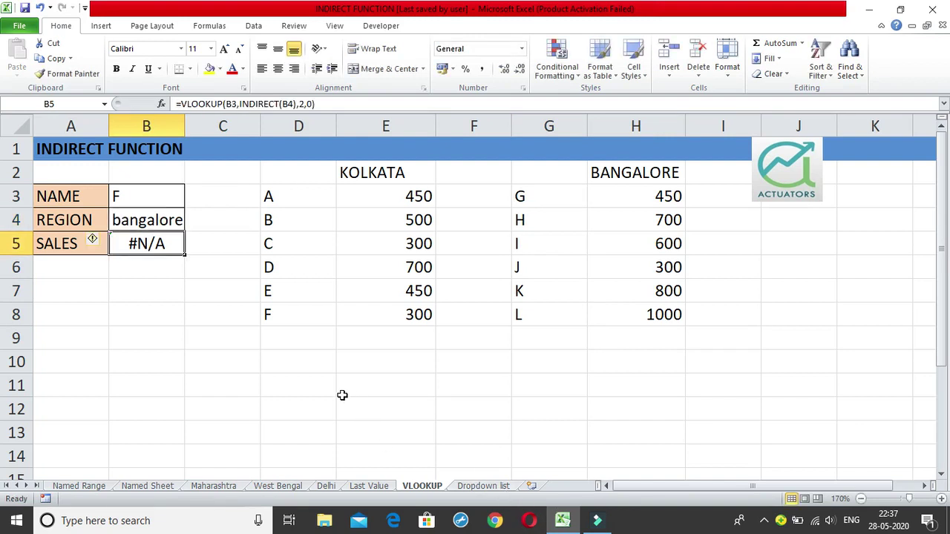
Check the VLOOKUP formula in B5 and change the name in B3 to l
double_click(148, 243)
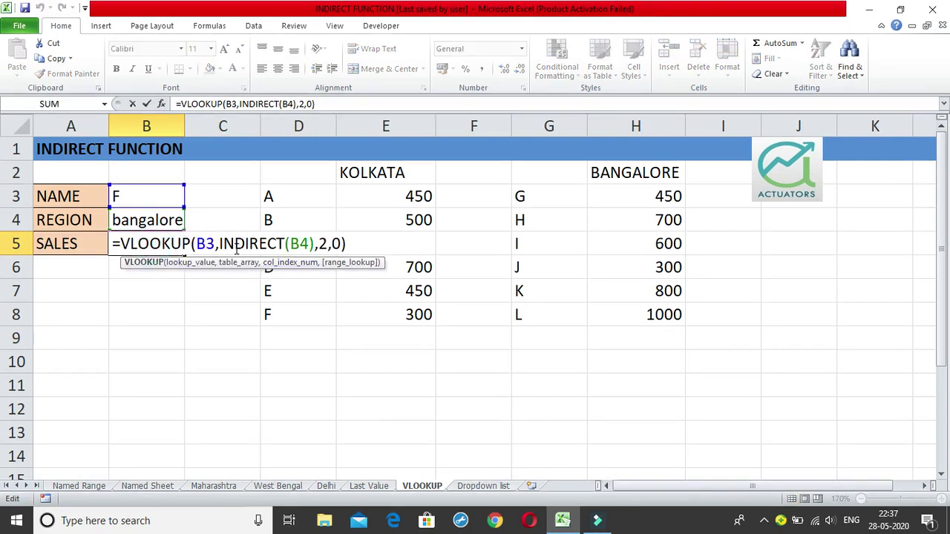
key(Escape)
click(163, 192)
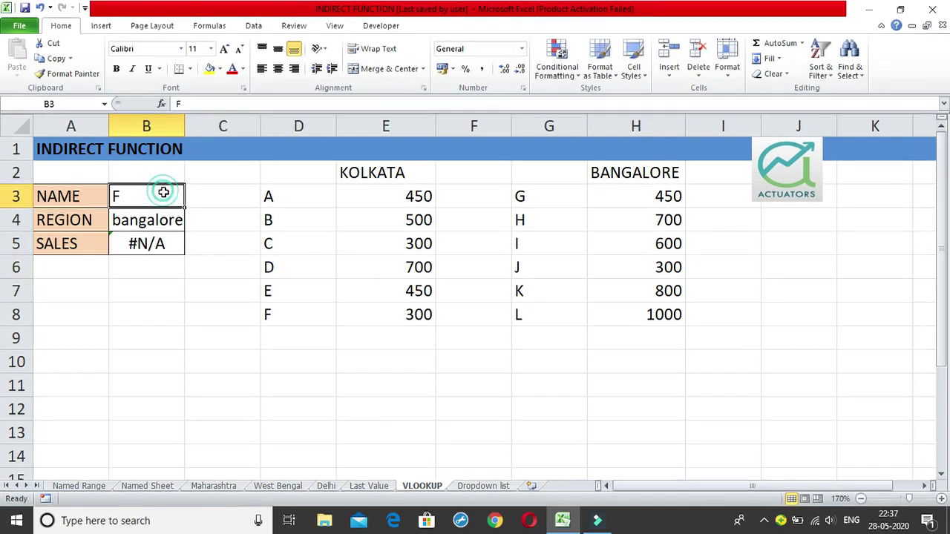
text(l)
key(Return)
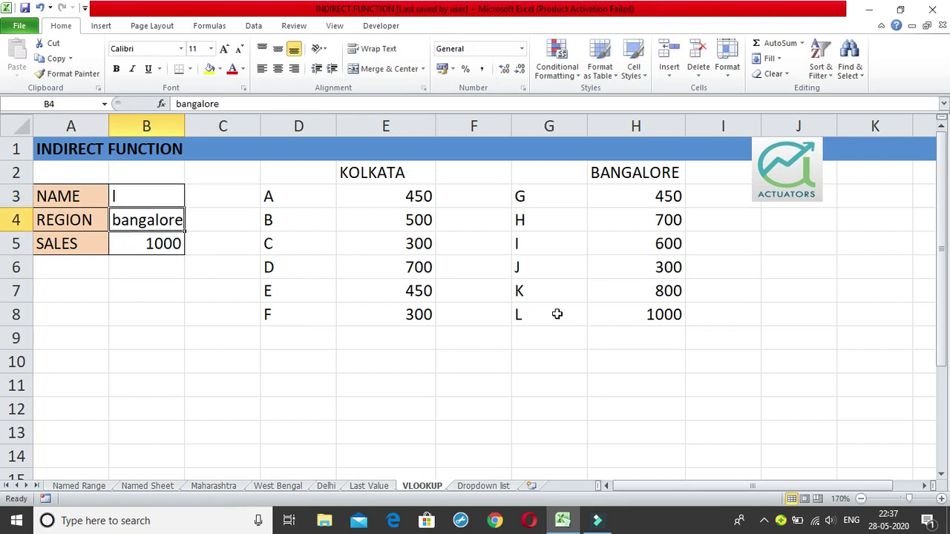
Review the sales lookup block, the Kolkata range D3:E8 and the VLOOKUP formula with INDIRECT(B4) in B5
click(159, 241)
click(157, 220)
click(198, 338)
drag(166, 186, 219, 337)
click(223, 379)
drag(292, 193, 386, 318)
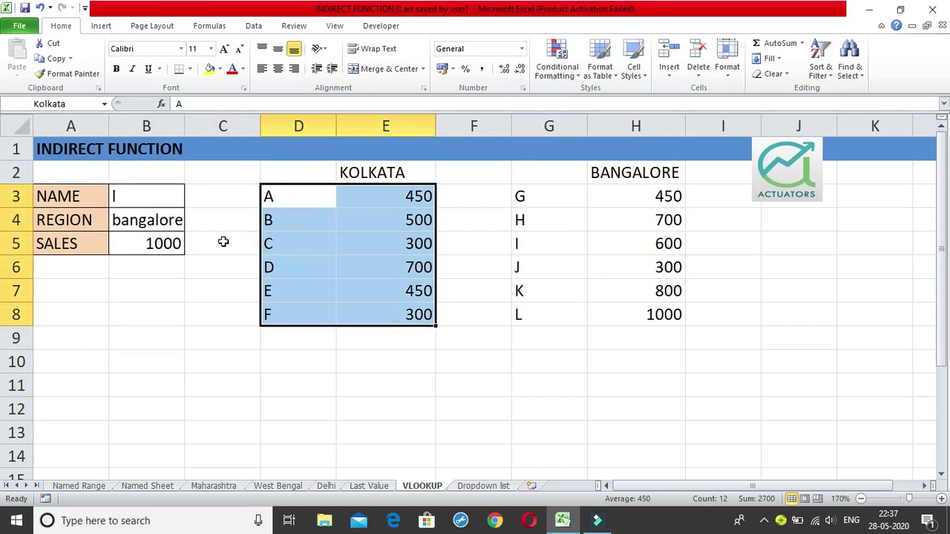
click(95, 153)
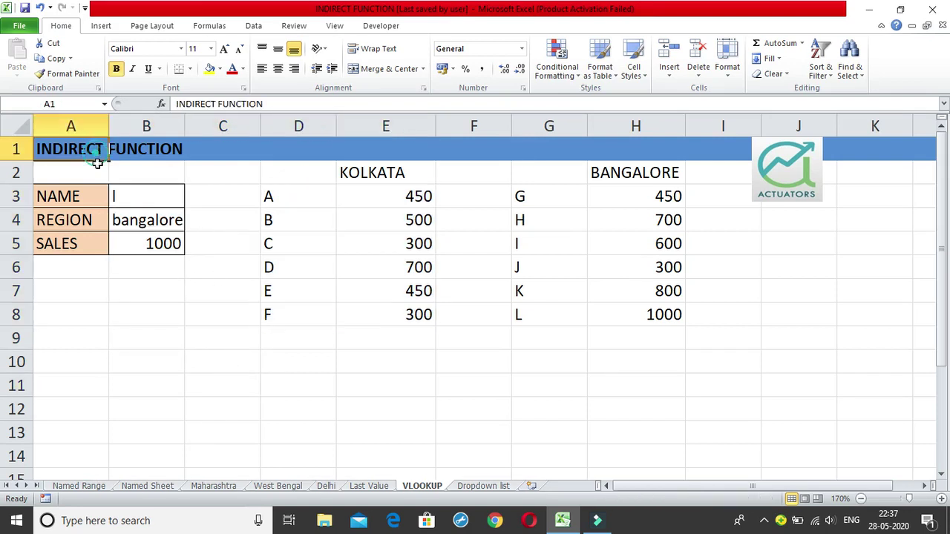
double_click(141, 250)
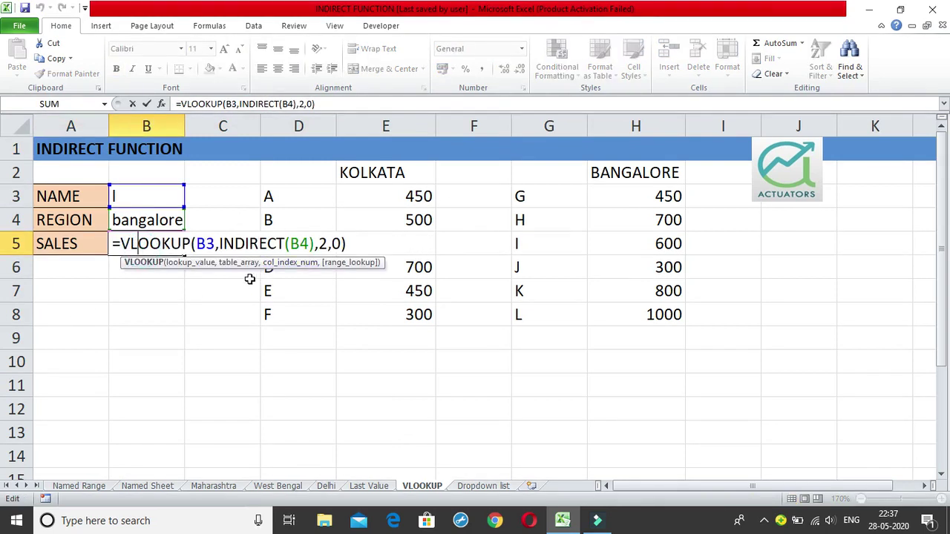
key(Return)
Switch to the Dropdown list sheet
click(492, 486)
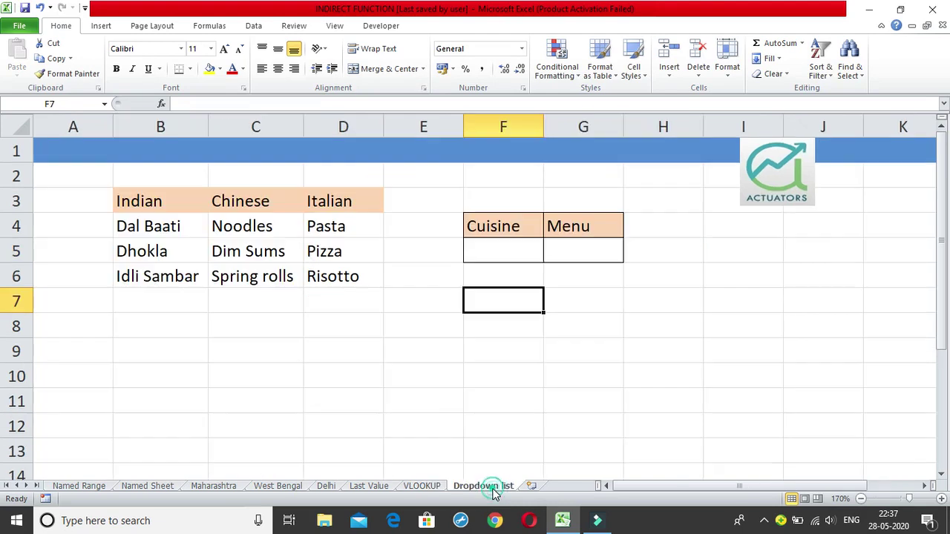
click(484, 374)
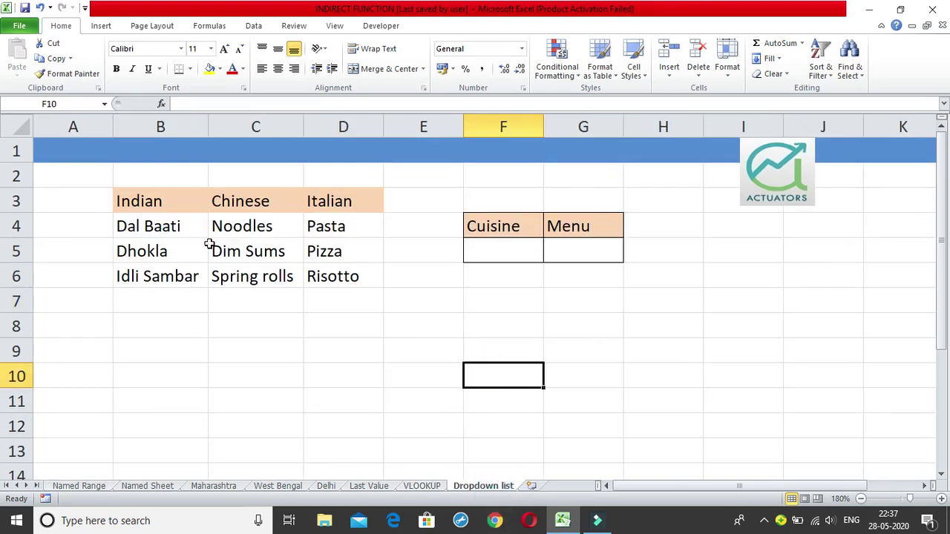
click(112, 153)
click(261, 394)
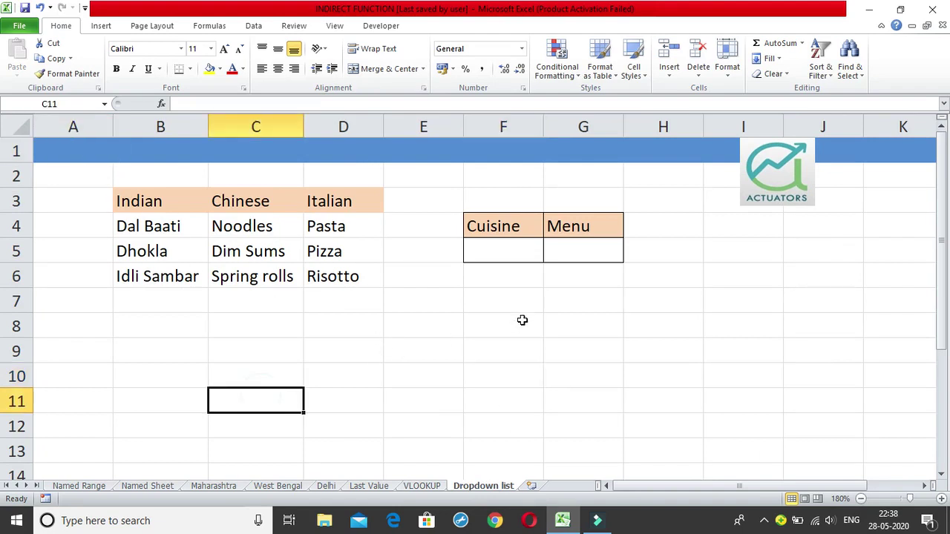
Examine the cuisine headers in B3:D3 and the dishes listed under Indian, Chinese and Italian
click(186, 198)
click(260, 195)
click(330, 198)
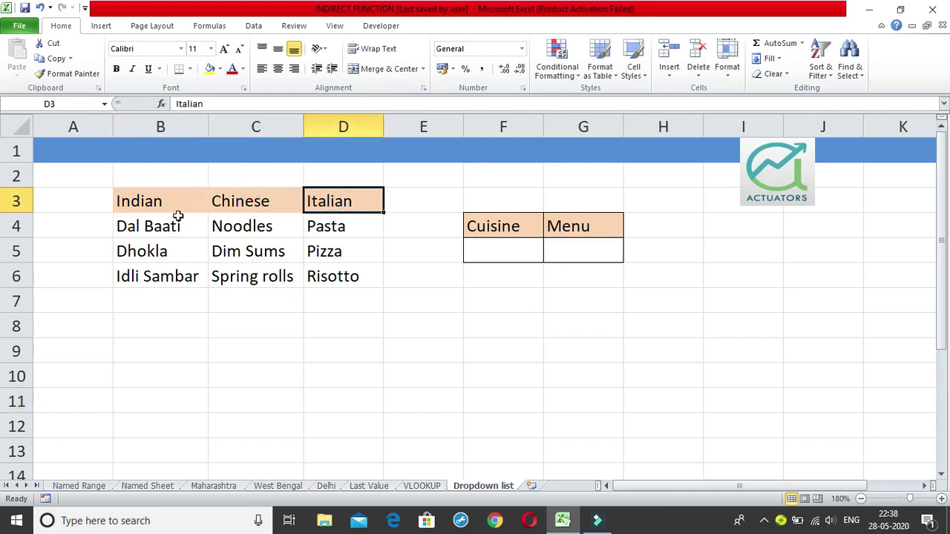
drag(164, 226, 171, 267)
drag(267, 220, 265, 259)
click(375, 223)
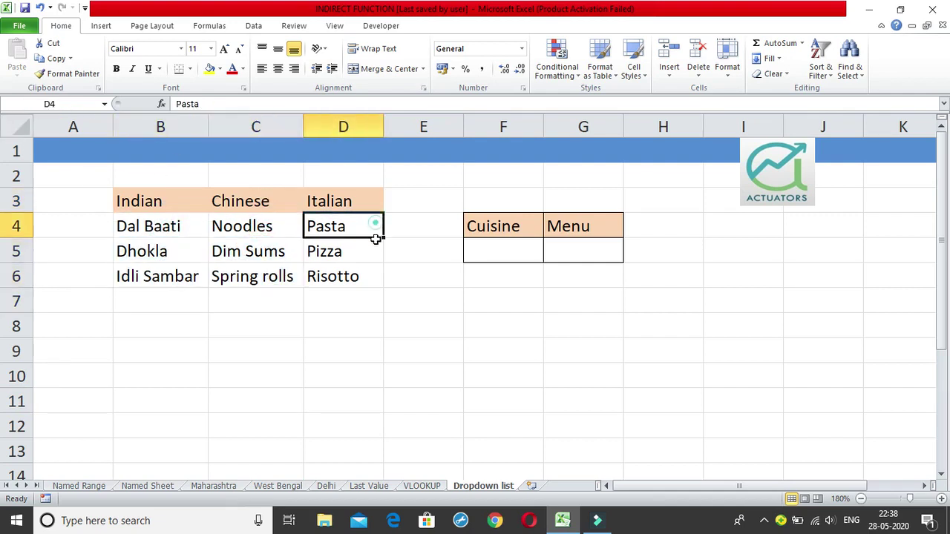
drag(376, 236, 356, 279)
Examine the Cuisine cell F5 and Menu cell G5 in relation to the Chinese dishes in column C
click(438, 316)
click(500, 275)
click(505, 240)
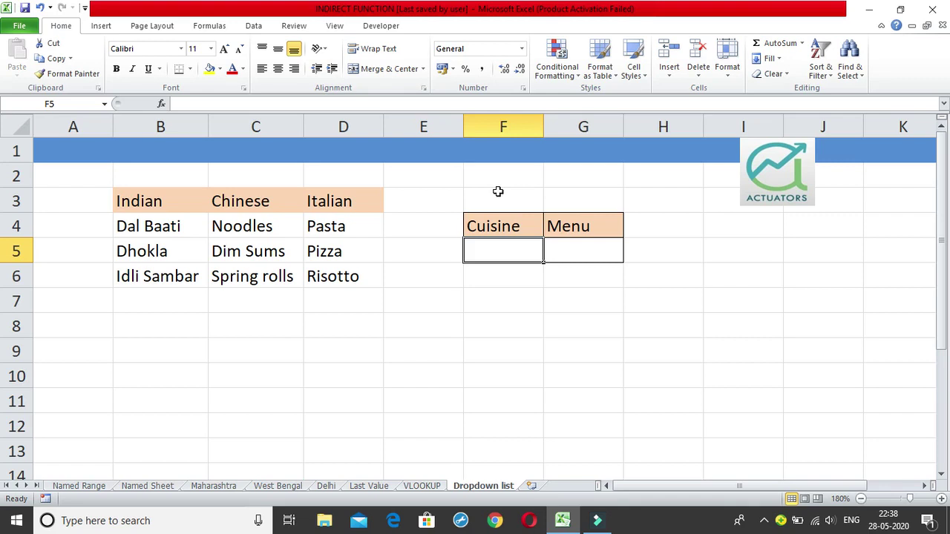
click(520, 249)
click(558, 253)
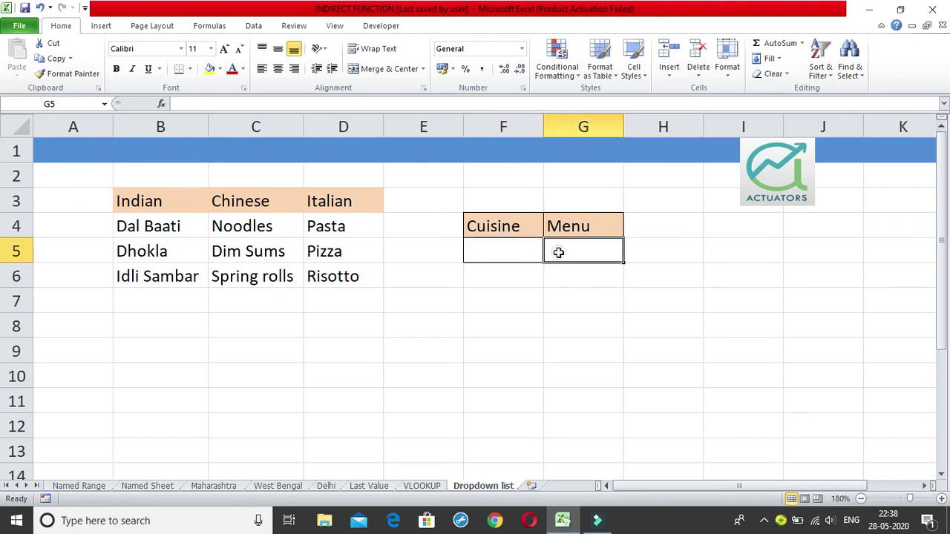
drag(219, 235, 225, 273)
click(511, 246)
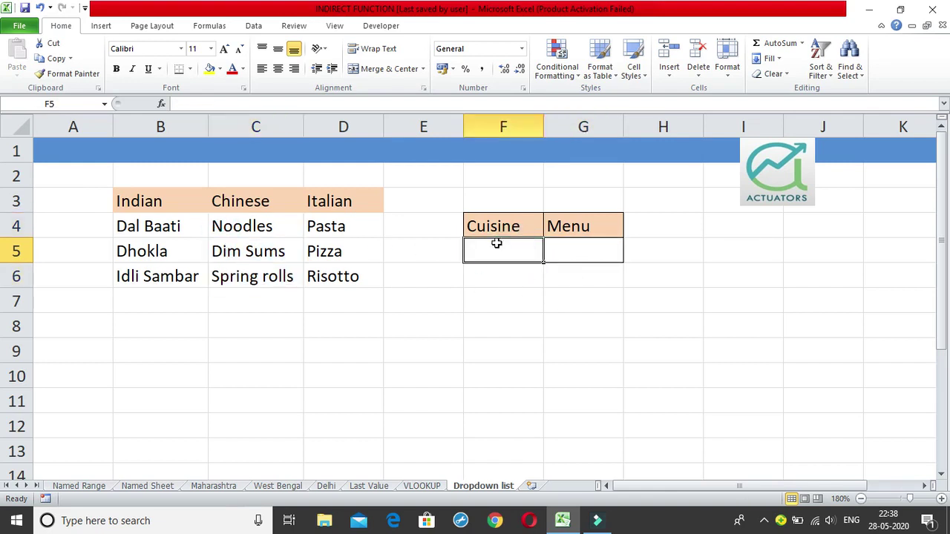
click(574, 257)
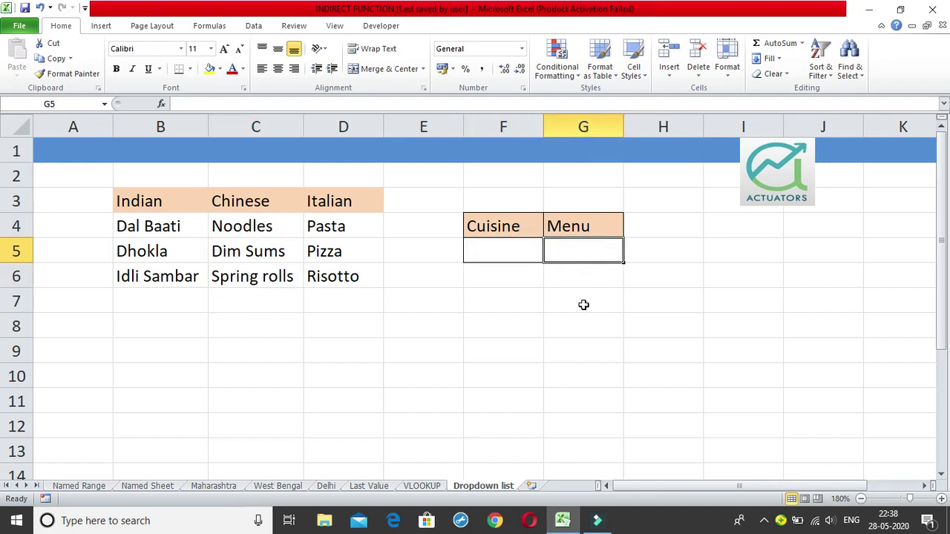
drag(228, 236, 237, 272)
click(435, 314)
Add a List data validation to the Cuisine cell F5 with the headers =$B$3:$D$3 as its source
click(494, 259)
click(253, 26)
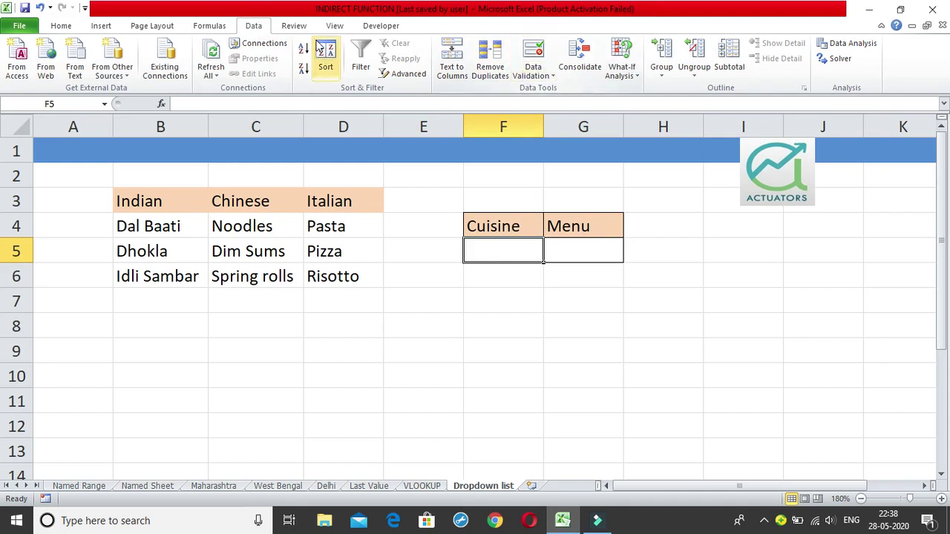
click(528, 74)
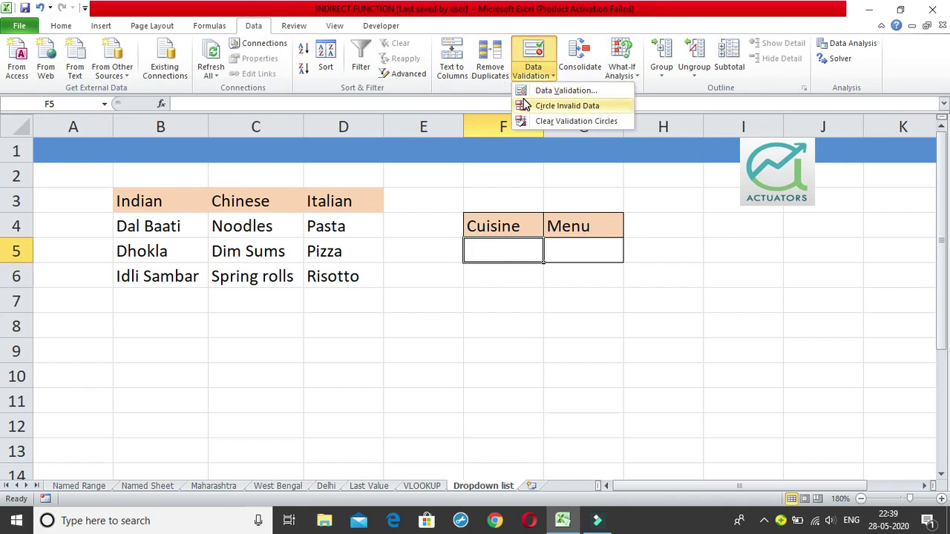
click(527, 92)
drag(640, 170, 682, 65)
click(740, 131)
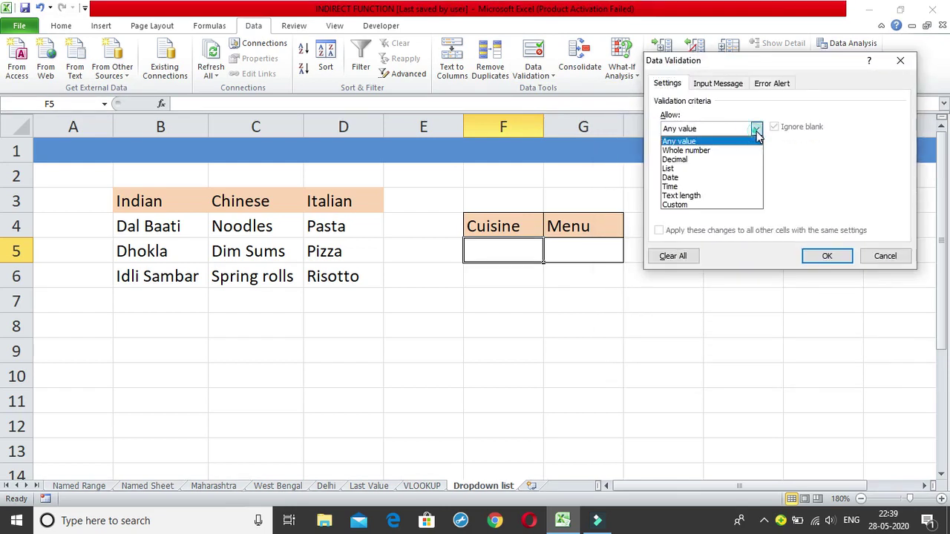
click(687, 170)
click(711, 186)
drag(137, 201, 321, 207)
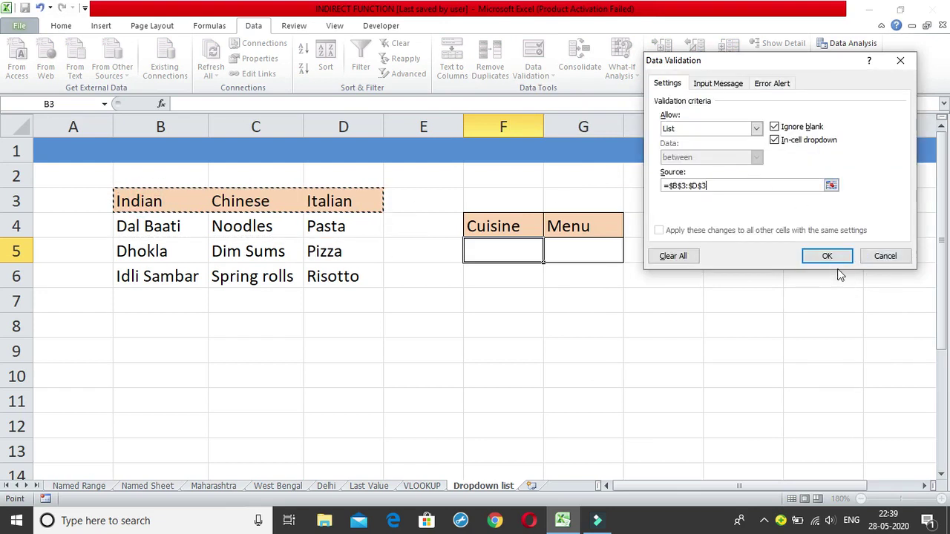
click(829, 256)
Test the cuisine list in F5 by choosing Chinese and switching the choice to Indian
click(548, 256)
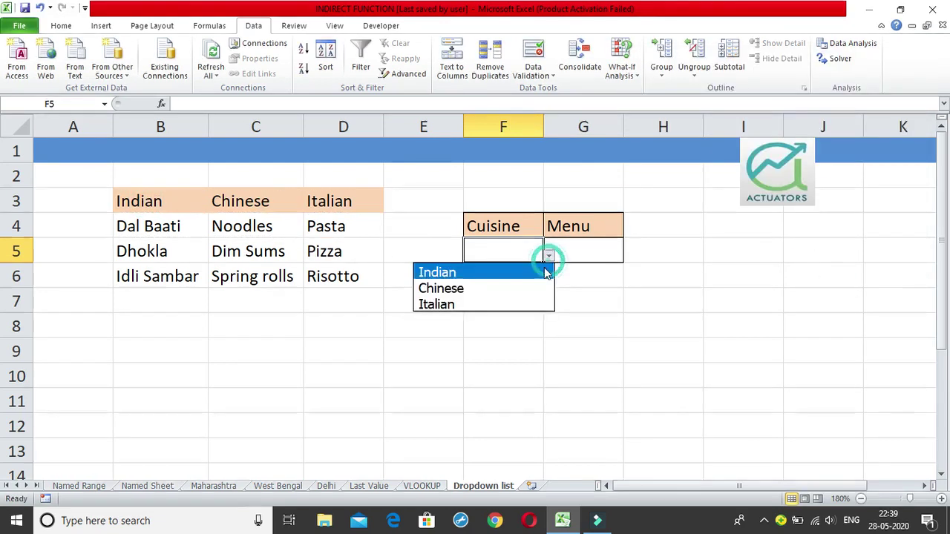
click(536, 288)
click(550, 257)
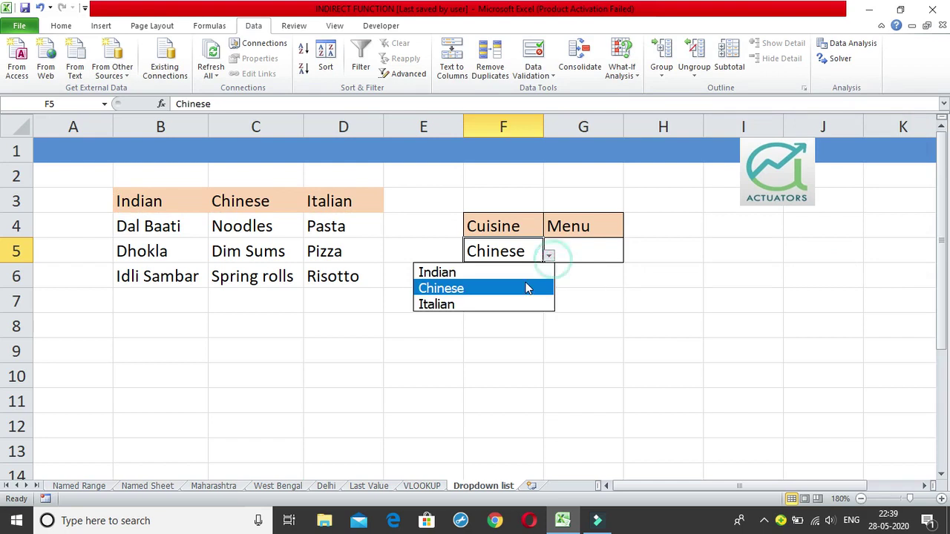
click(523, 271)
click(489, 290)
click(492, 252)
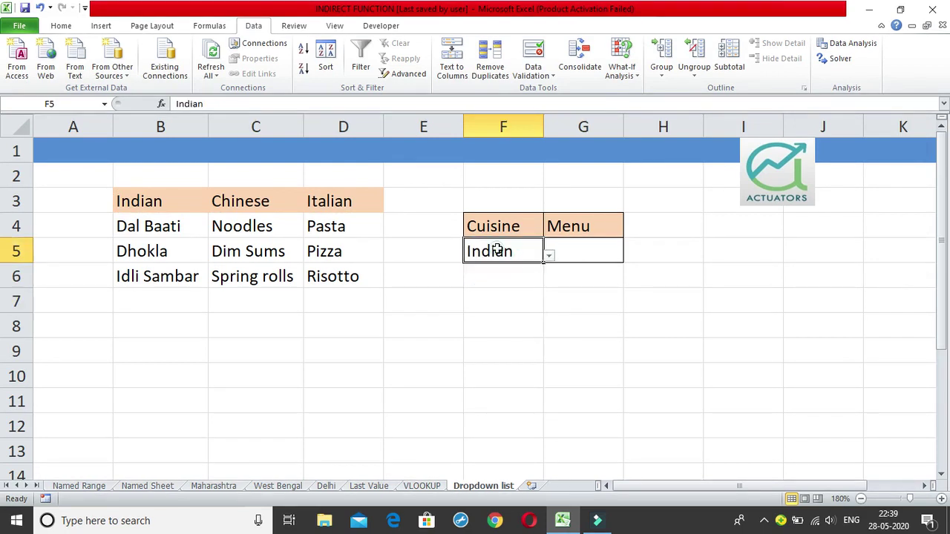
click(547, 258)
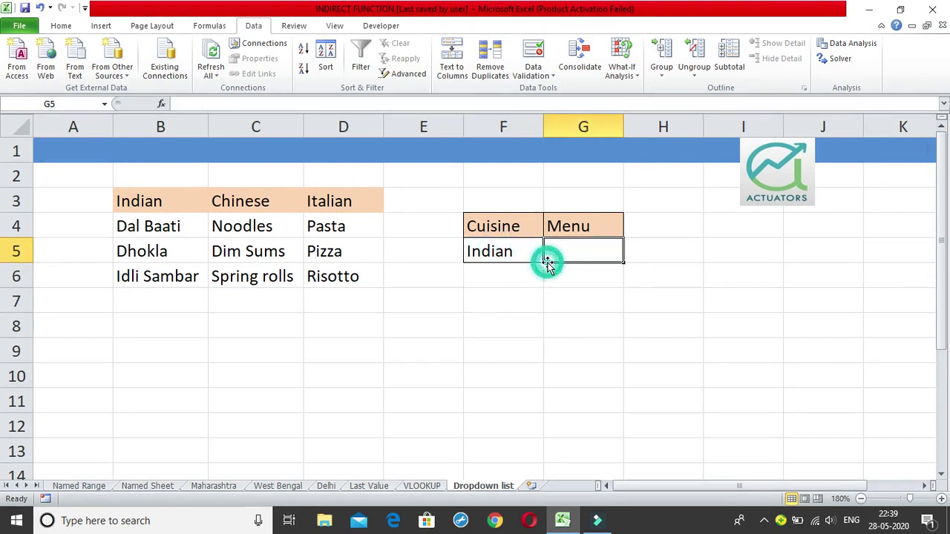
click(531, 256)
click(547, 256)
click(526, 296)
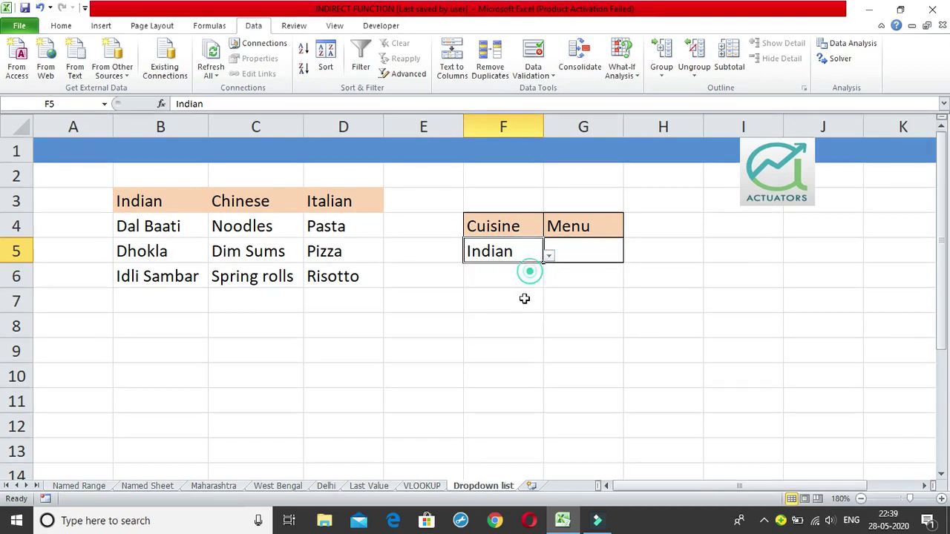
Add a List data validation to the Menu cell G5 with =INDIRECT($F$5) as its source
click(613, 259)
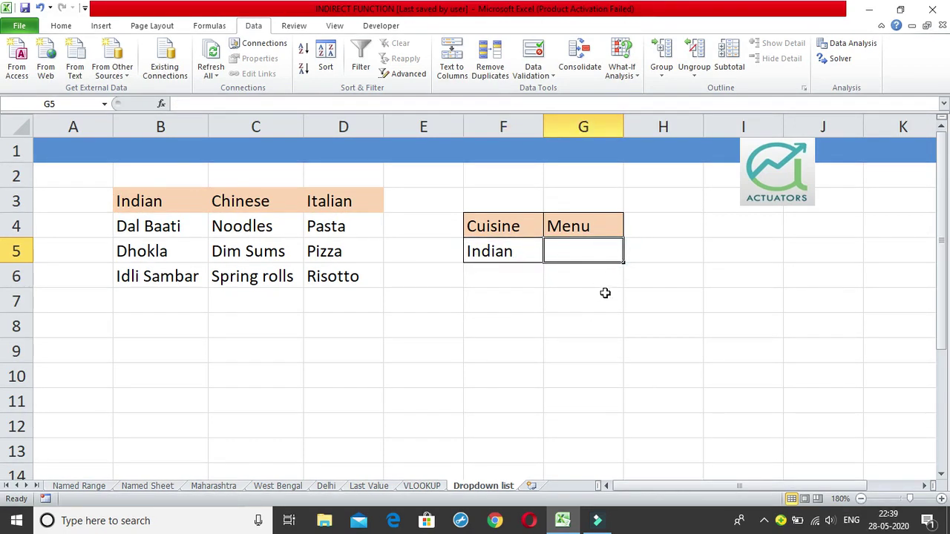
drag(172, 216, 186, 300)
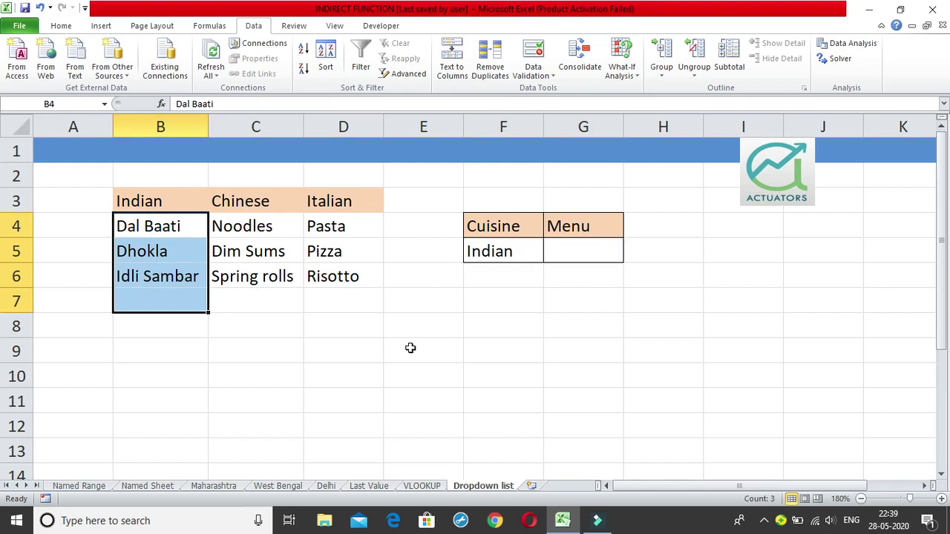
click(603, 235)
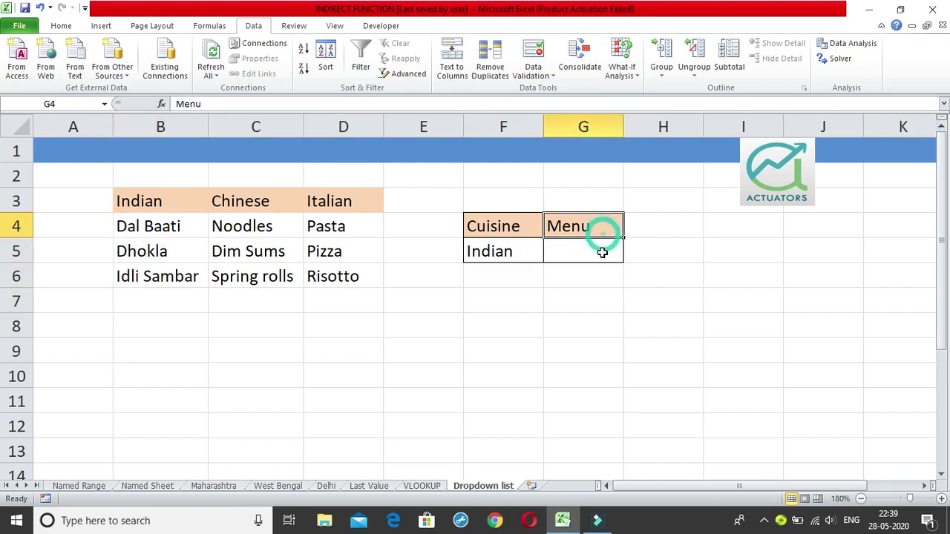
click(533, 74)
click(554, 94)
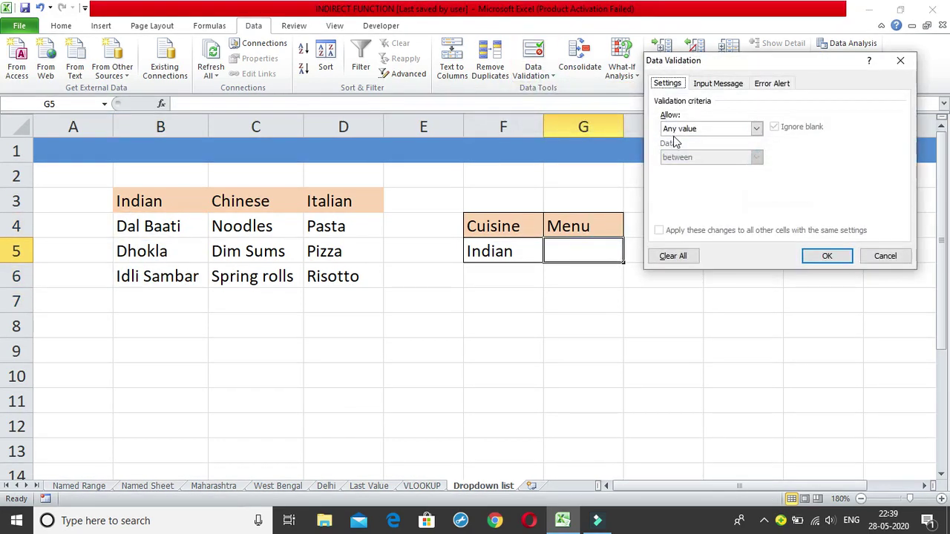
click(673, 129)
click(676, 169)
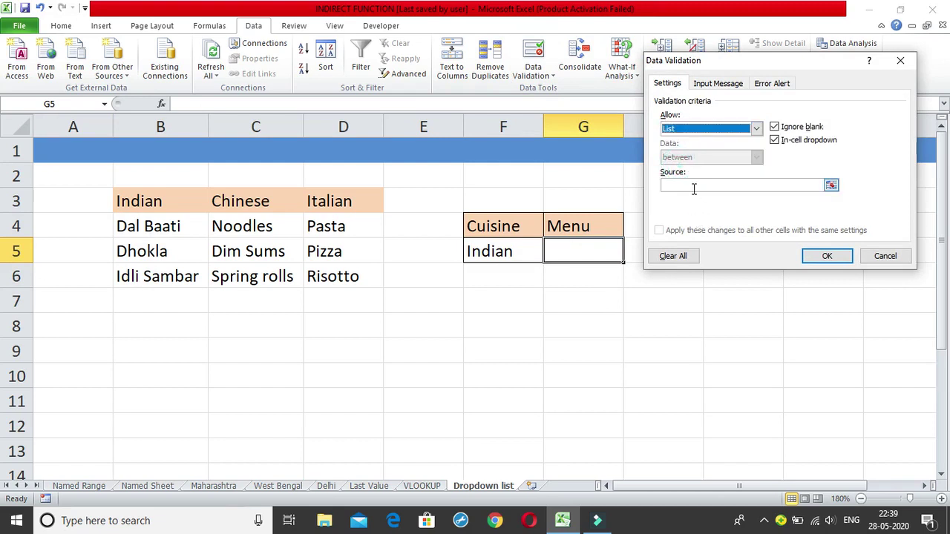
click(692, 186)
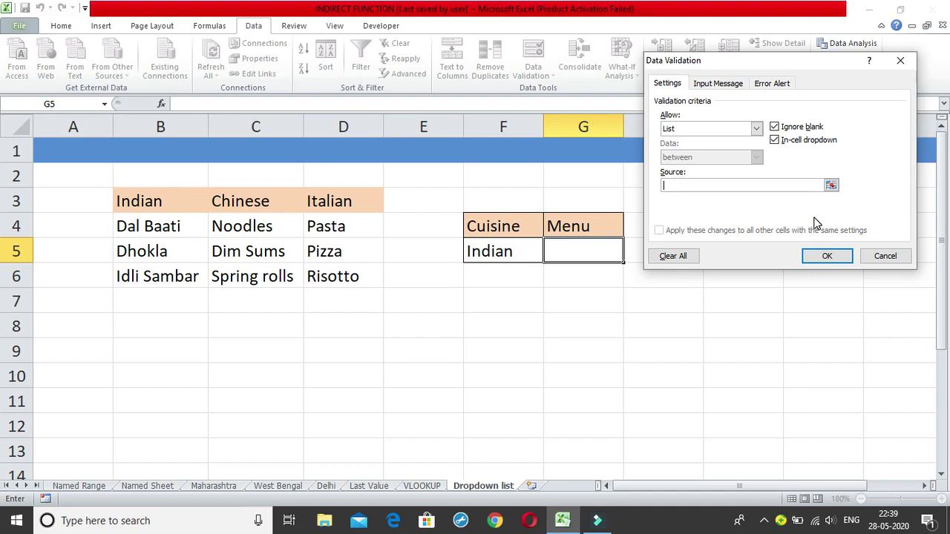
text(=INDIRECT()
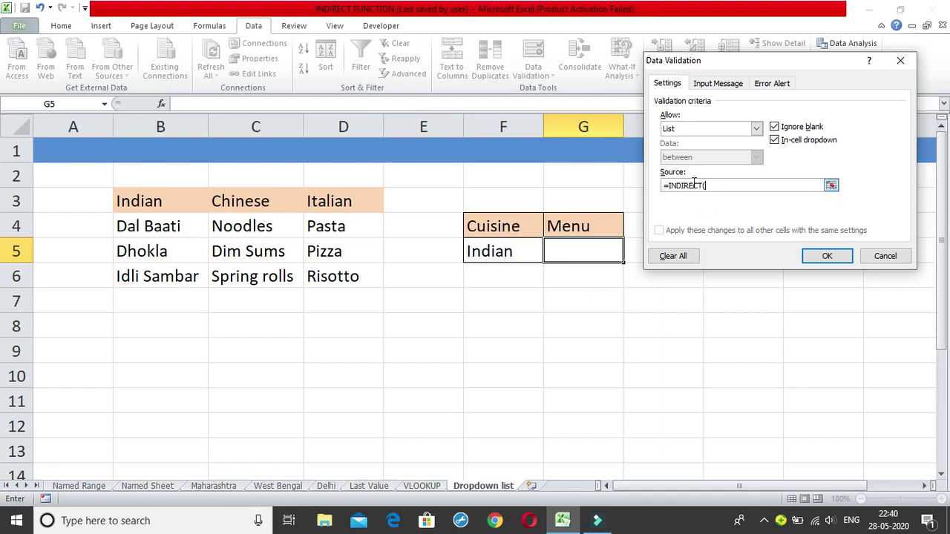
click(516, 251)
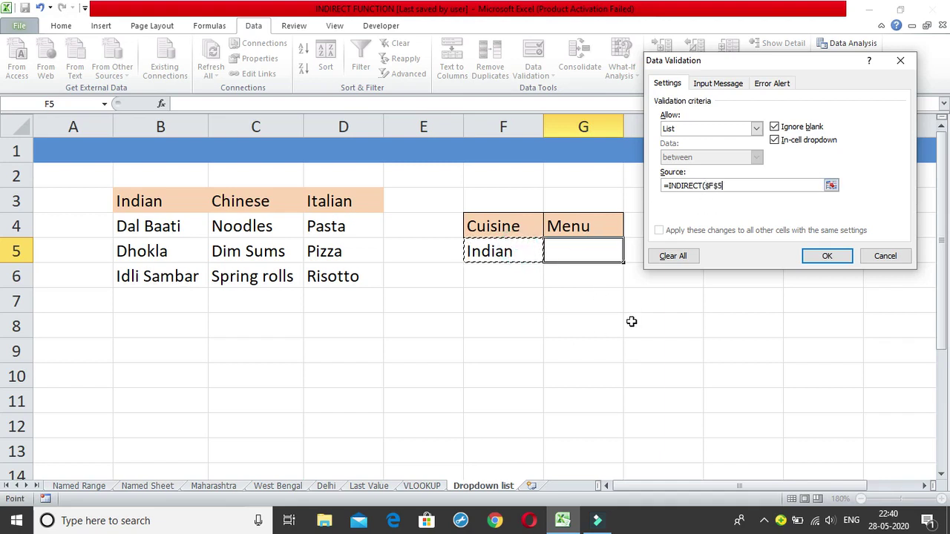
text())
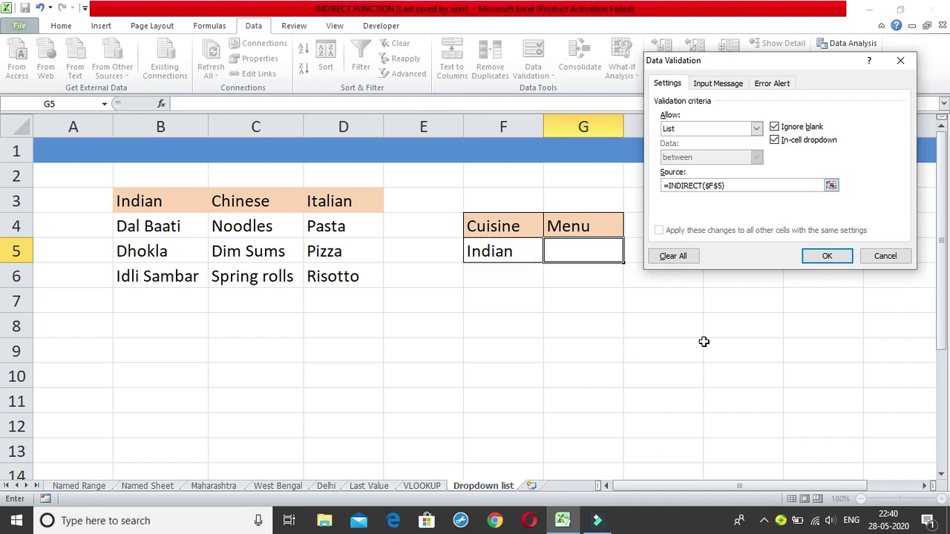
click(807, 260)
Choose Idli Sambar from the menu list in G5 and autofit column G to its contents
click(630, 256)
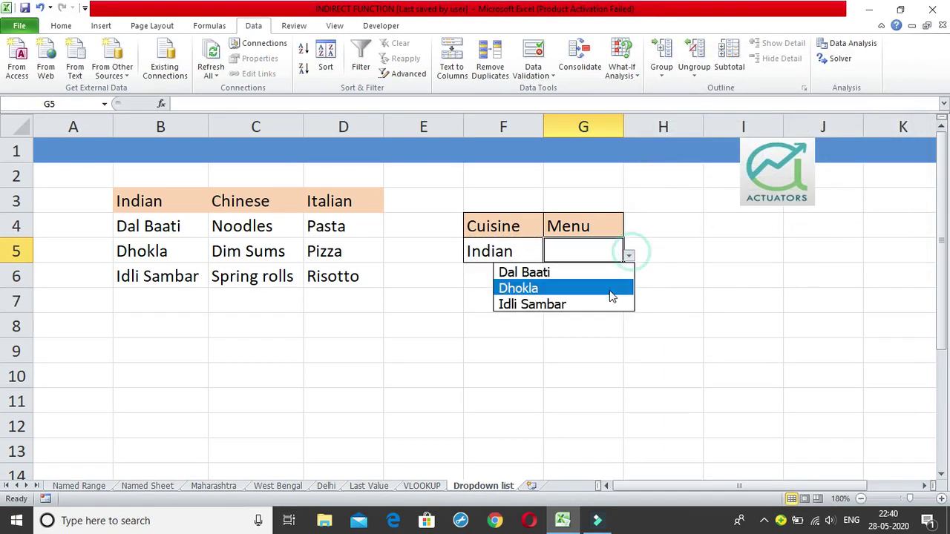
click(569, 298)
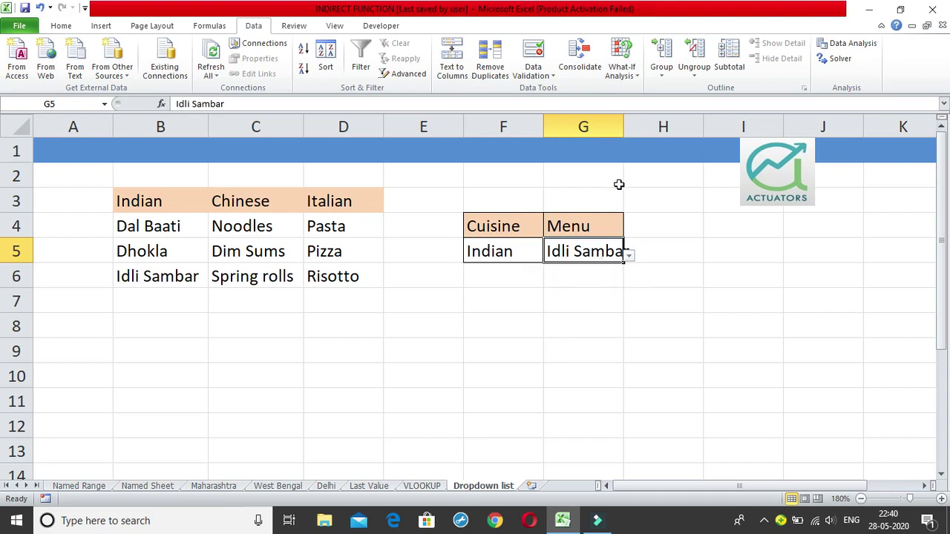
double_click(623, 127)
Switch the cuisine in F5 to Chinese and test the dependent list in G5, ending on Dim Sums
click(530, 251)
click(551, 257)
click(538, 286)
click(605, 252)
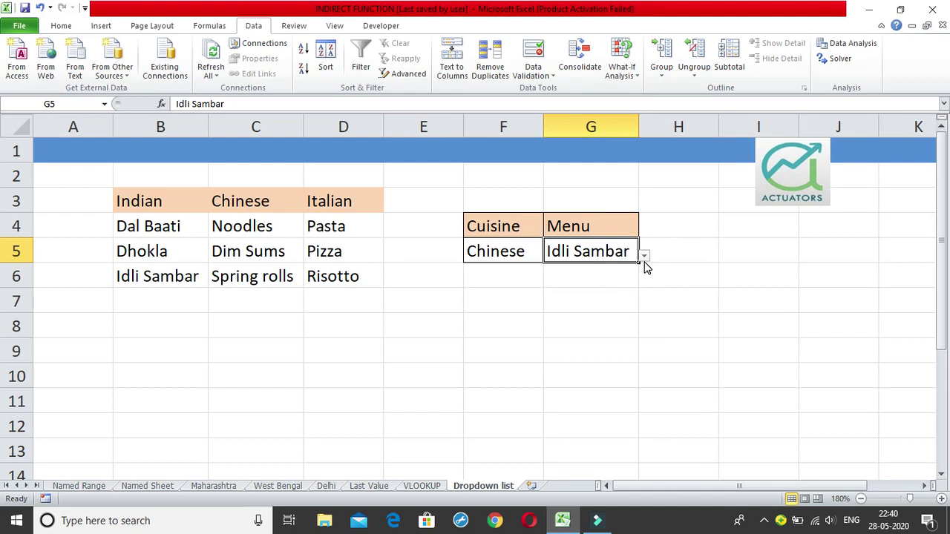
click(643, 256)
click(585, 305)
click(644, 256)
click(629, 286)
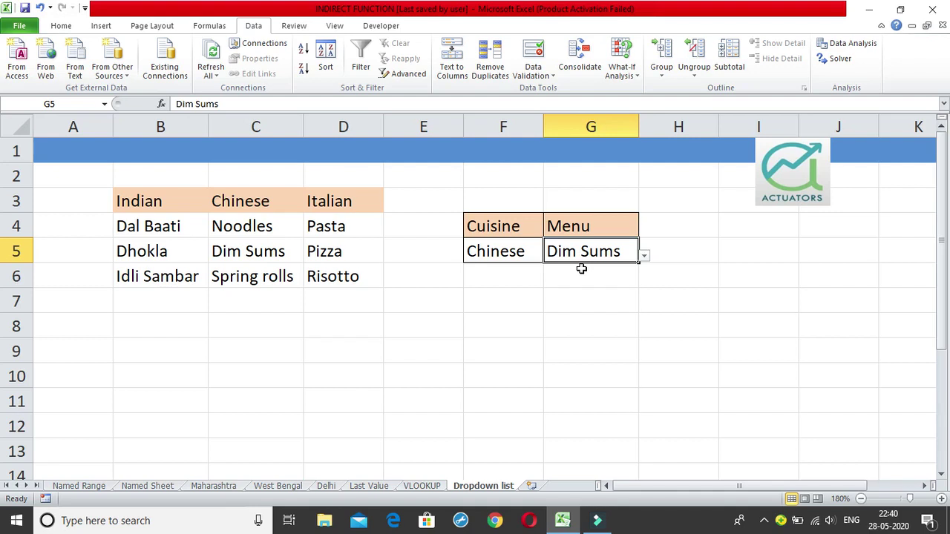
Review the Indian dishes in column B and the Italian dishes in column D
drag(189, 231, 196, 271)
click(316, 254)
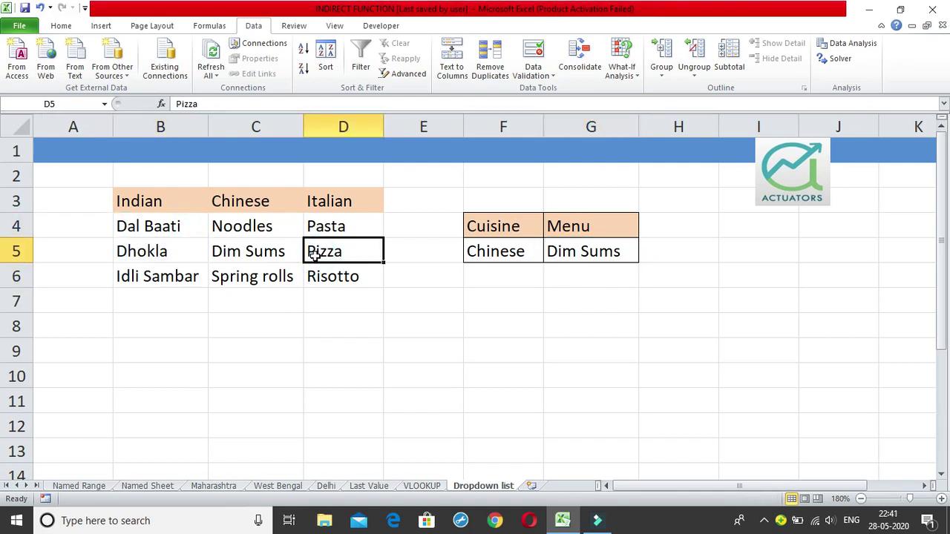